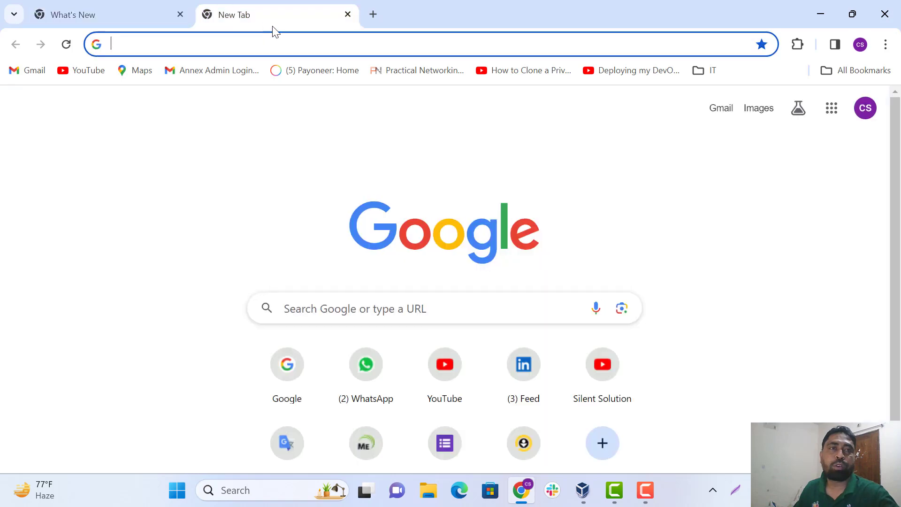
# Open Google and search for 'oracle linux download' using the matching suggestion
pyautogui.write('google.com')
pyautogui.press('Return')
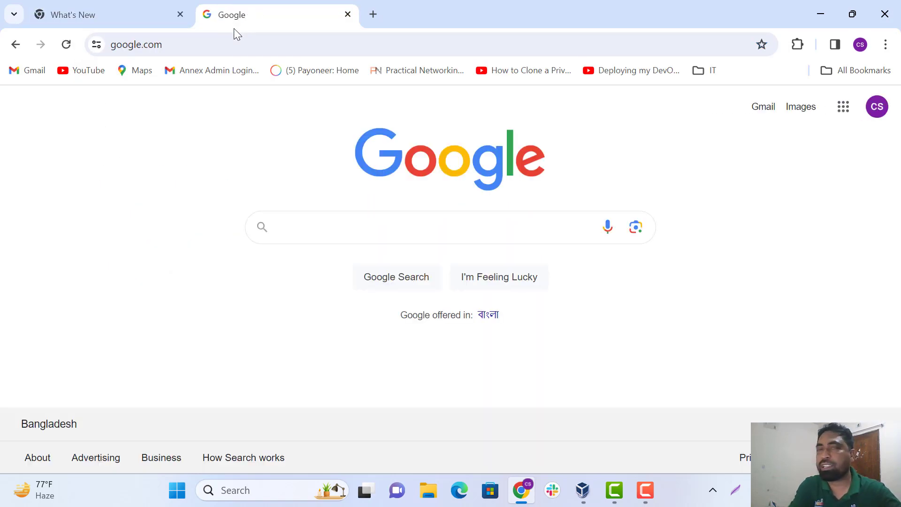
pyautogui.write('ora')
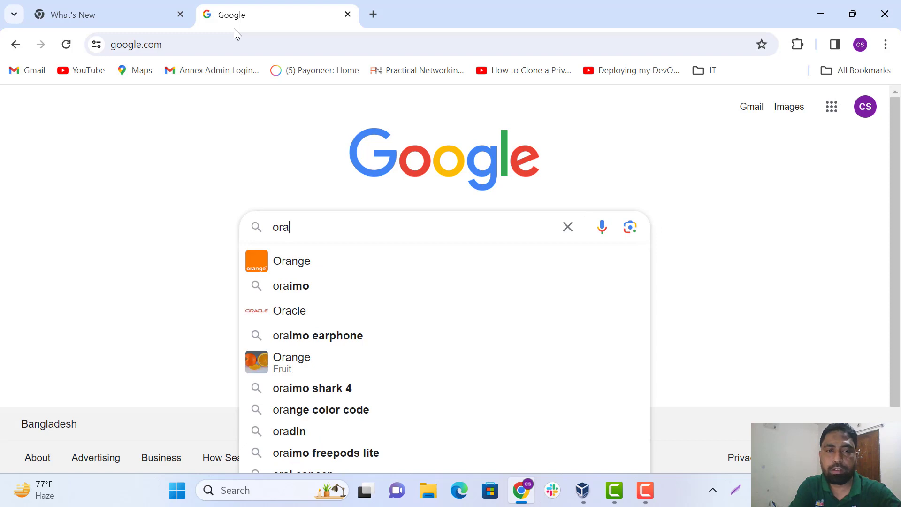
pyautogui.press('BackSpace')
pyautogui.write('acla li')
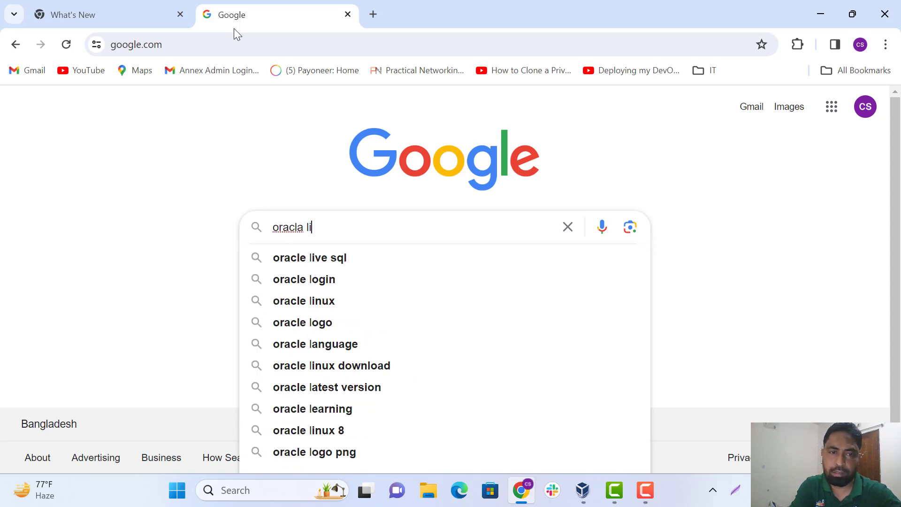
pyautogui.write('nu')
pyautogui.press('Down')
pyautogui.press('Down')
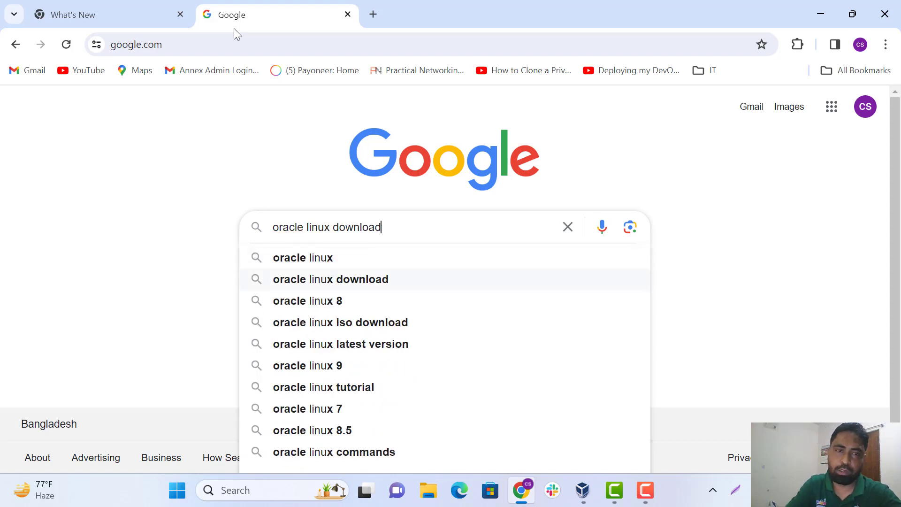
pyautogui.press('Return')
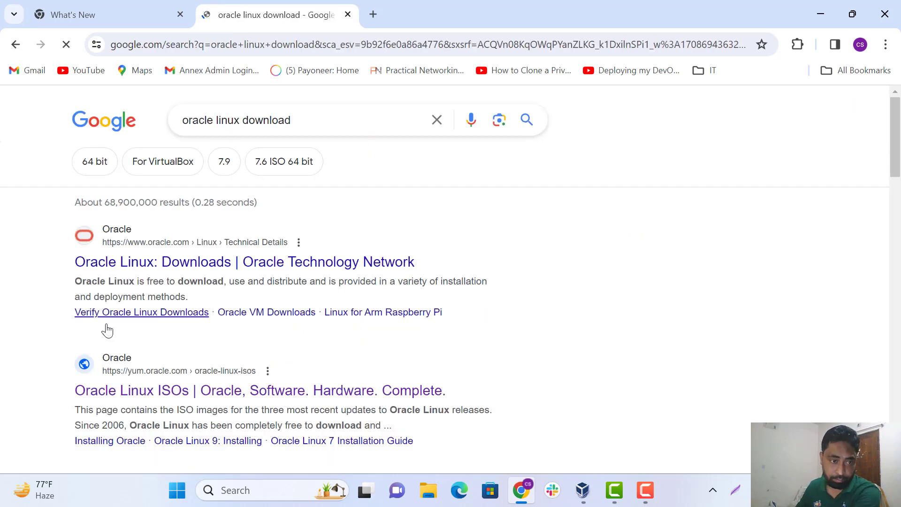
pyautogui.click(420, 268)
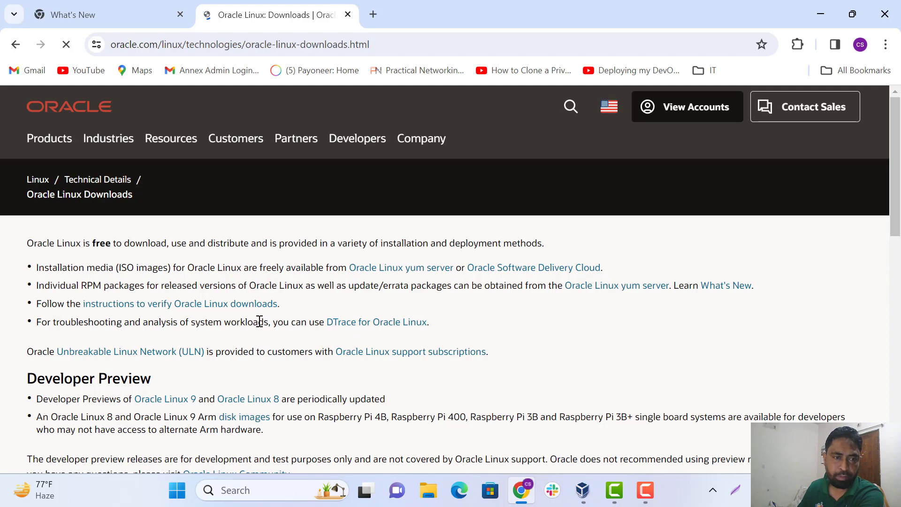
pyautogui.scroll(-15, 262, 314)
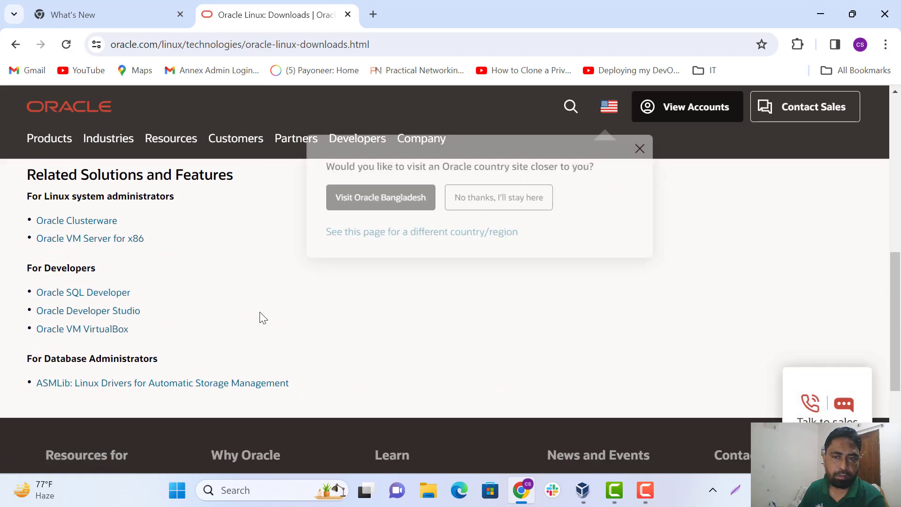
pyautogui.scroll(12, 260, 312)
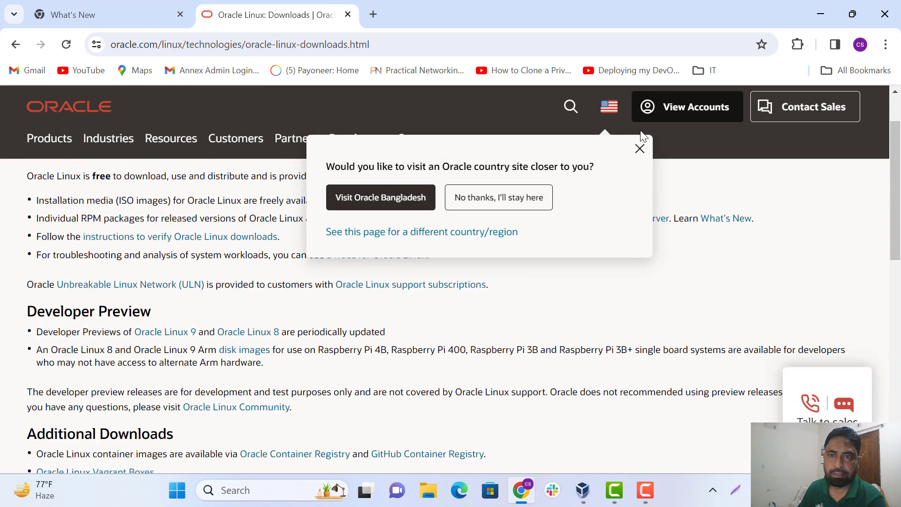
pyautogui.click(640, 149)
pyautogui.scroll(-9, 319, 265)
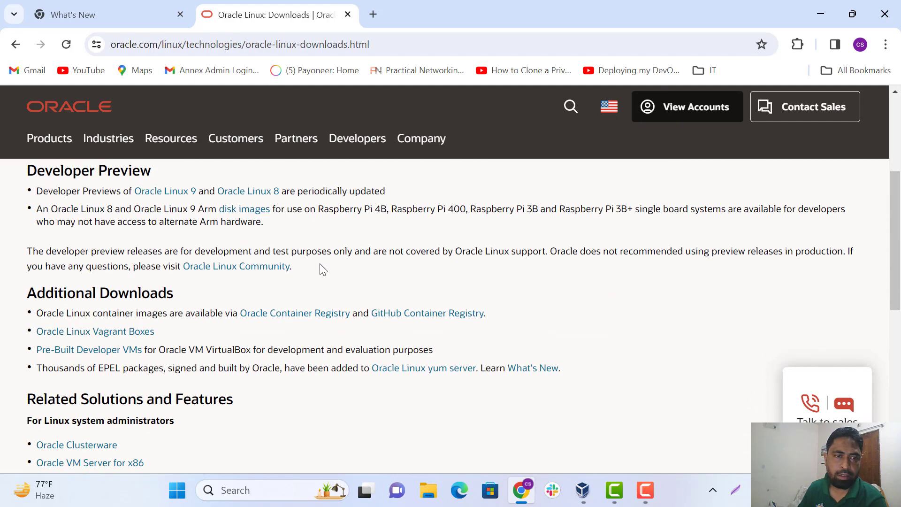
pyautogui.scroll(10, 320, 265)
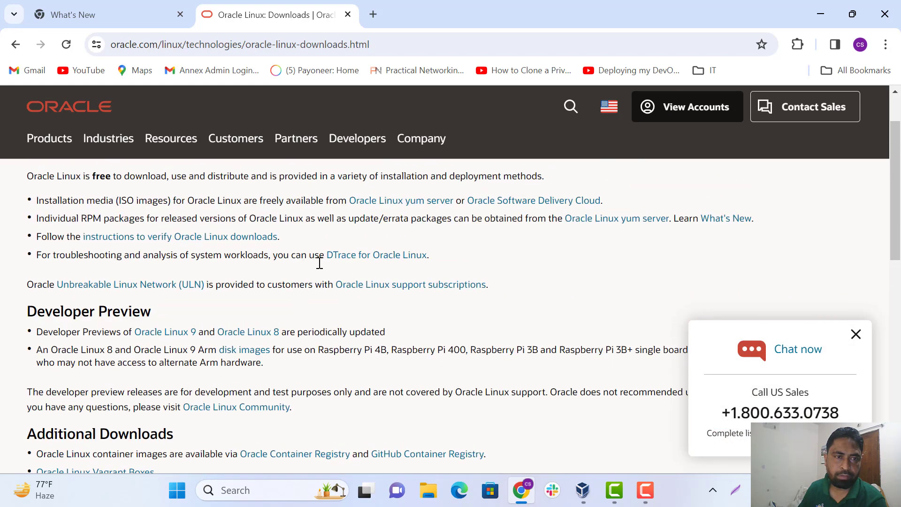
pyautogui.scroll(2, 320, 263)
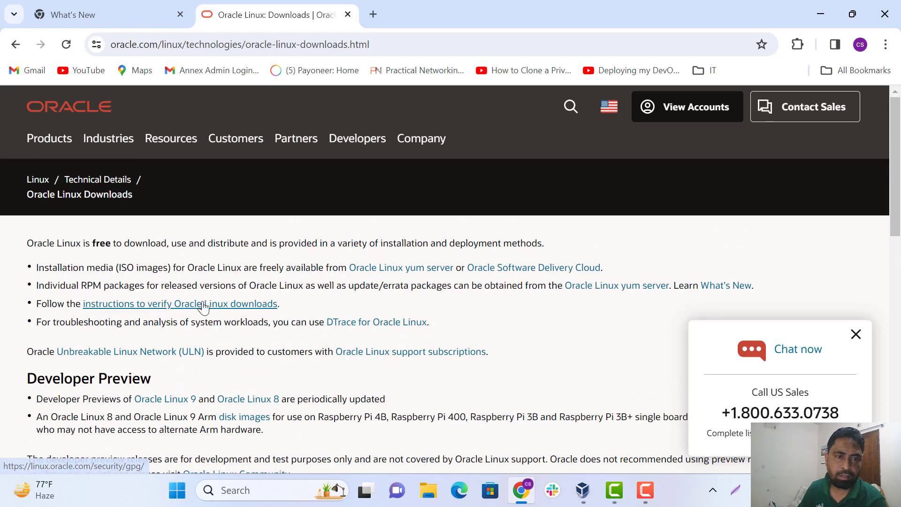
pyautogui.click(187, 310)
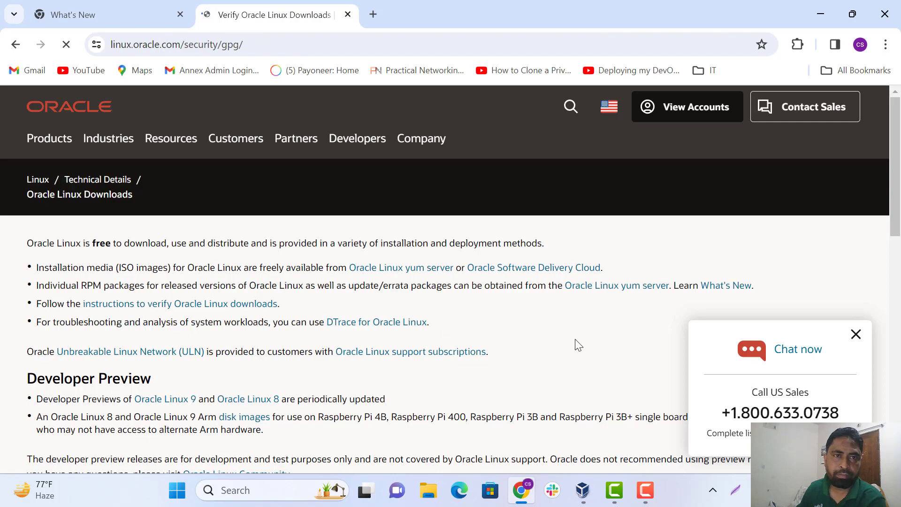
pyautogui.scroll(-10, 475, 323)
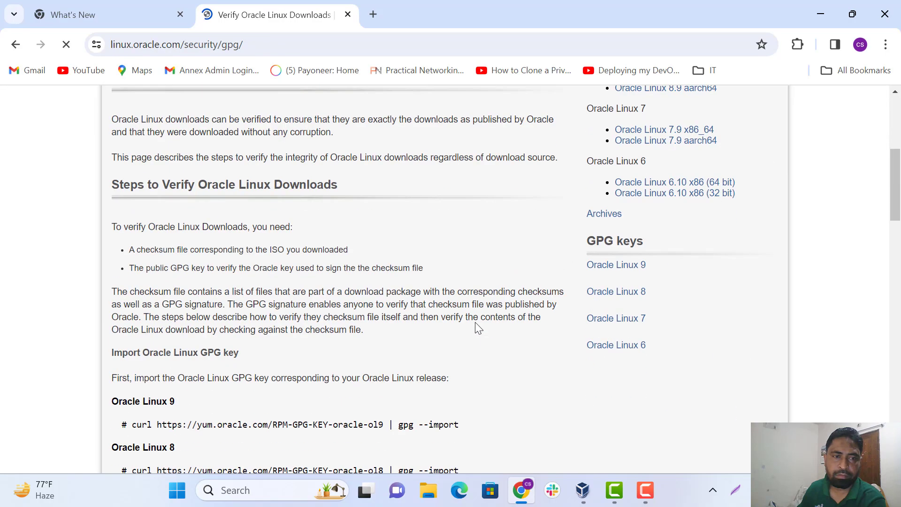
pyautogui.scroll(15, 475, 323)
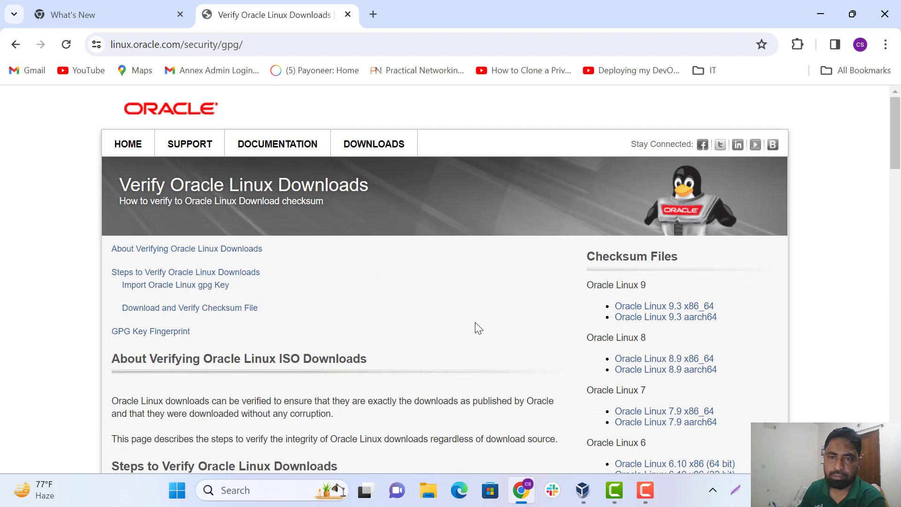
pyautogui.click(15, 46)
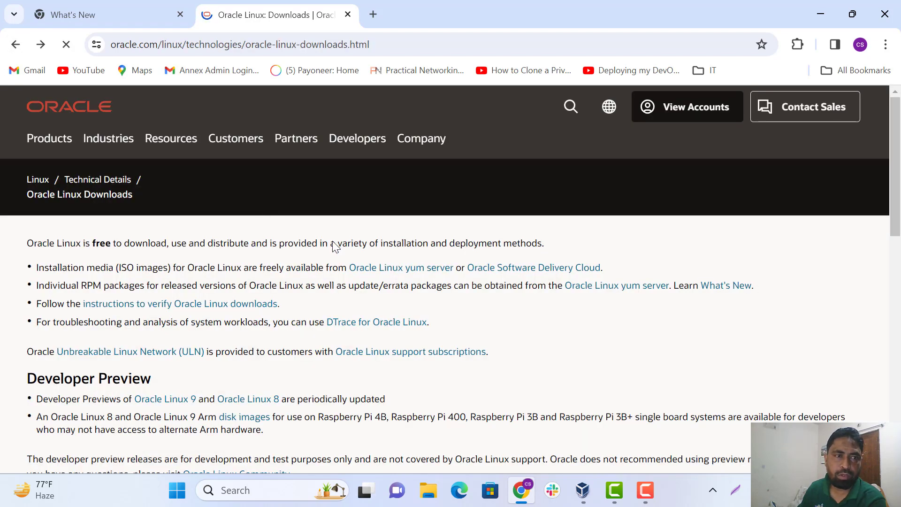
pyautogui.click(15, 44)
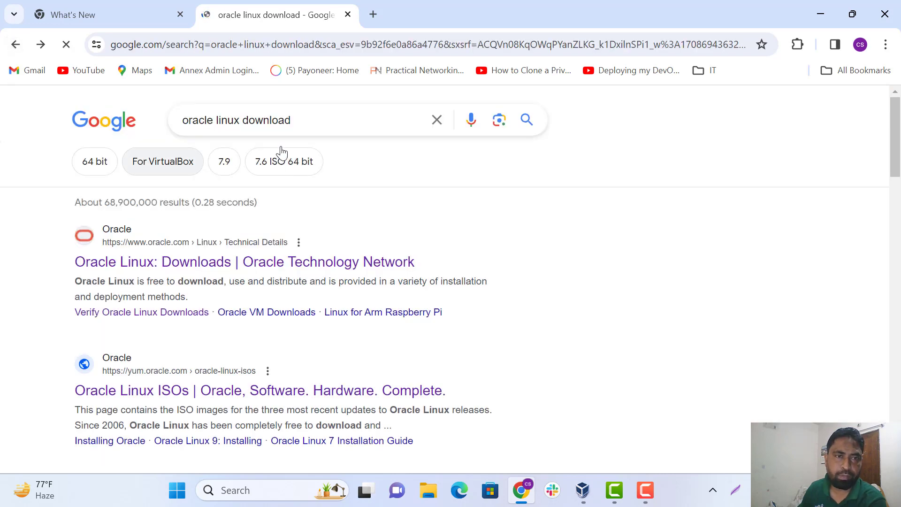
# Search for 'oracle linux download iso' and open the Oracle Linux ISOs result
pyautogui.click(324, 132)
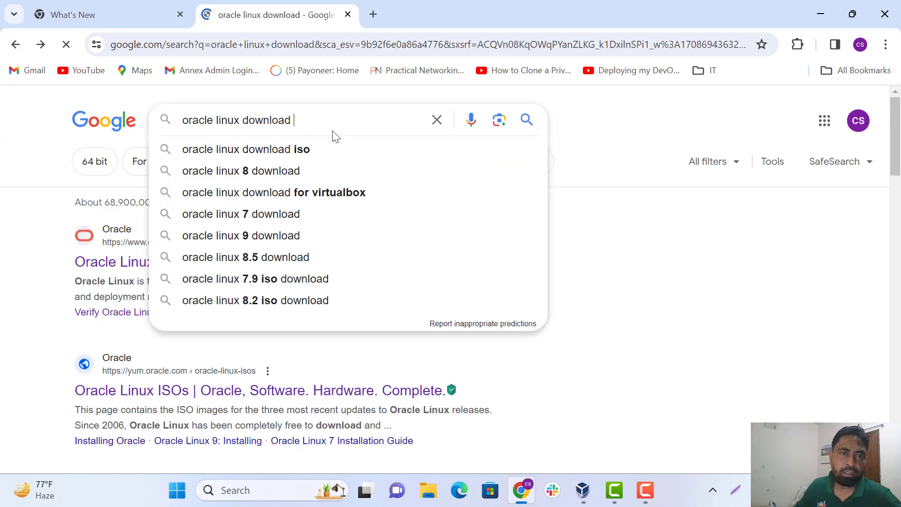
pyautogui.click(272, 149)
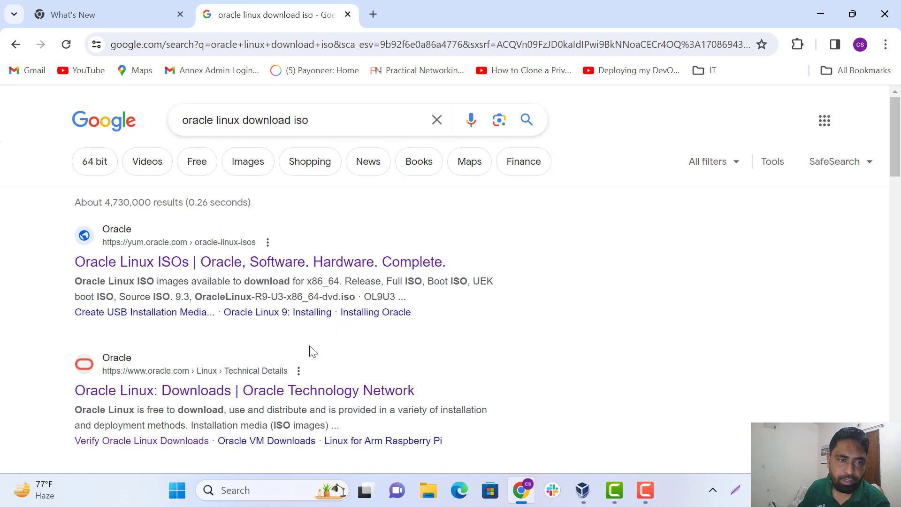
pyautogui.click(137, 263)
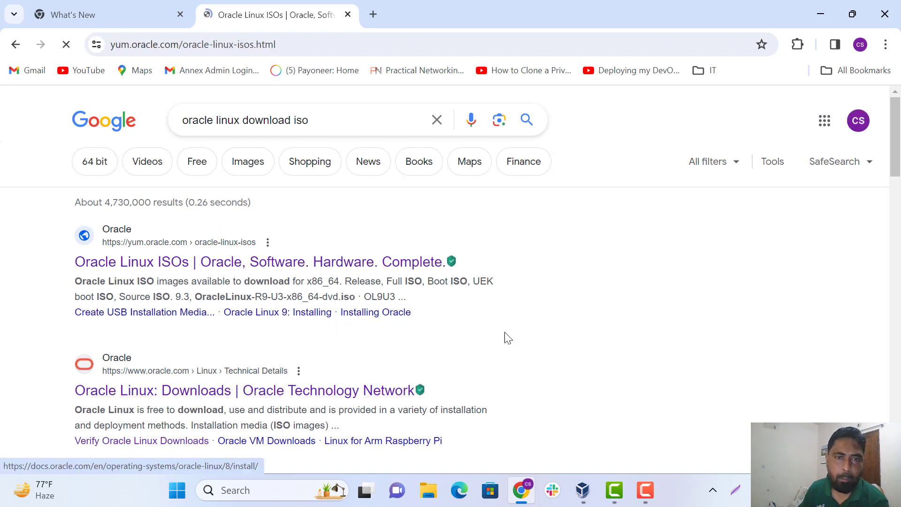
# Download the Oracle Linux 9.3 full x86_64 ISO from the x86_64 table
pyautogui.scroll(-6, 494, 331)
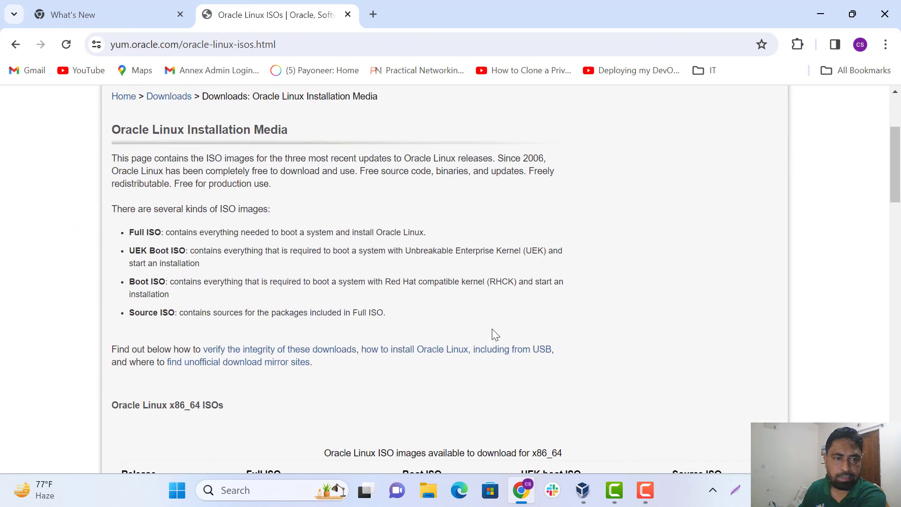
pyautogui.scroll(-1, 492, 329)
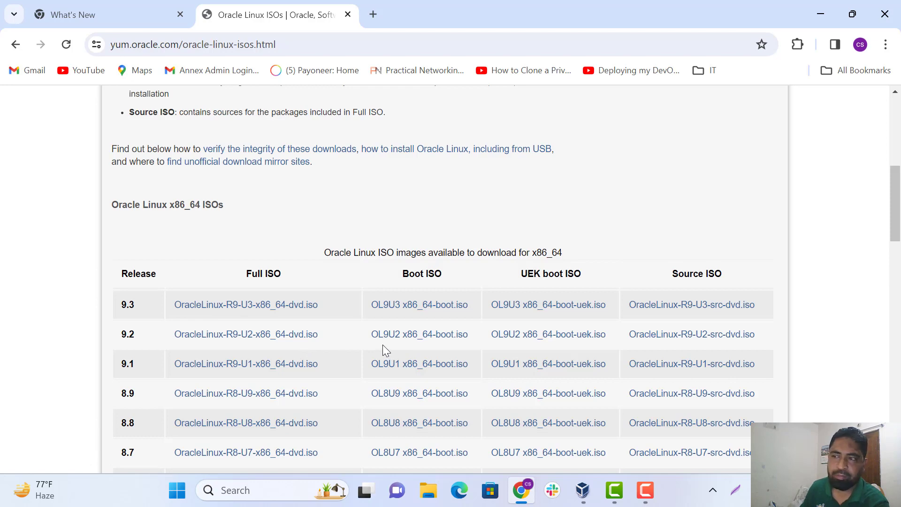
pyautogui.click(424, 79)
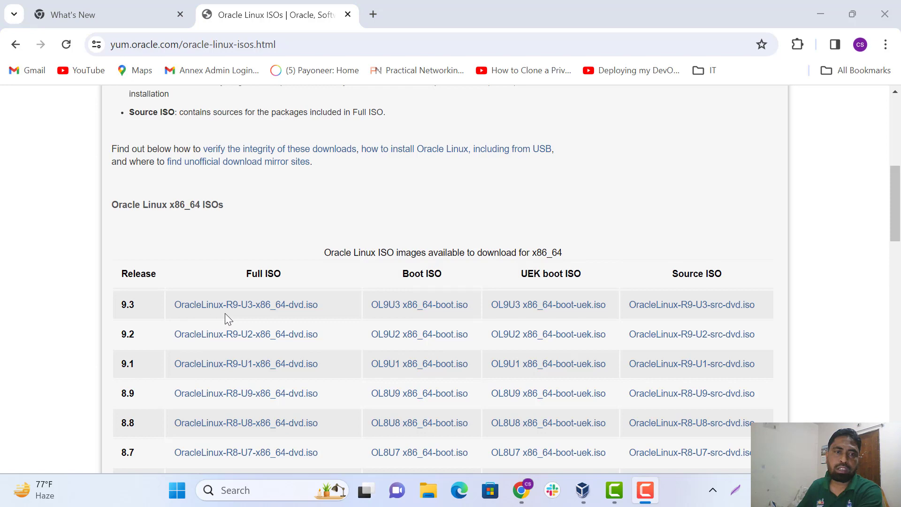
pyautogui.click(201, 312)
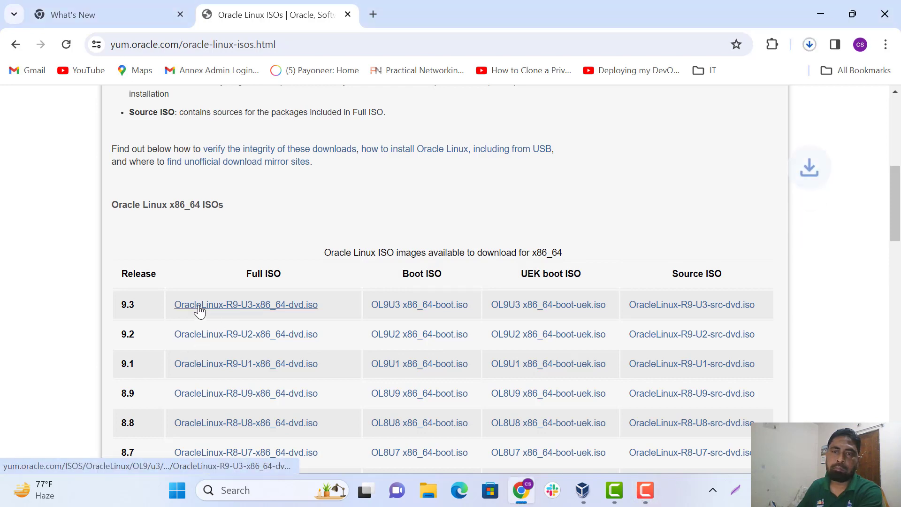
# Confirm the Oracle Linux 9.3 ISO finished downloading, then minimize Chrome and the photo viewer
pyautogui.click(809, 45)
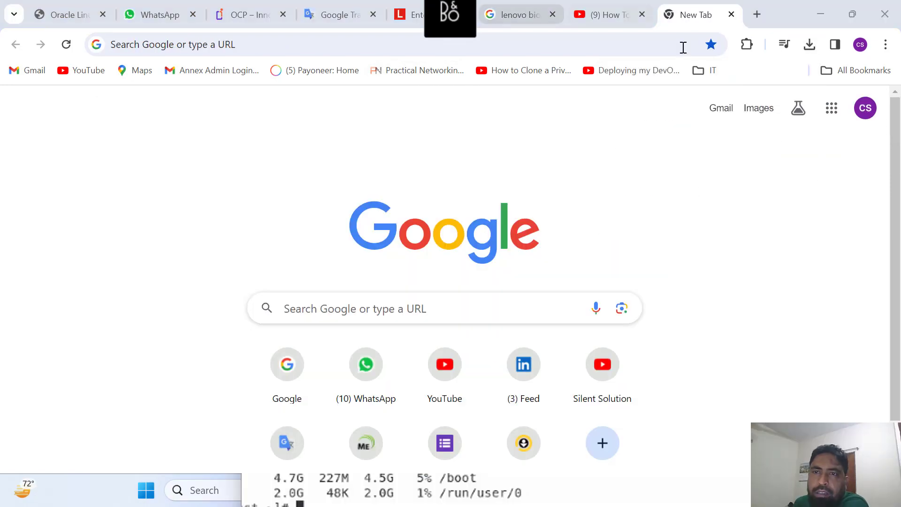
pyautogui.click(810, 44)
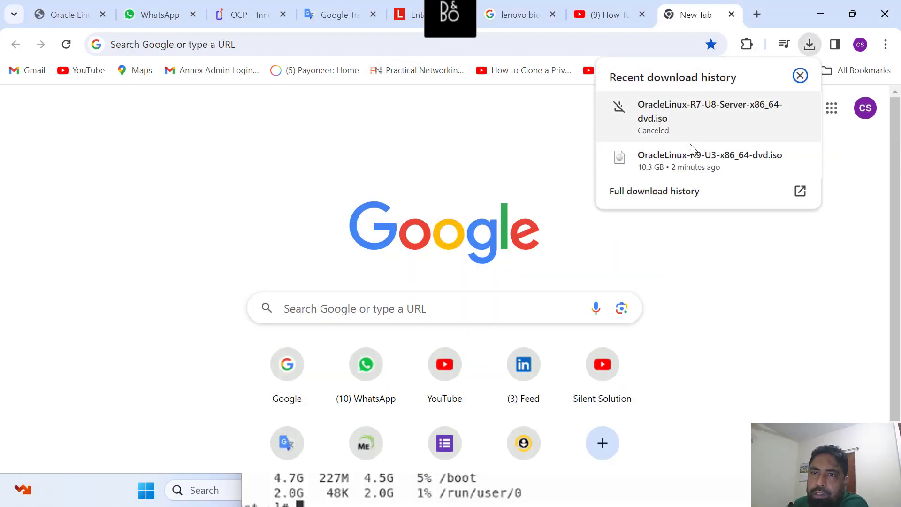
pyautogui.click(818, 7)
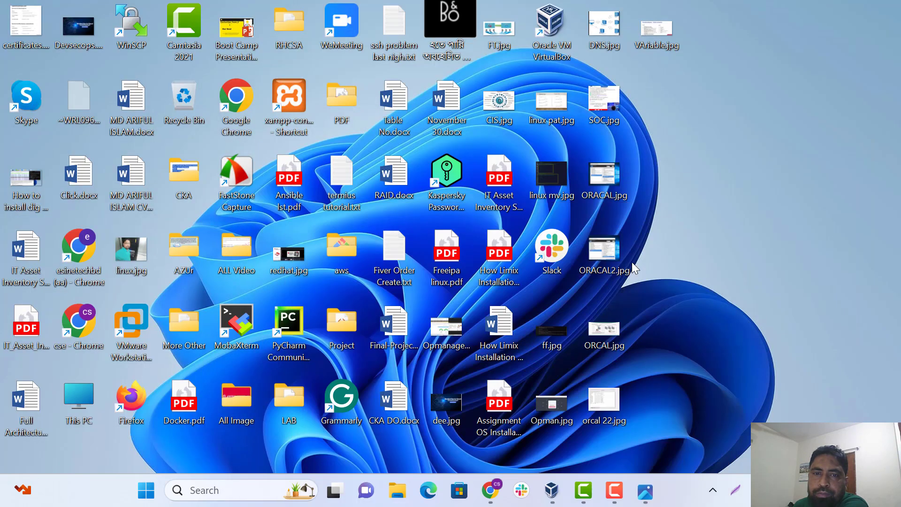
pyautogui.click(724, 120)
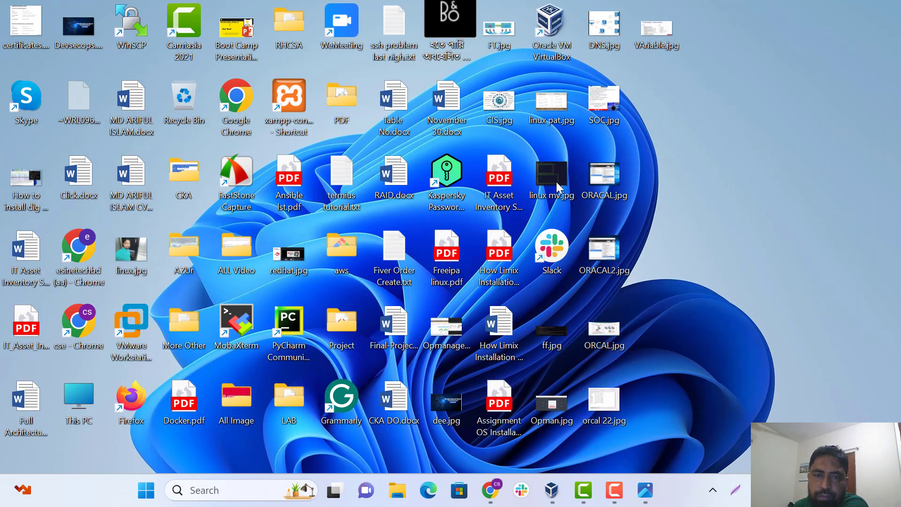
# Launch VirtualBox and start a new virtual machine named Oracal
pyautogui.doubleClick(549, 26)
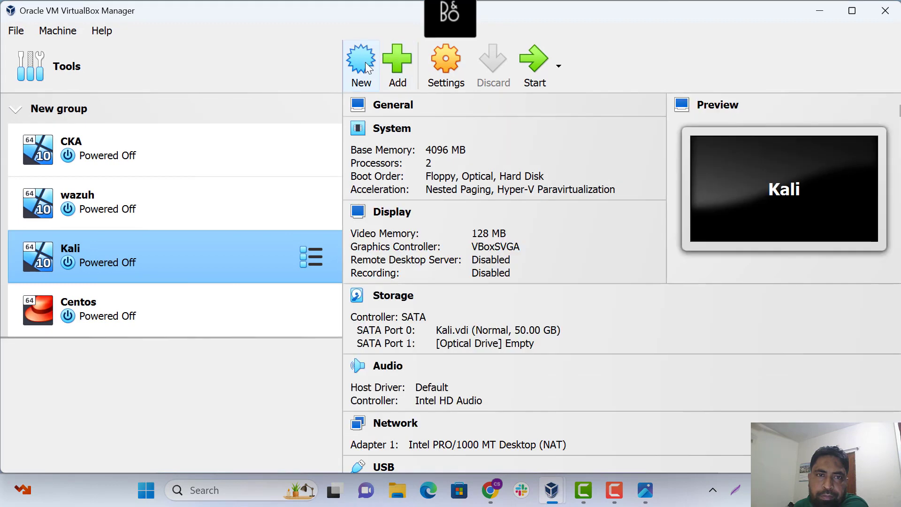
pyautogui.click(362, 66)
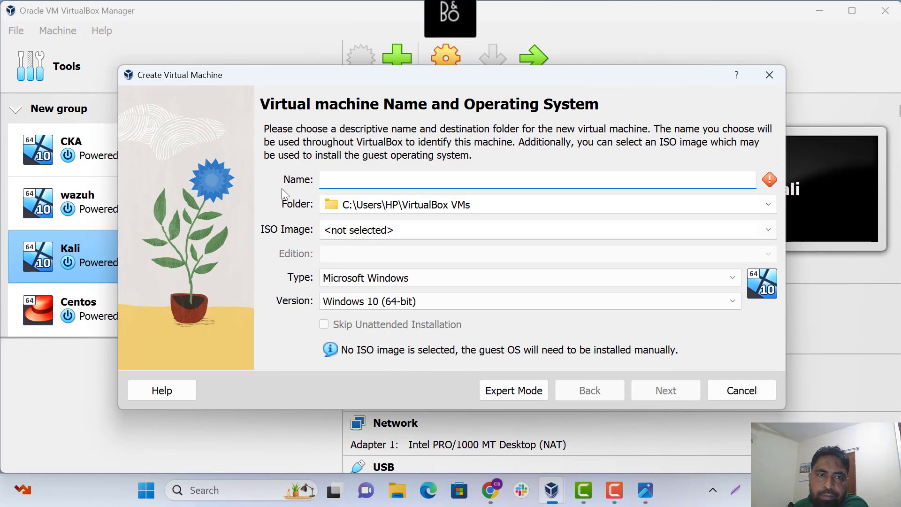
pyautogui.click(343, 184)
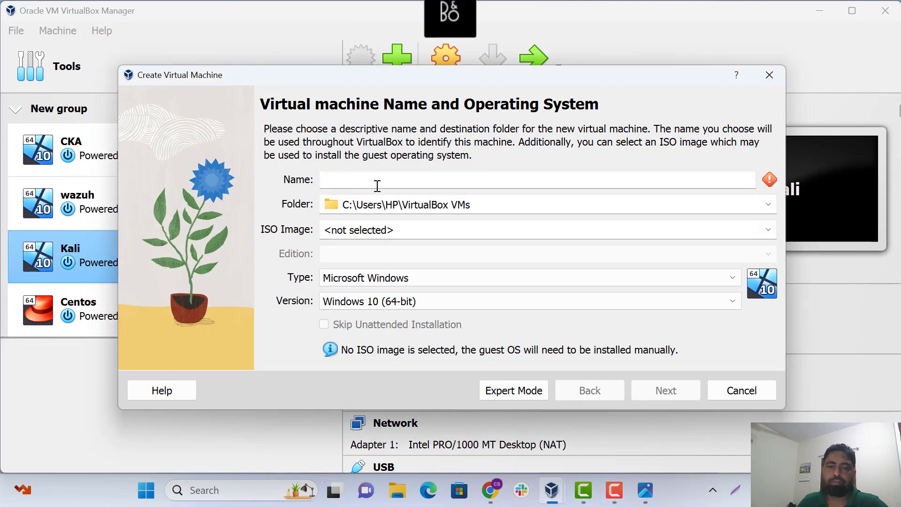
pyautogui.write('Oracal')
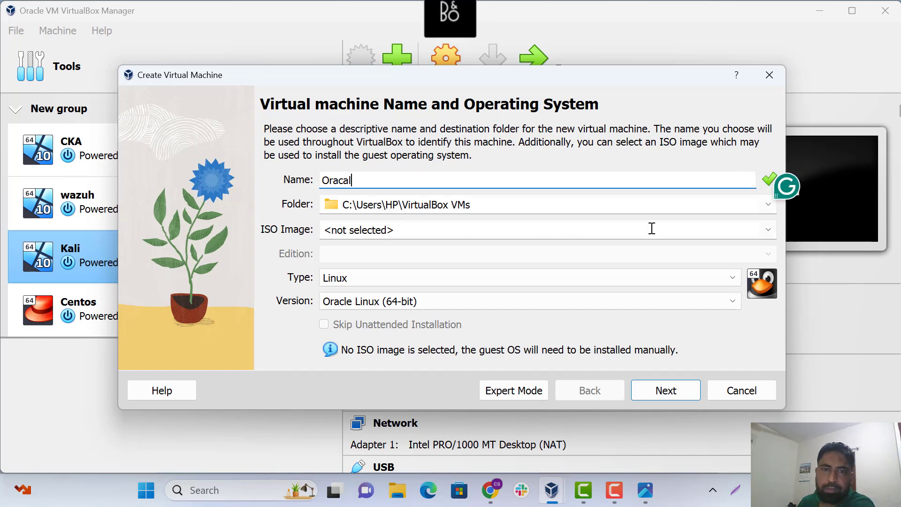
# Store the machine in a newly created Oracal folder on the VM (E:) drive
pyautogui.click(769, 205)
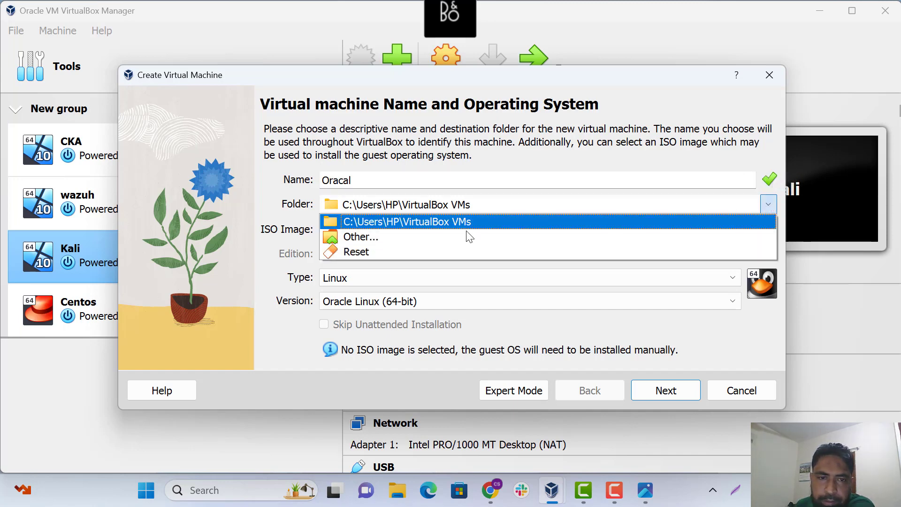
pyautogui.click(384, 237)
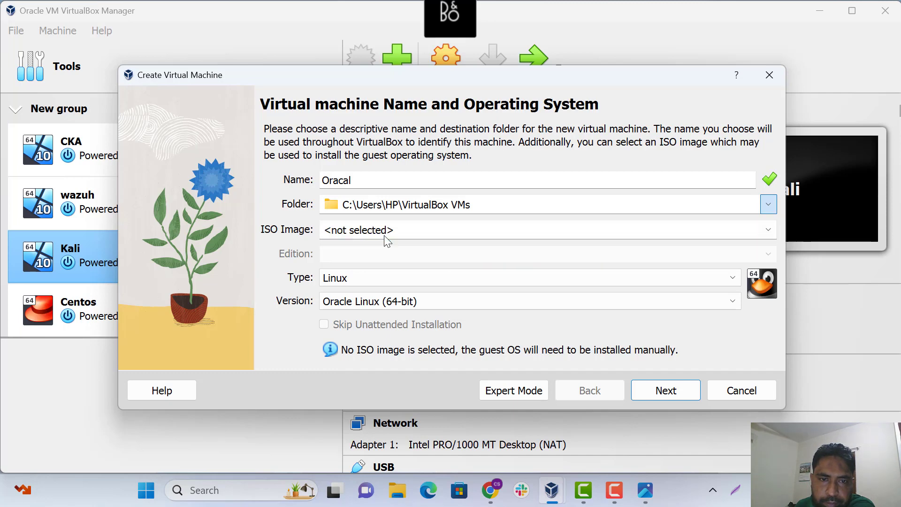
pyautogui.scroll(-3, 181, 322)
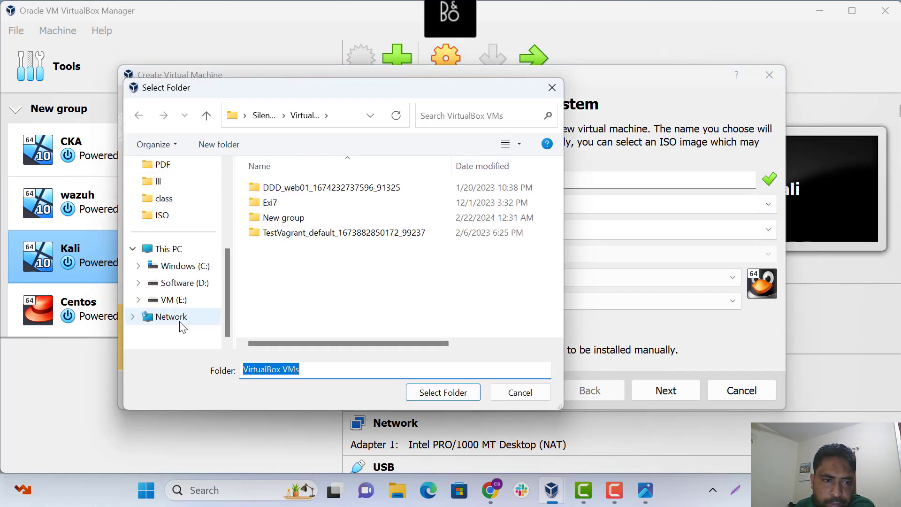
pyautogui.click(176, 300)
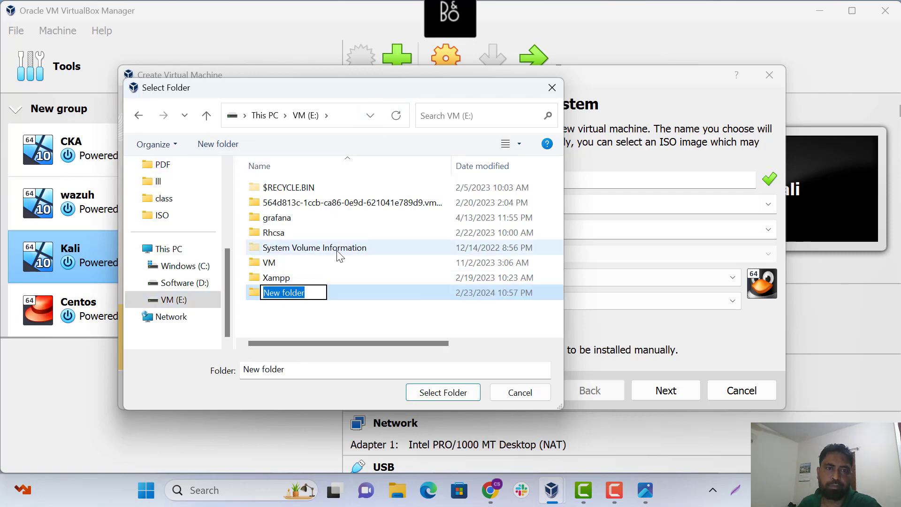
pyautogui.write('OR')
pyautogui.press('BackSpace')
pyautogui.press('BackSpace')
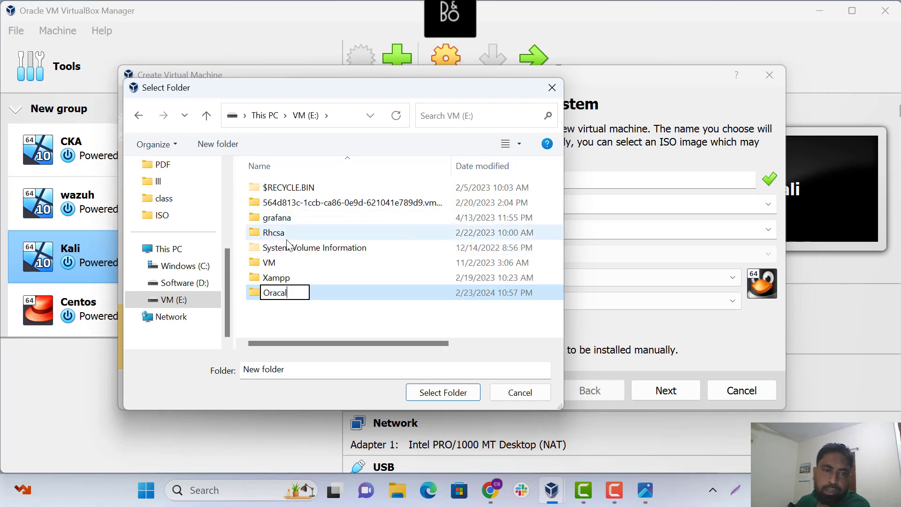
pyautogui.doubleClick(257, 297)
pyautogui.click(466, 393)
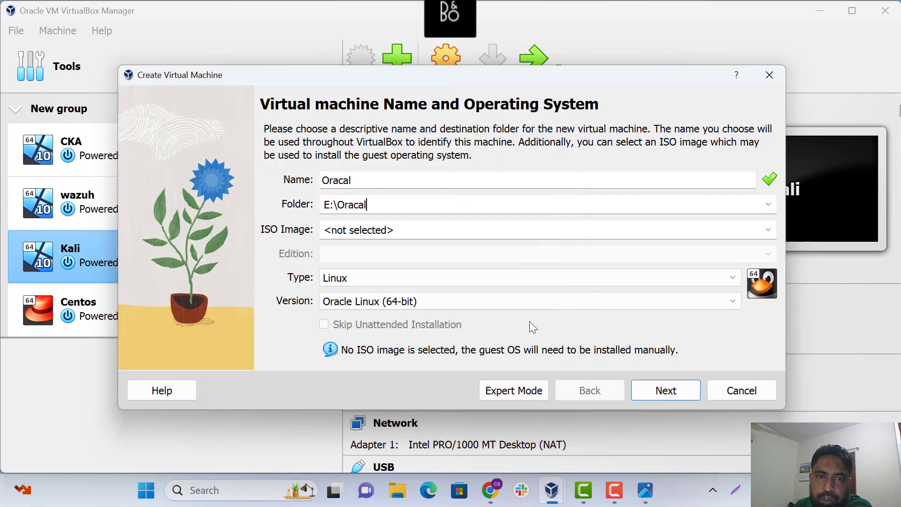
pyautogui.click(769, 229)
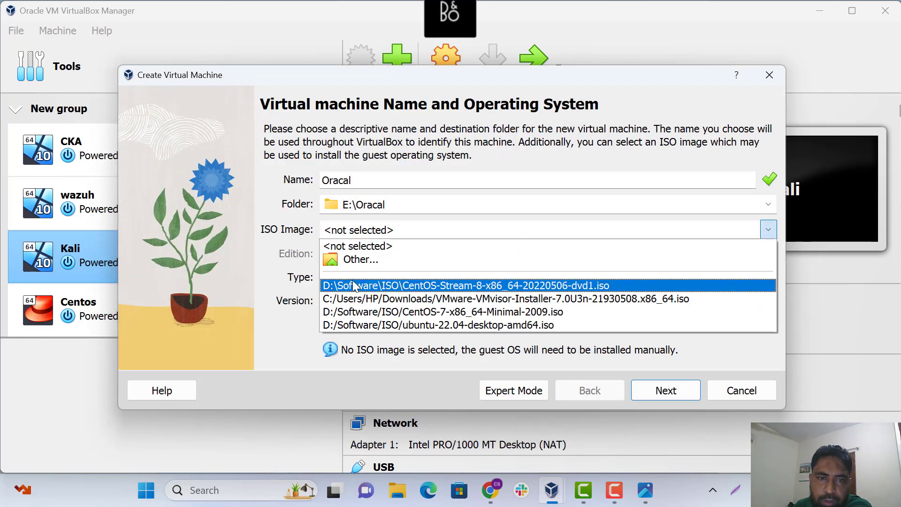
# Attach OracleLinux-R9-U3-x86_64-dvd.iso from Downloads as the install disc and continue
pyautogui.click(352, 263)
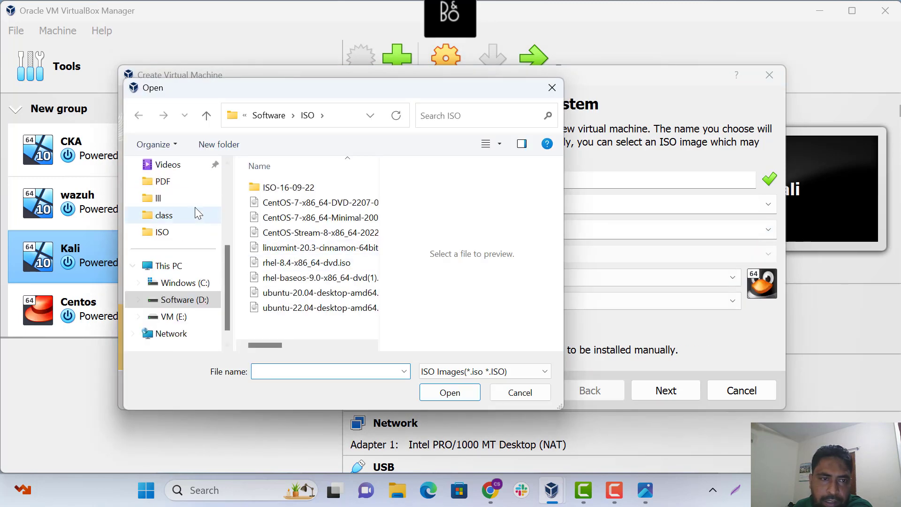
pyautogui.scroll(3, 175, 214)
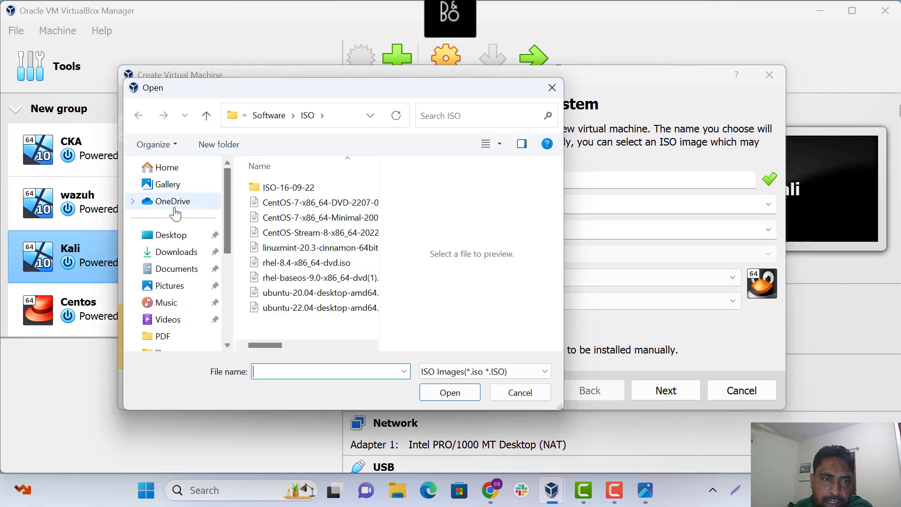
pyautogui.click(165, 168)
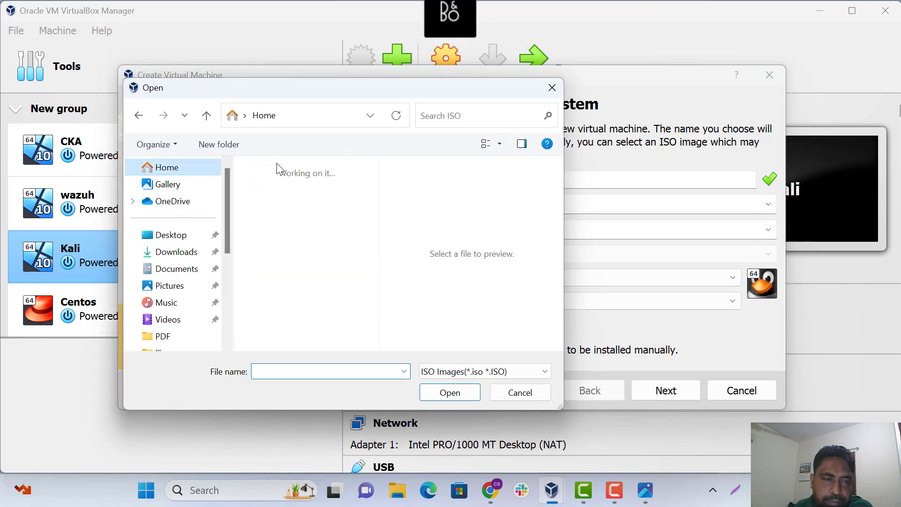
pyautogui.click(171, 235)
pyautogui.click(175, 252)
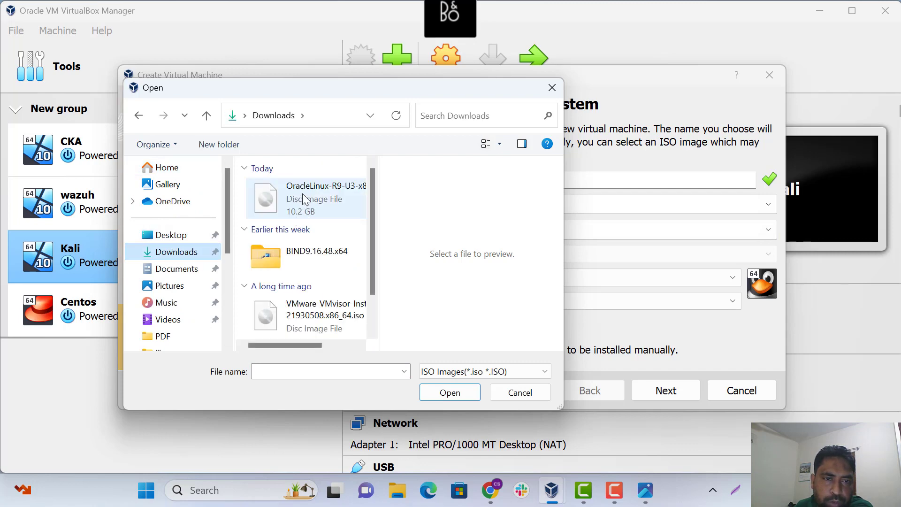
pyautogui.click(301, 199)
pyautogui.click(444, 390)
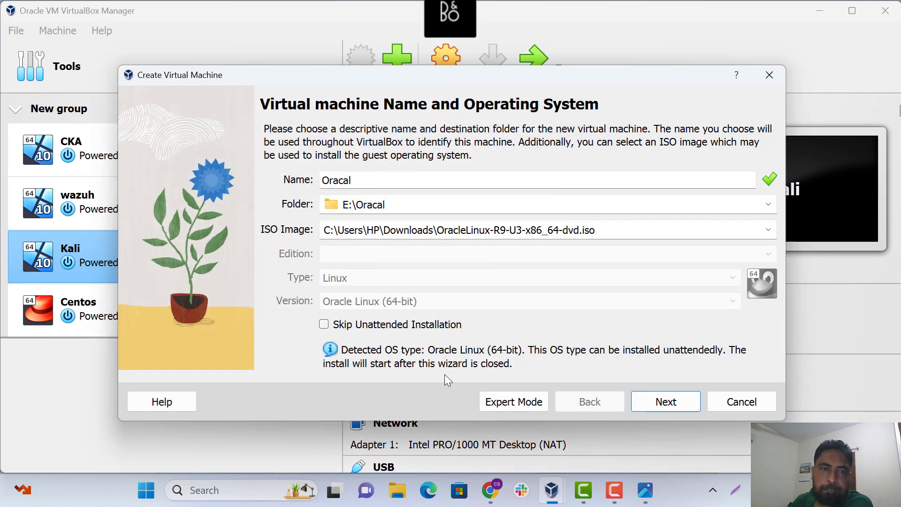
pyautogui.click(665, 403)
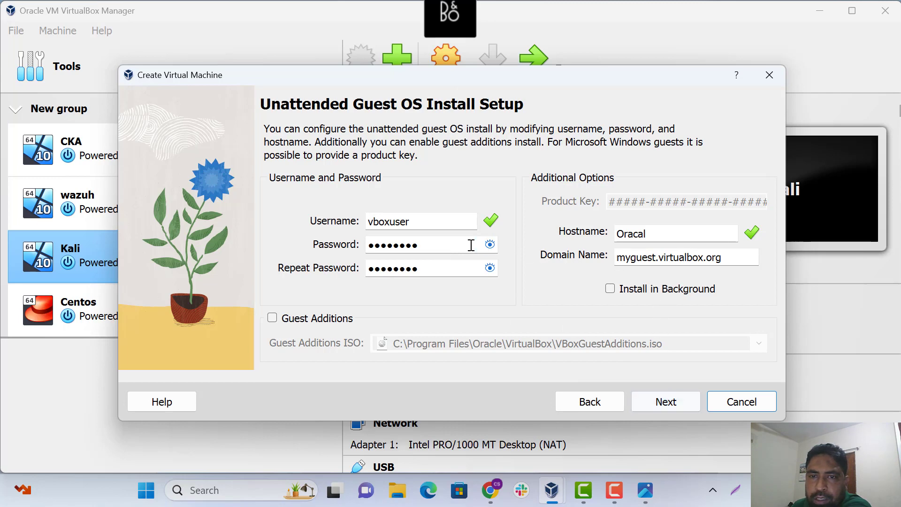
# Check the unattended-install account passwords and move on to hardware settings
pyautogui.click(490, 244)
pyautogui.click(491, 245)
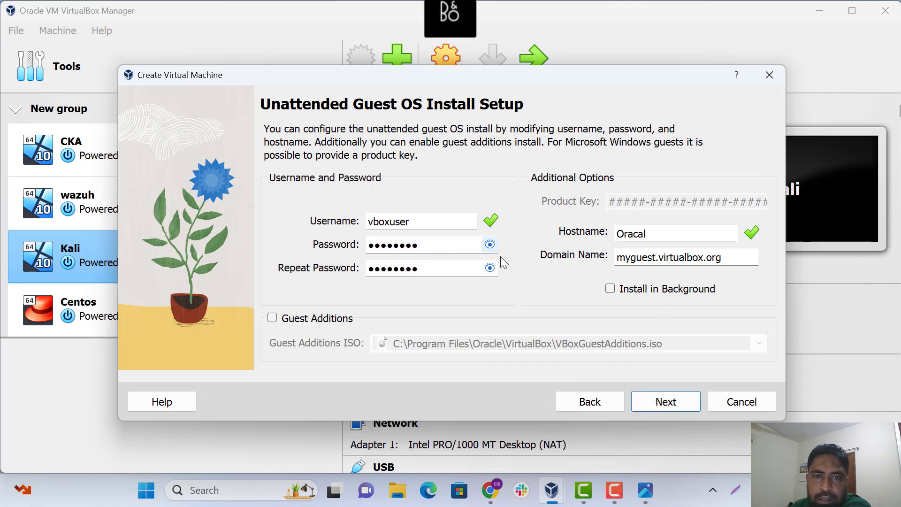
pyautogui.click(662, 403)
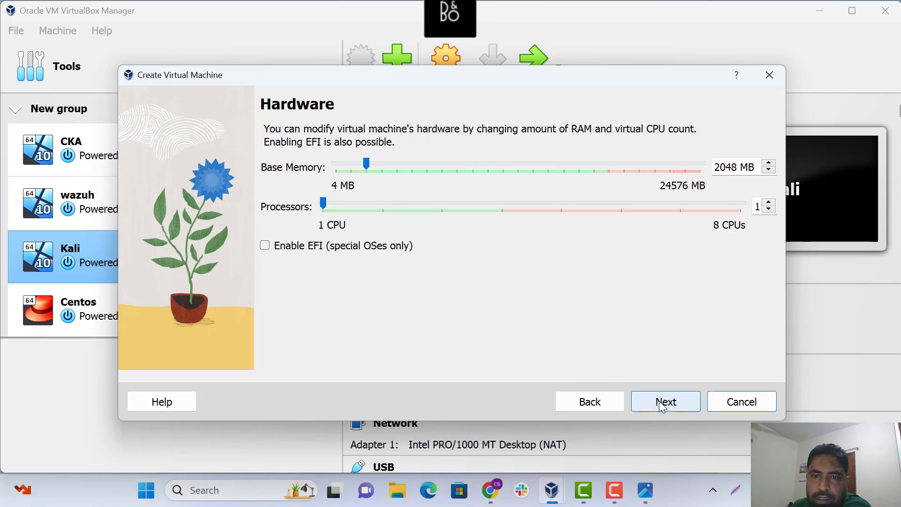
# Give the machine 2 processors and 8192 MB of base memory
pyautogui.click(769, 204)
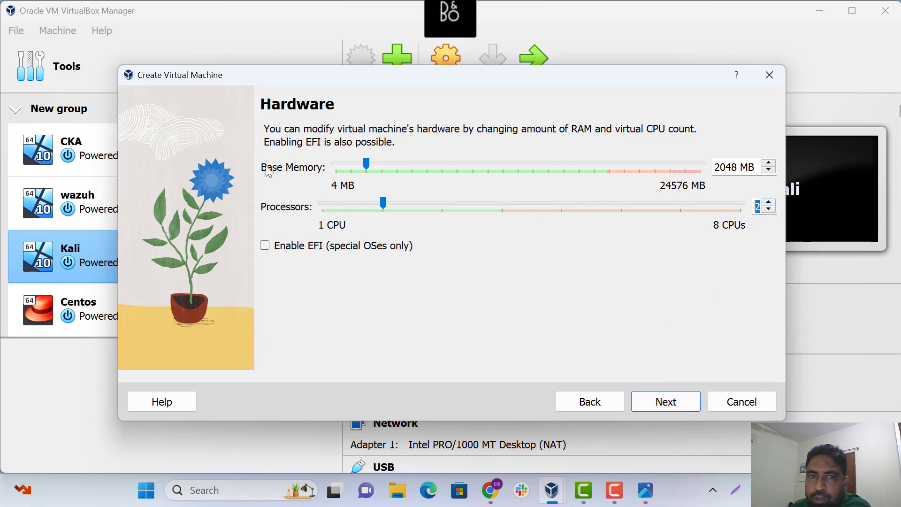
pyautogui.moveTo(369, 163); pyautogui.dragTo(399, 164)
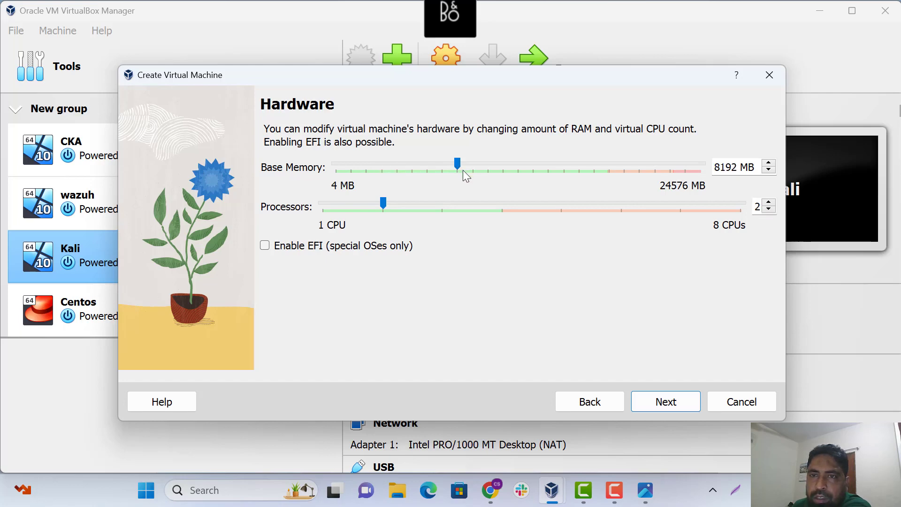
pyautogui.click(667, 402)
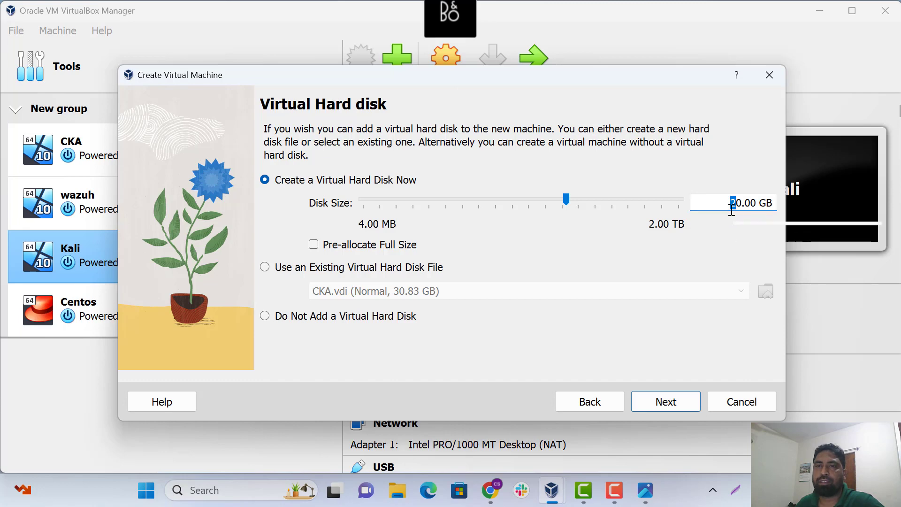
# Set the virtual disk size to 100 GB and reach the configuration summary
pyautogui.write('1')
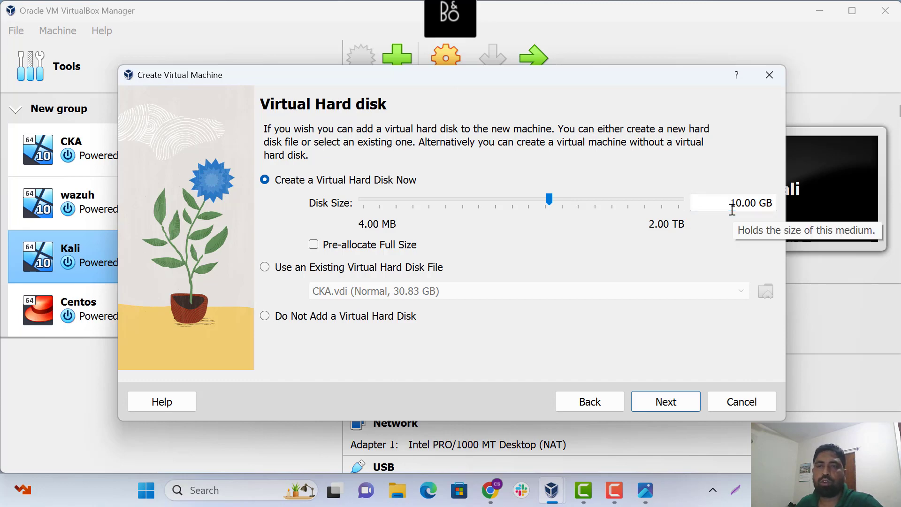
pyautogui.write('0')
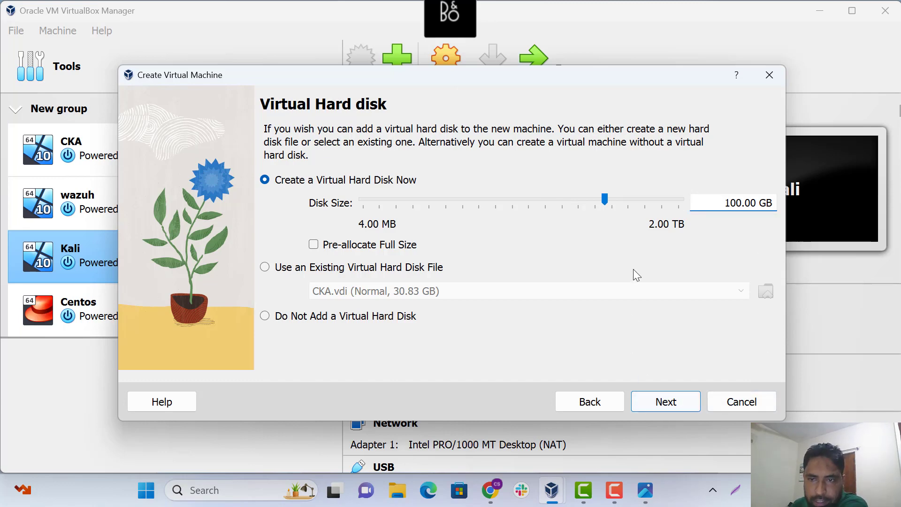
pyautogui.click(666, 402)
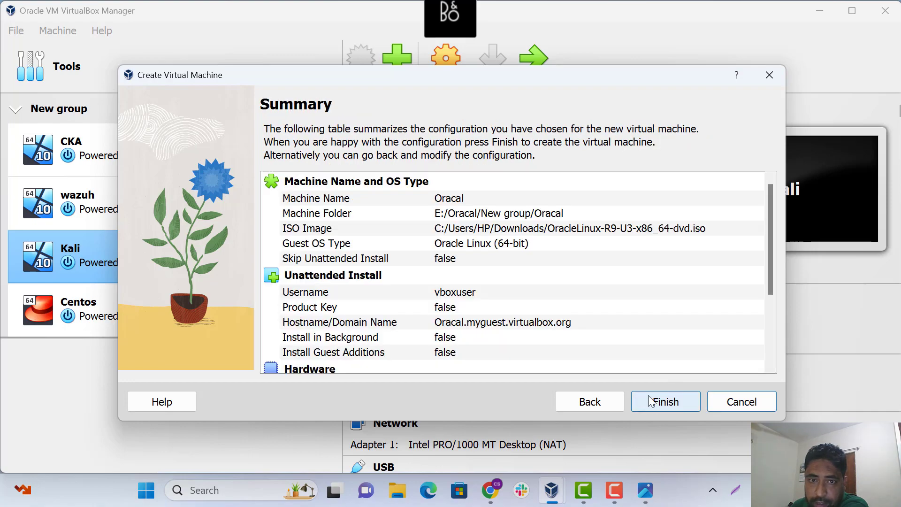
pyautogui.scroll(-3, 422, 301)
# Finish creating Oracal, then close its settings after session errors, discarding the changes
pyautogui.click(669, 404)
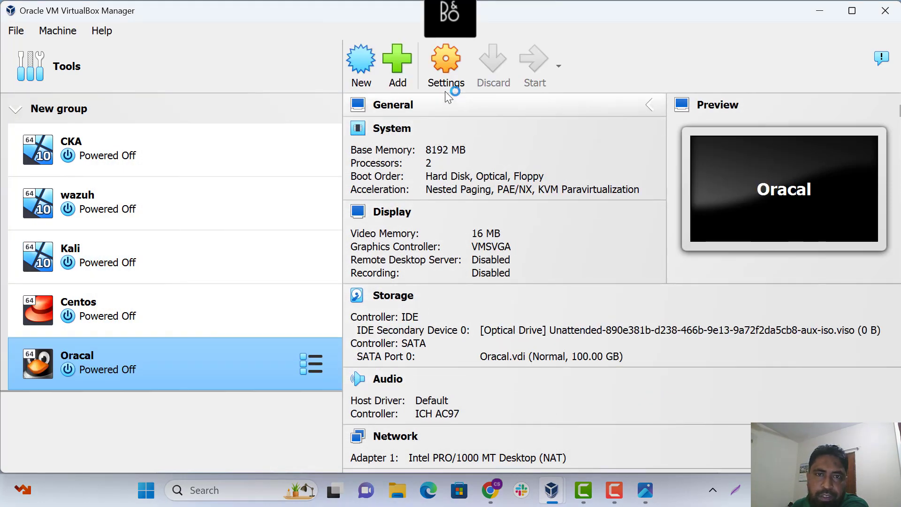
pyautogui.click(446, 66)
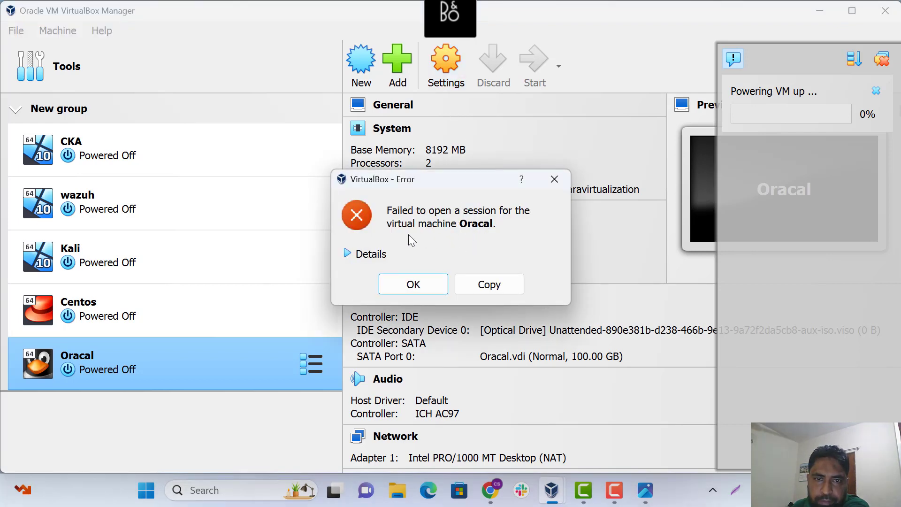
pyautogui.click(424, 285)
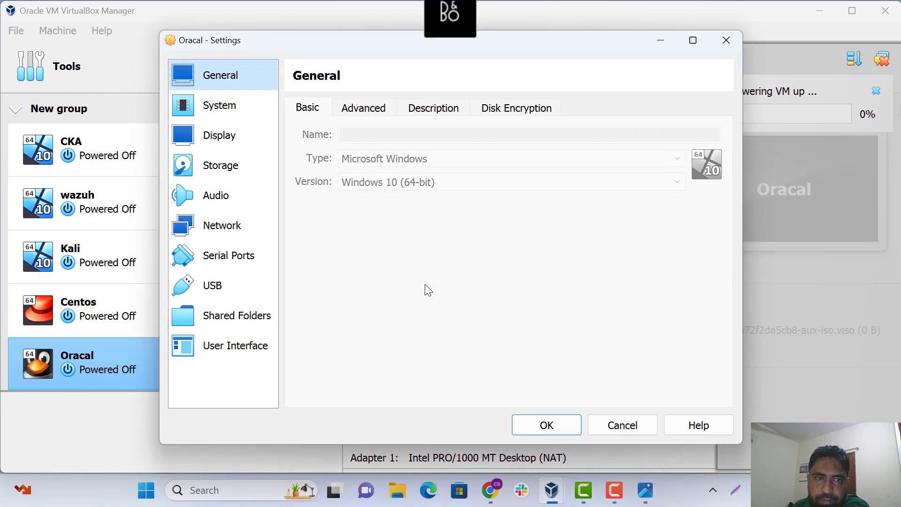
pyautogui.click(237, 230)
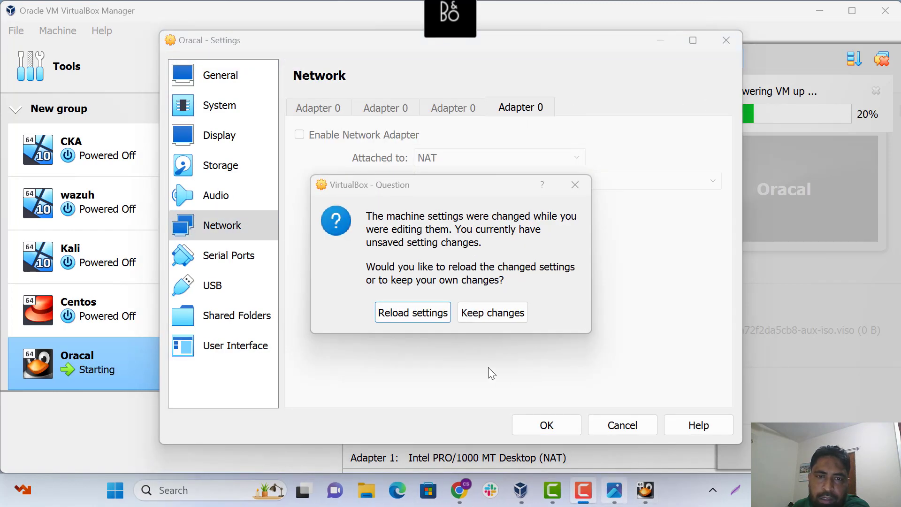
pyautogui.click(424, 315)
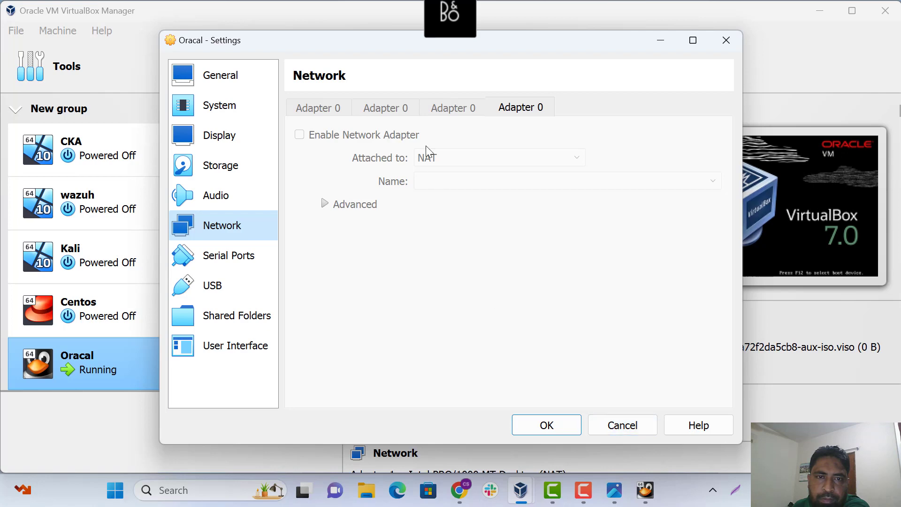
pyautogui.moveTo(500, 45); pyautogui.dragTo(542, 131)
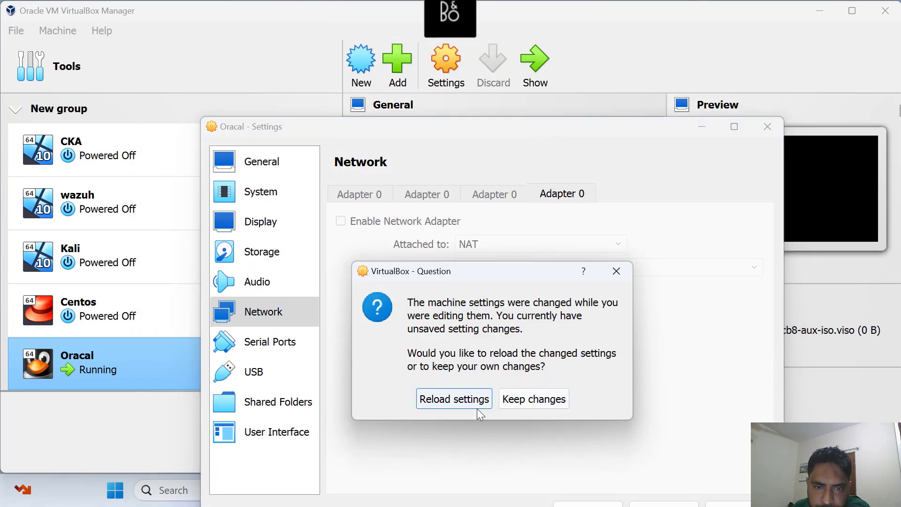
pyautogui.click(533, 400)
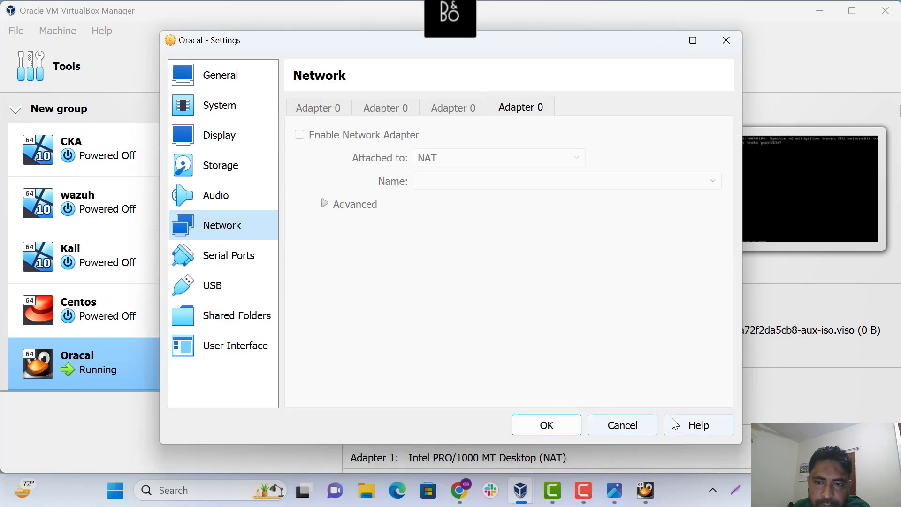
pyautogui.click(631, 425)
pyautogui.click(415, 303)
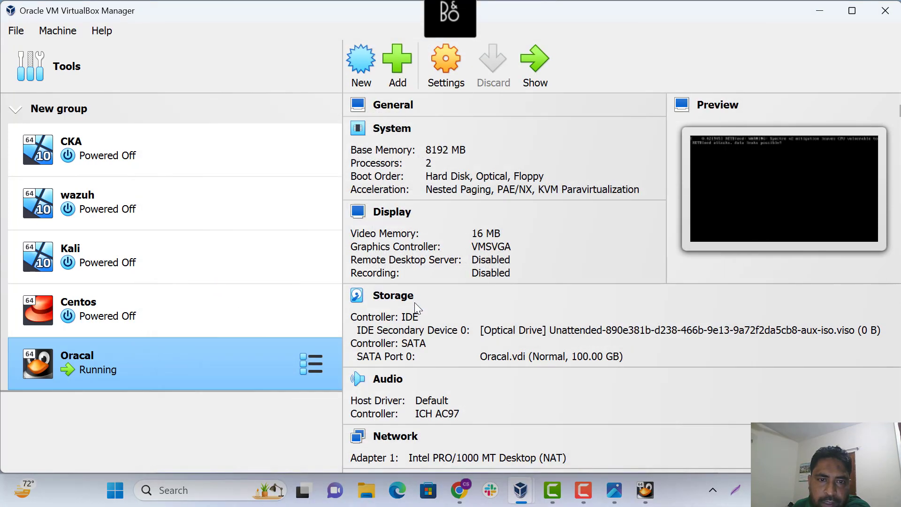
# Power off the running Oracal machine and confirm
pyautogui.rightClick(237, 368)
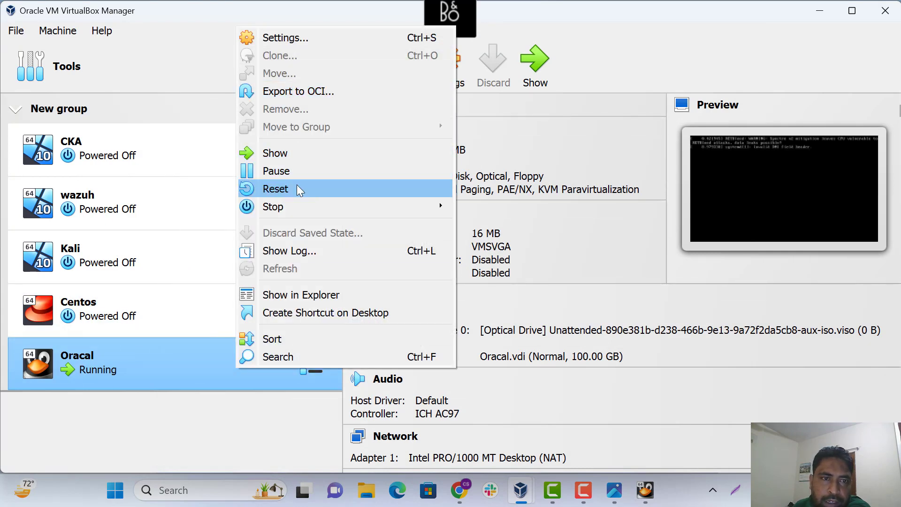
pyautogui.moveTo(275, 207)
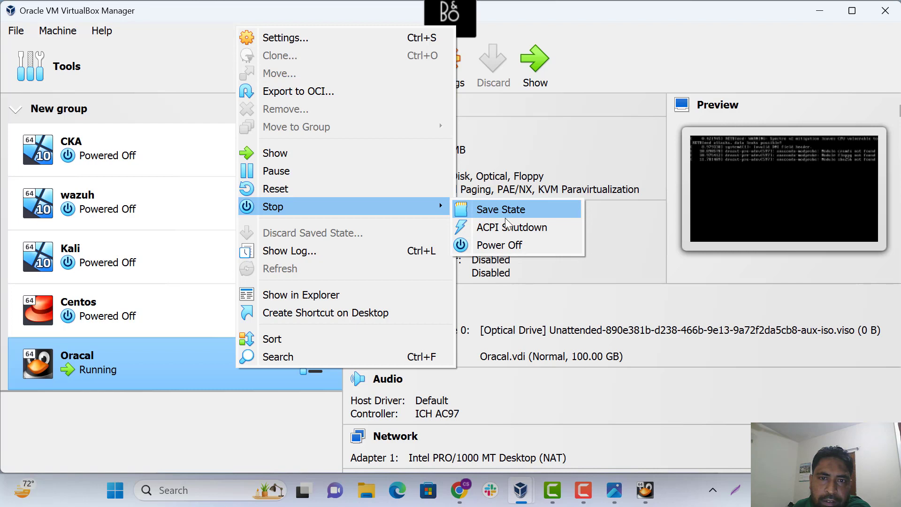
pyautogui.click(499, 244)
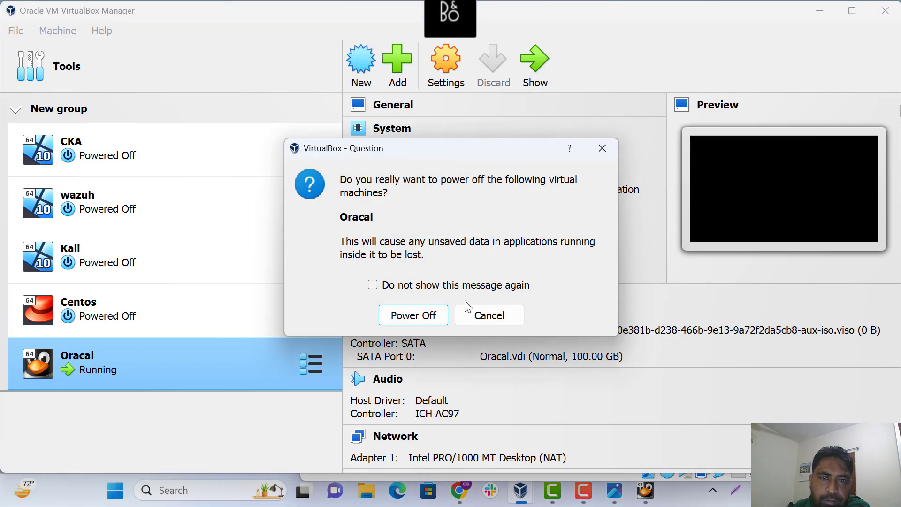
pyautogui.click(412, 317)
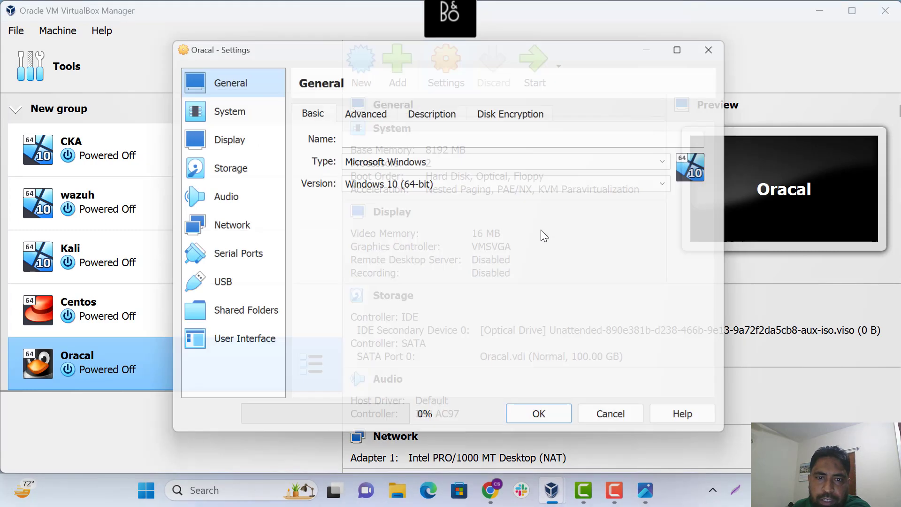
# Load the Oracle Linux ISO into the machine's optical drive
pyautogui.click(259, 168)
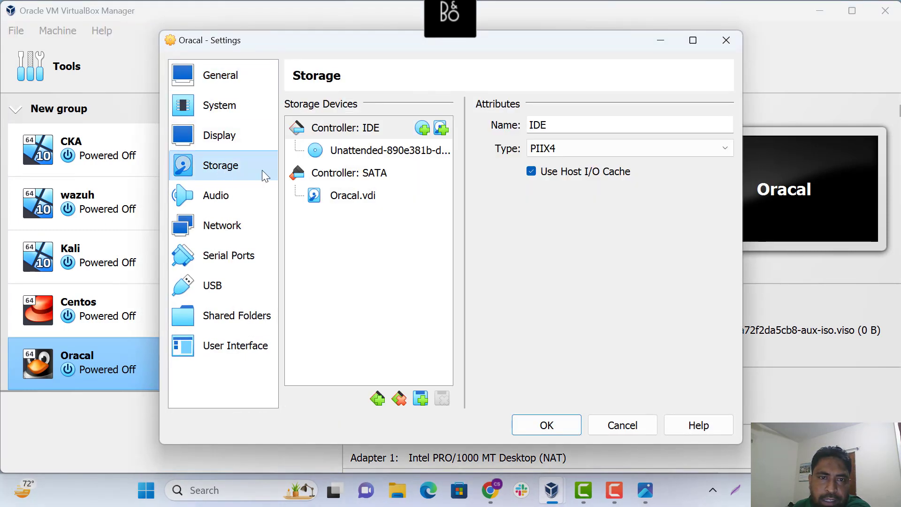
pyautogui.click(382, 151)
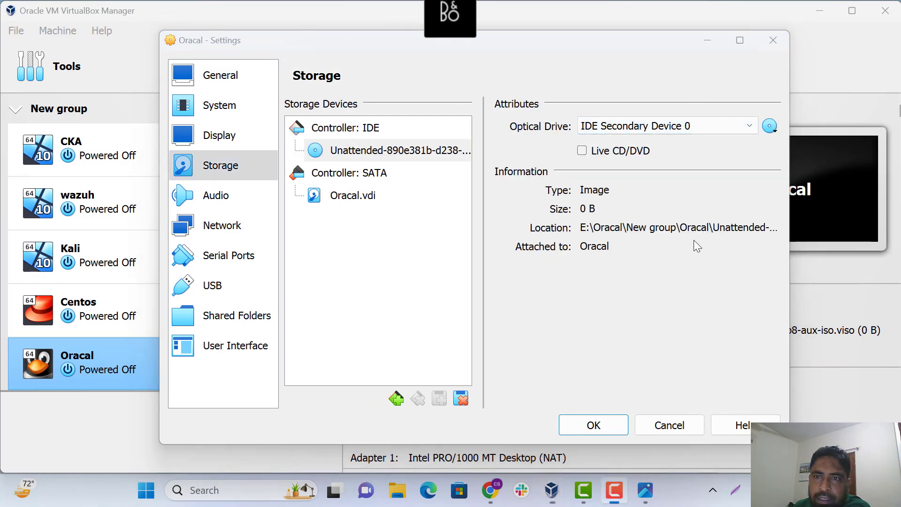
pyautogui.click(770, 132)
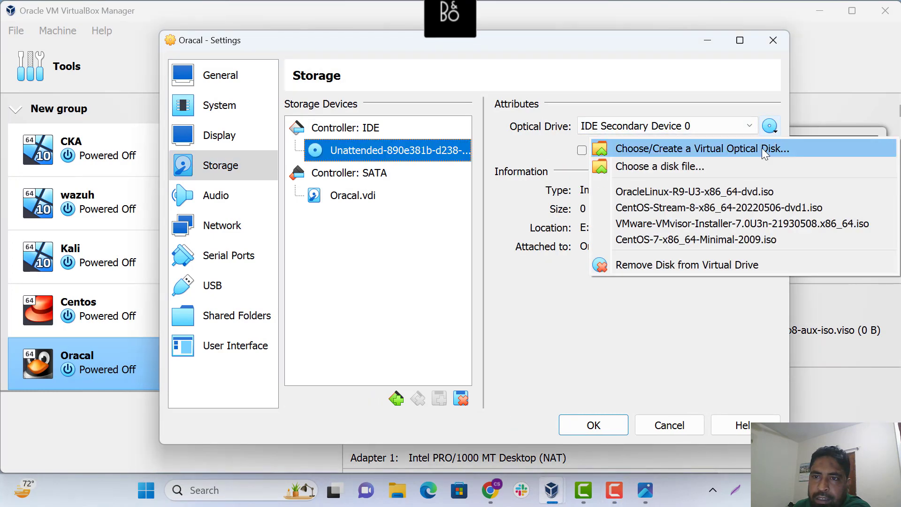
pyautogui.click(655, 166)
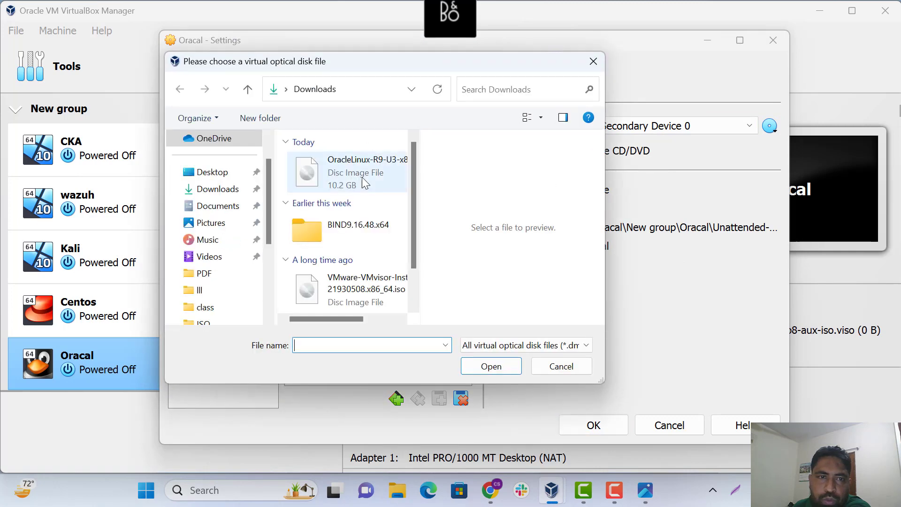
pyautogui.click(362, 177)
pyautogui.click(489, 366)
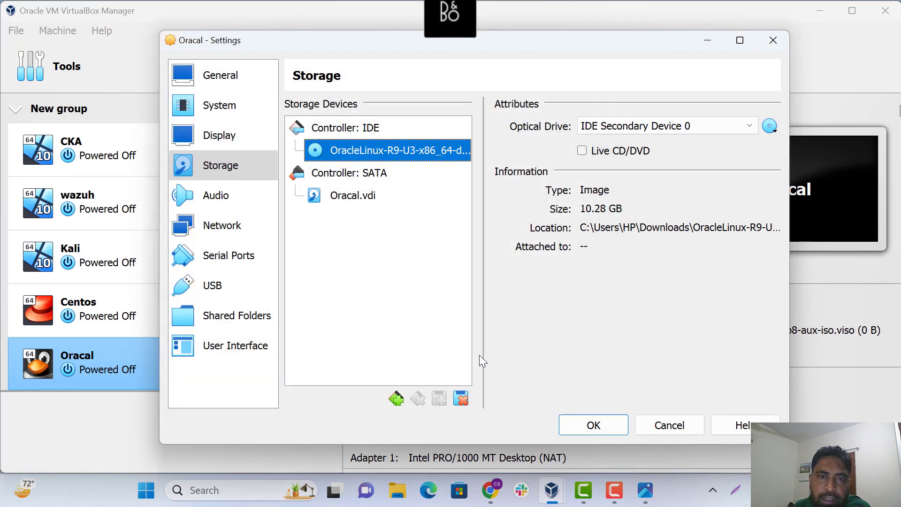
# Attach adapter 1 to Bridged and enable adapter 2 attached to NAT
pyautogui.click(222, 226)
pyautogui.click(385, 109)
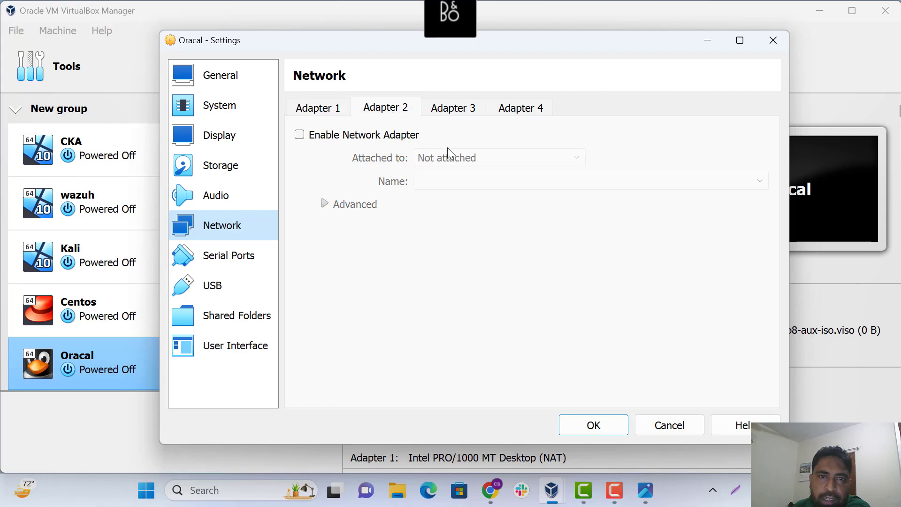
pyautogui.click(336, 113)
pyautogui.click(442, 158)
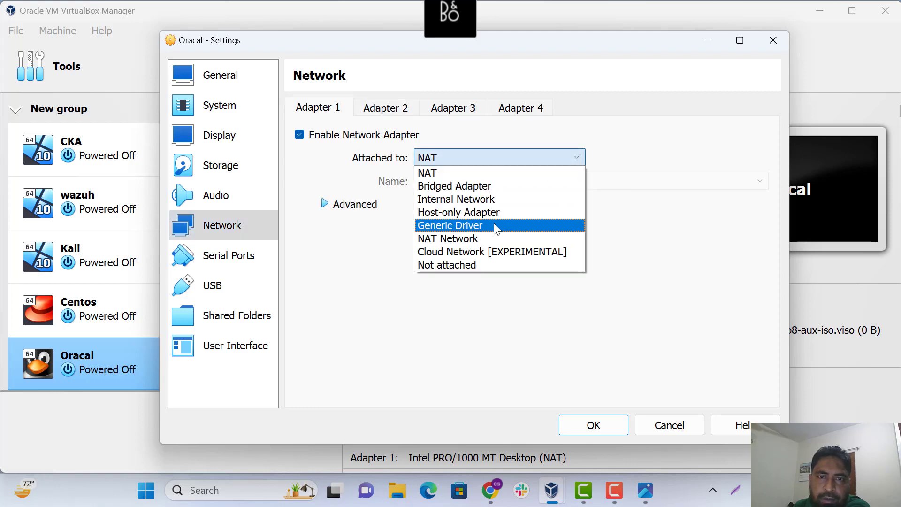
pyautogui.click(457, 188)
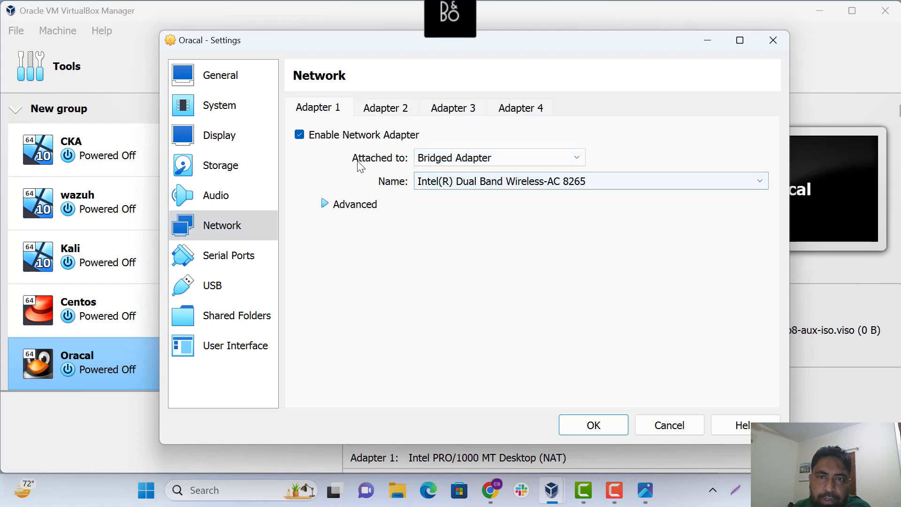
pyautogui.click(391, 113)
pyautogui.click(334, 139)
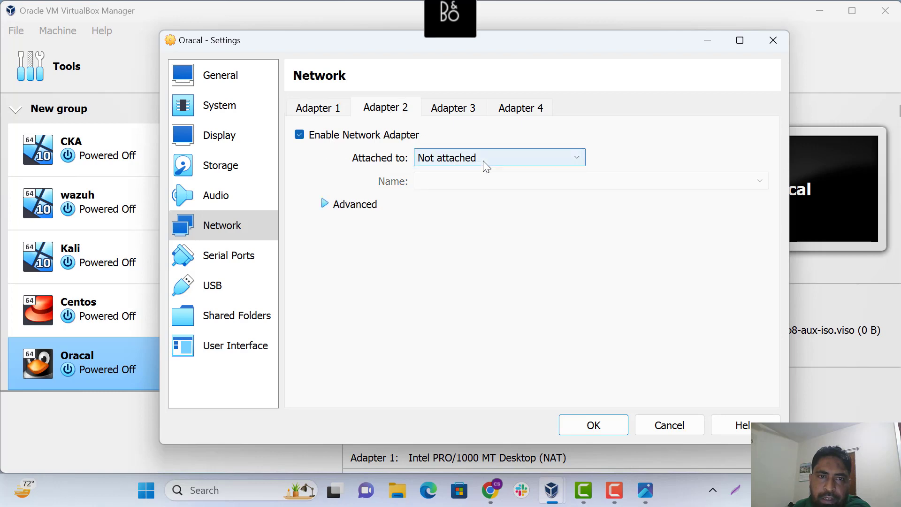
pyautogui.click(485, 159)
pyautogui.click(432, 173)
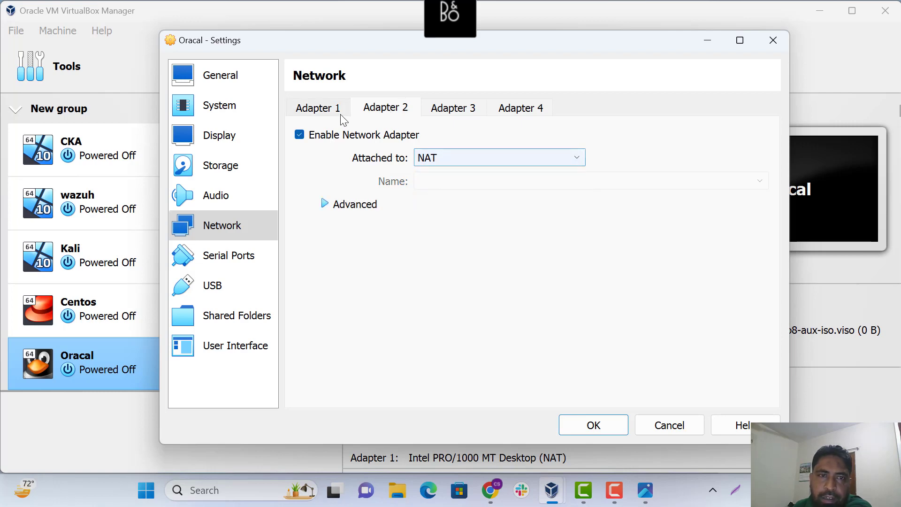
# Set adapter 1's promiscuous mode to Allow All
pyautogui.click(342, 117)
pyautogui.click(329, 203)
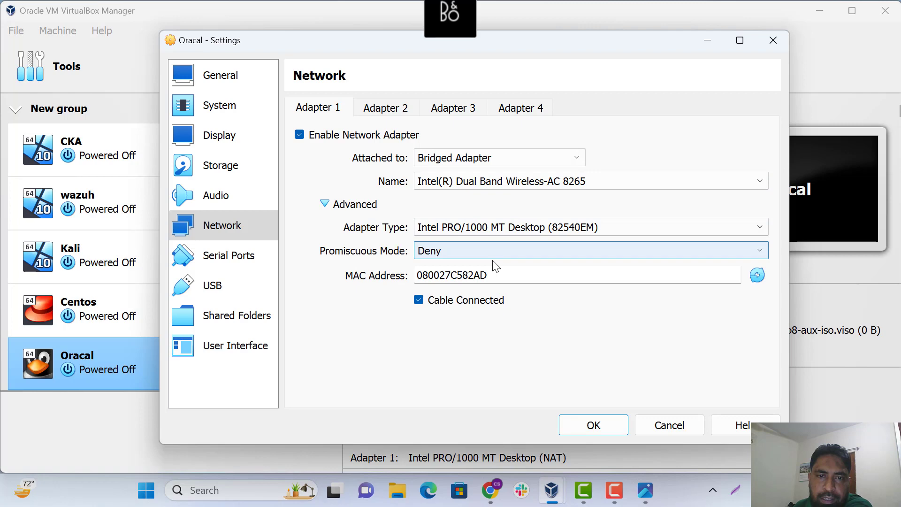
pyautogui.click(464, 253)
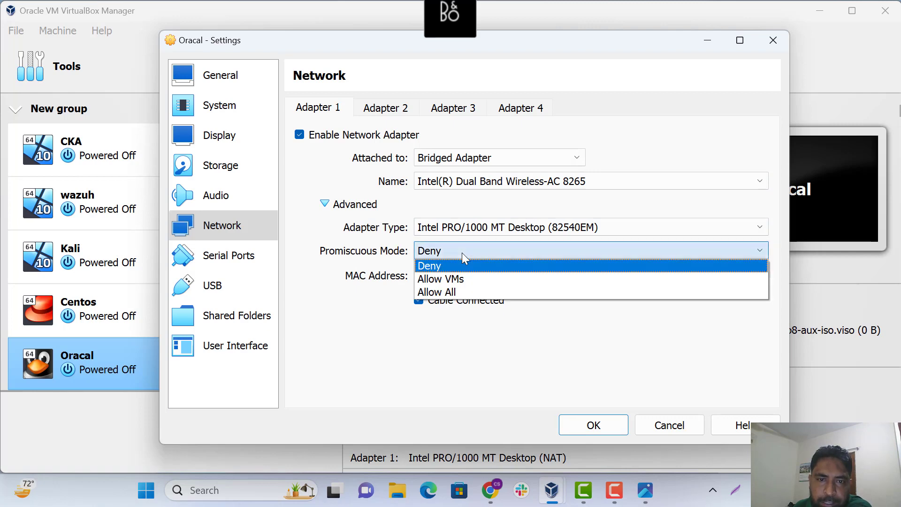
pyautogui.click(455, 292)
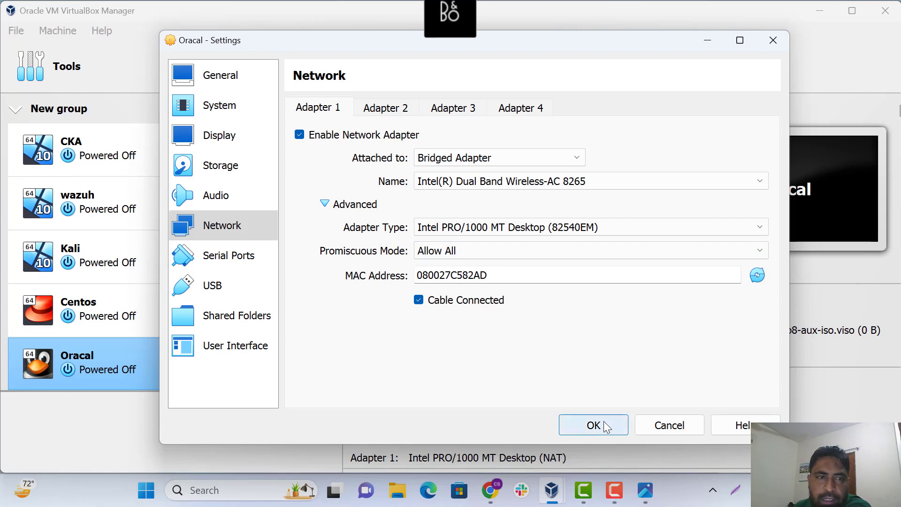
pyautogui.click(232, 166)
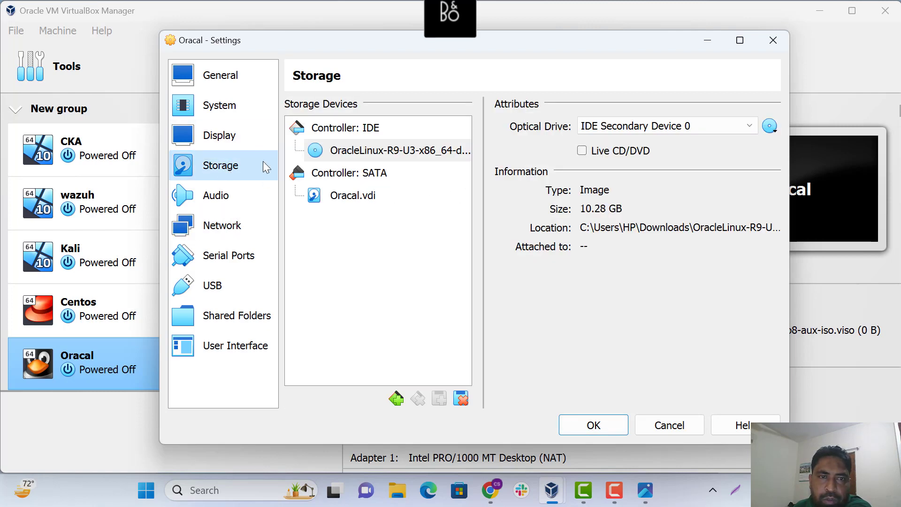
pyautogui.click(225, 136)
# Move Optical to the top of the boot order, save, and start Oracal
pyautogui.click(228, 115)
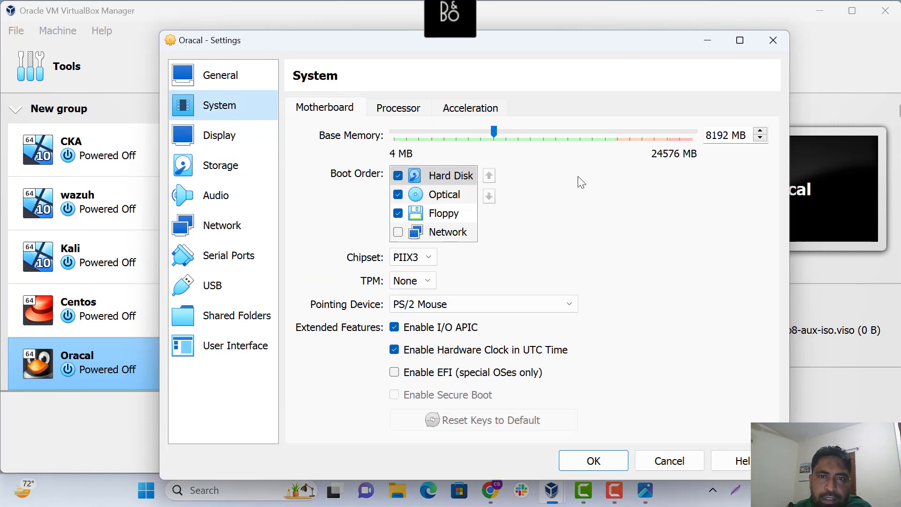
pyautogui.click(462, 195)
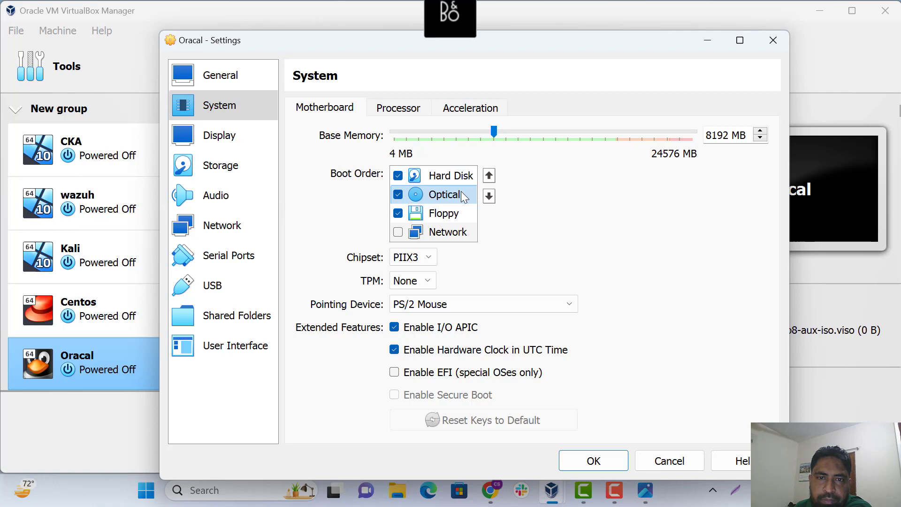
pyautogui.click(489, 176)
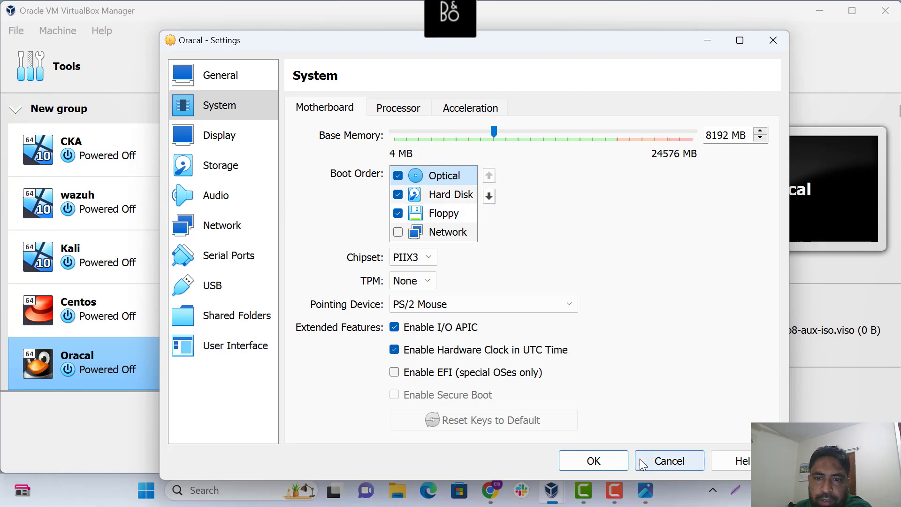
pyautogui.click(607, 464)
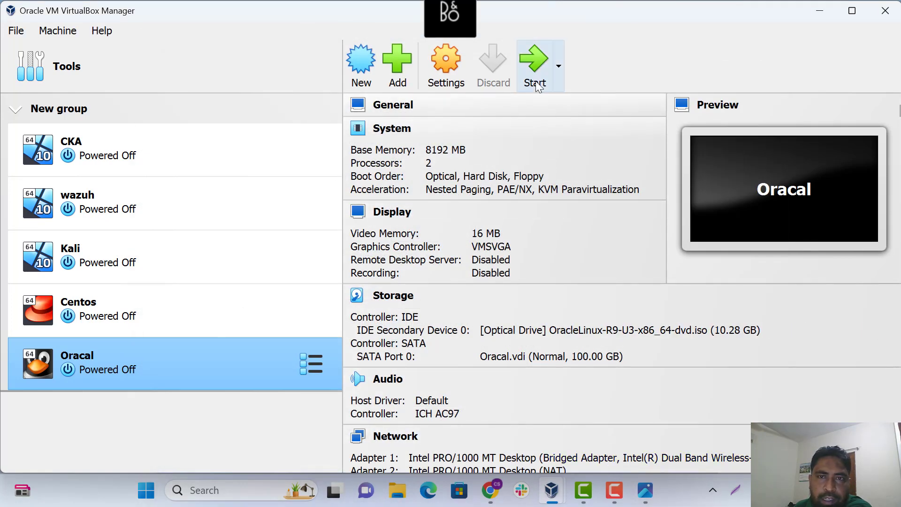
pyautogui.click(536, 65)
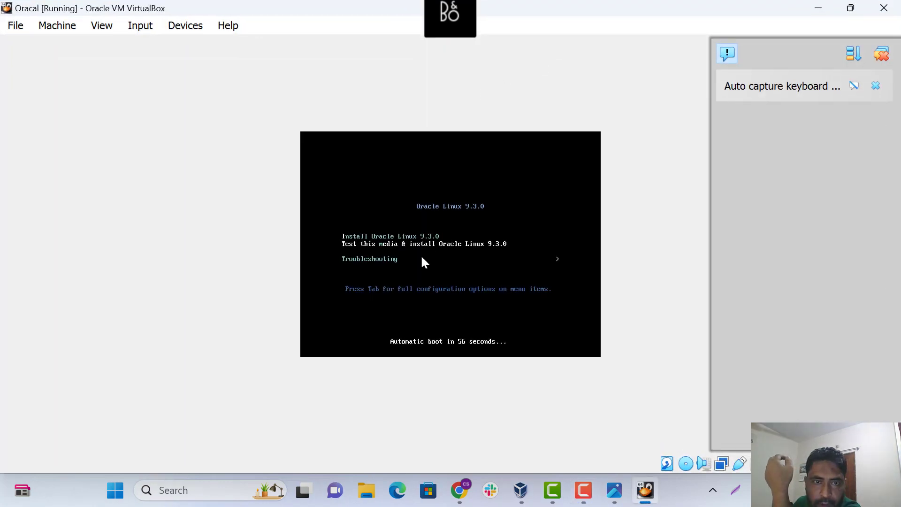
# Boot the Install Oracle Linux 9.3.0 entry from the installer boot menu
pyautogui.press('Up')
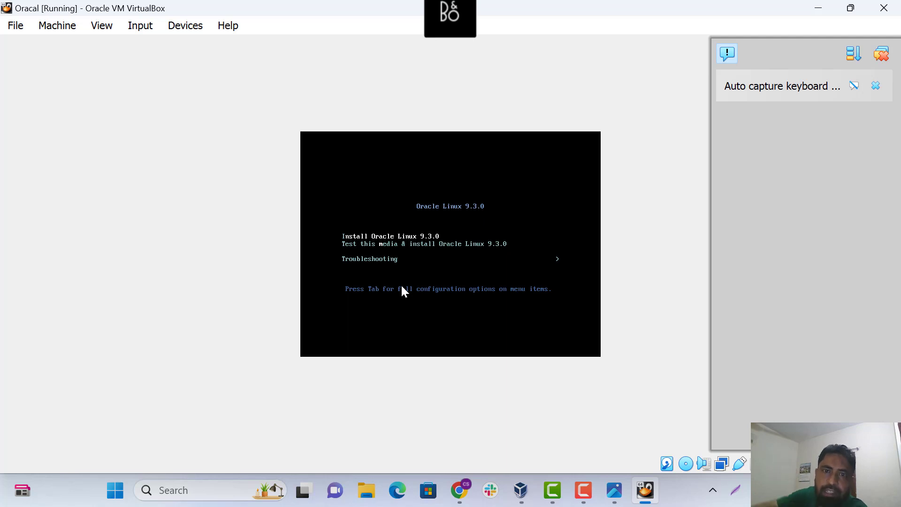
pyautogui.press('Return')
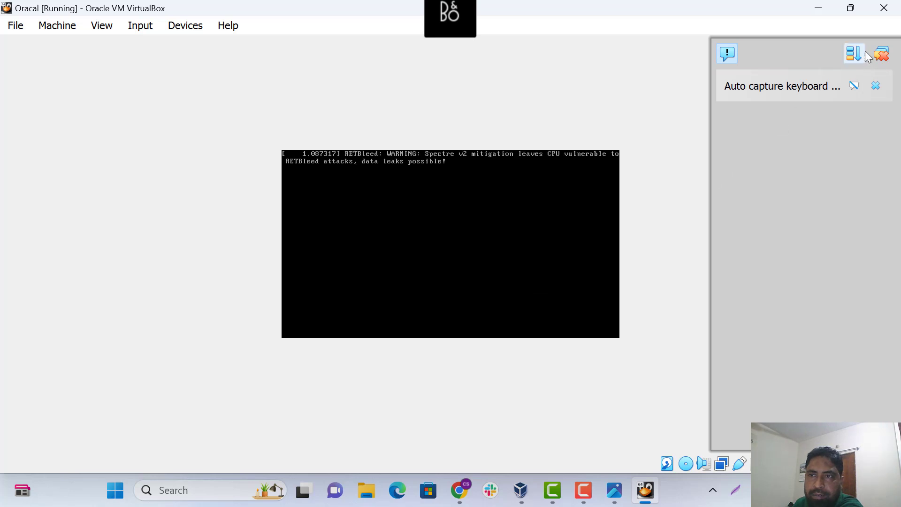
pyautogui.click(883, 53)
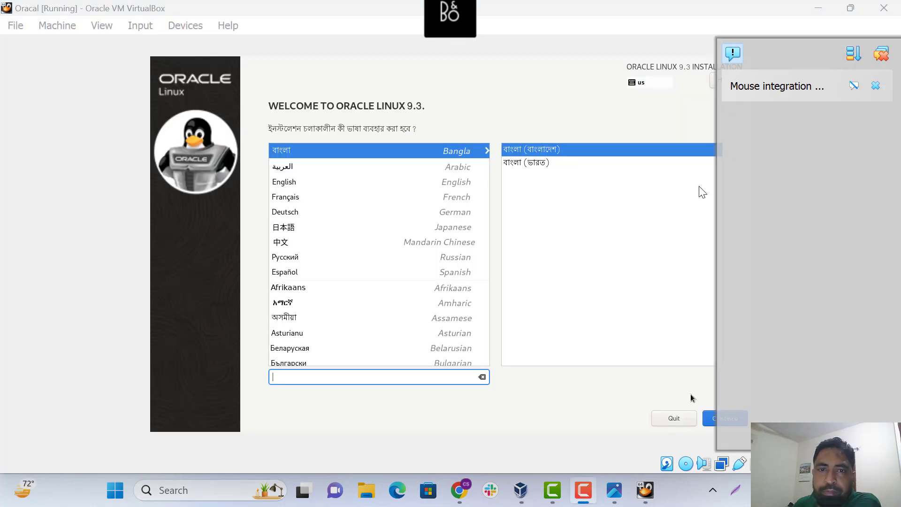
# In the VirtualBox VM, keep English (United States) and continue to the Installation Summary
pyautogui.click(283, 178)
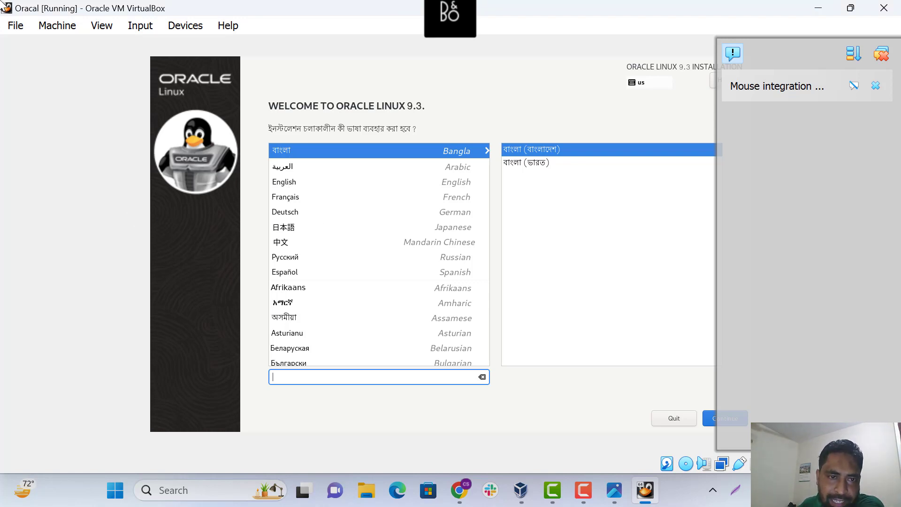
pyautogui.press('Tab')
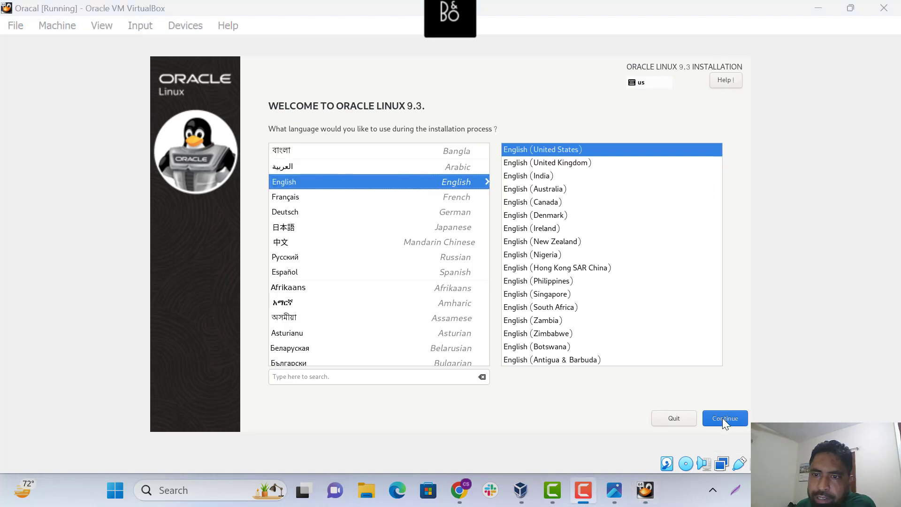
pyautogui.click(718, 417)
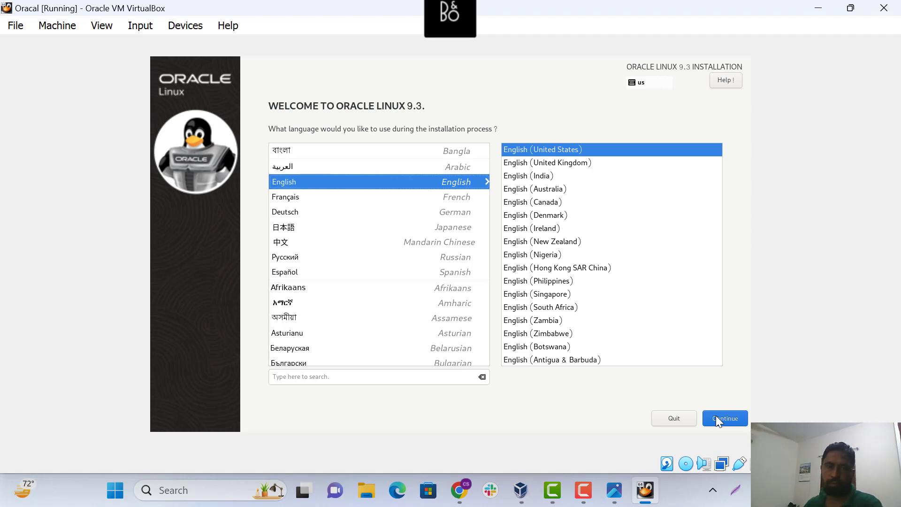
pyautogui.press('Return')
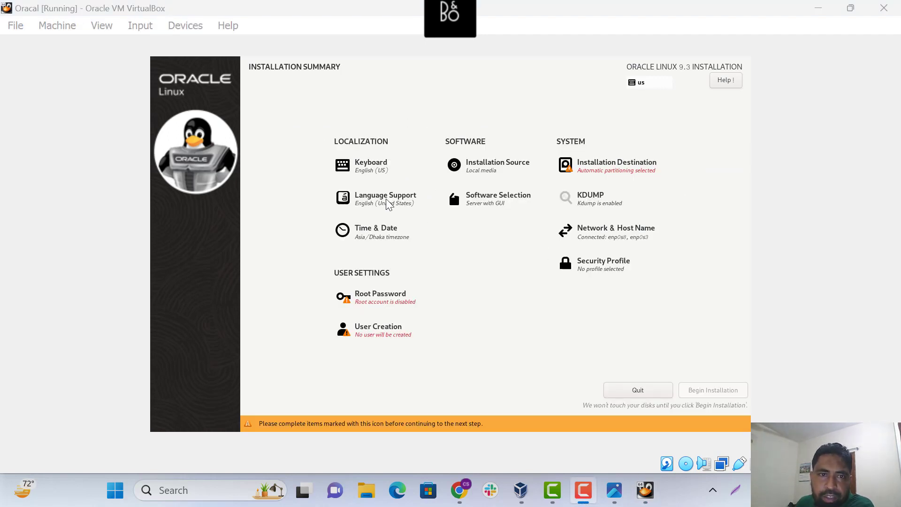
# Bring VirtualBox to the front and browse its Input and Devices menus, including Network and Audio
pyautogui.click(490, 204)
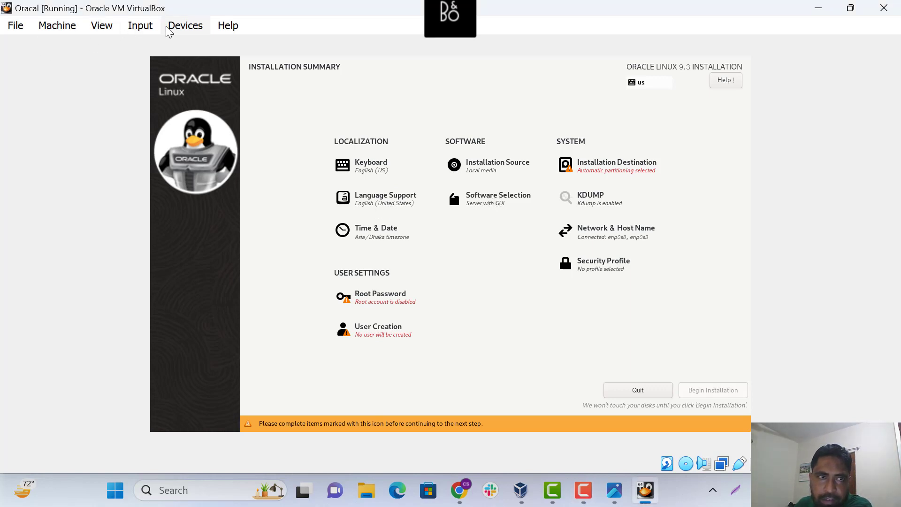
pyautogui.click(140, 25)
pyautogui.moveTo(188, 27)
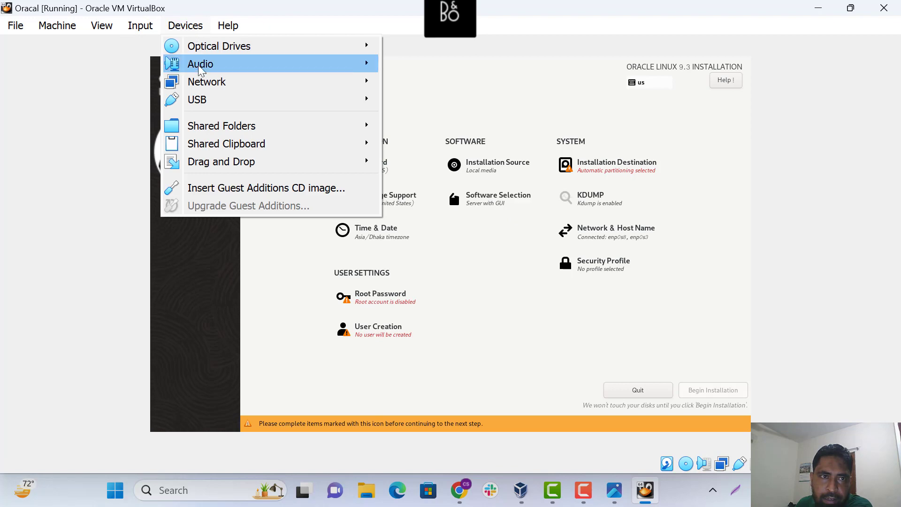
pyautogui.moveTo(202, 84)
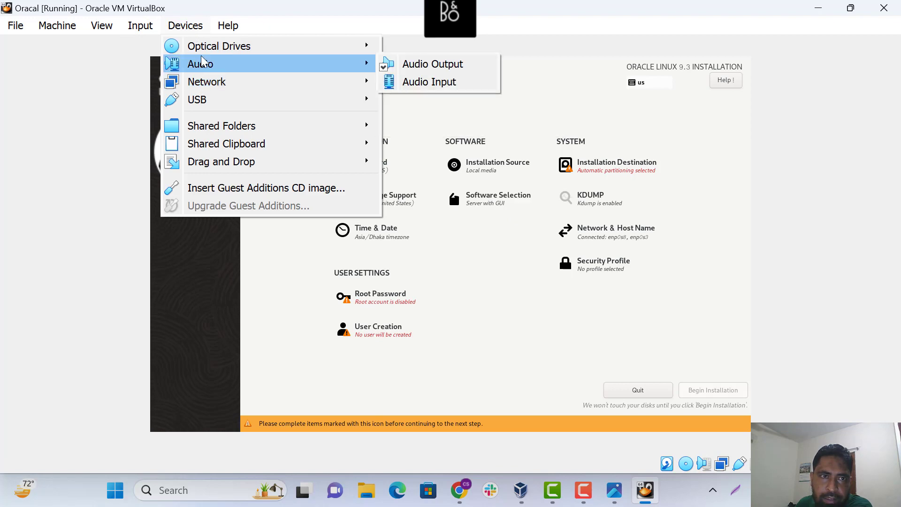
pyautogui.moveTo(131, 25)
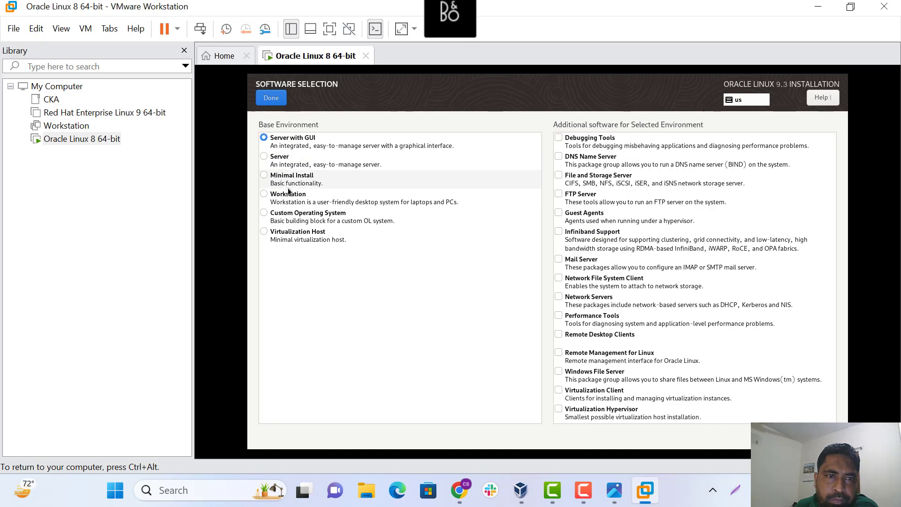
# Choose the Workstation environment and add System Tools, Security Tools, Scientific Support, Network Servers and GNOME Applications
pyautogui.click(265, 197)
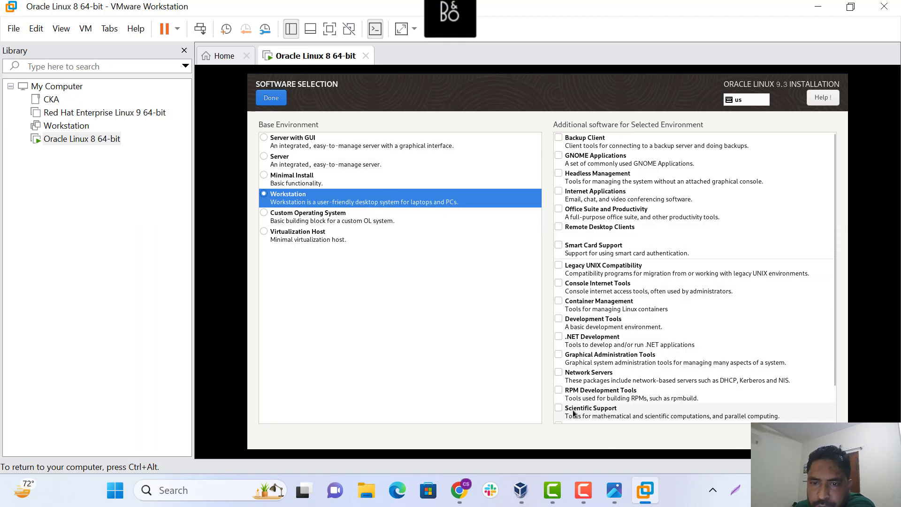
pyautogui.scroll(-2, 619, 398)
pyautogui.click(558, 404)
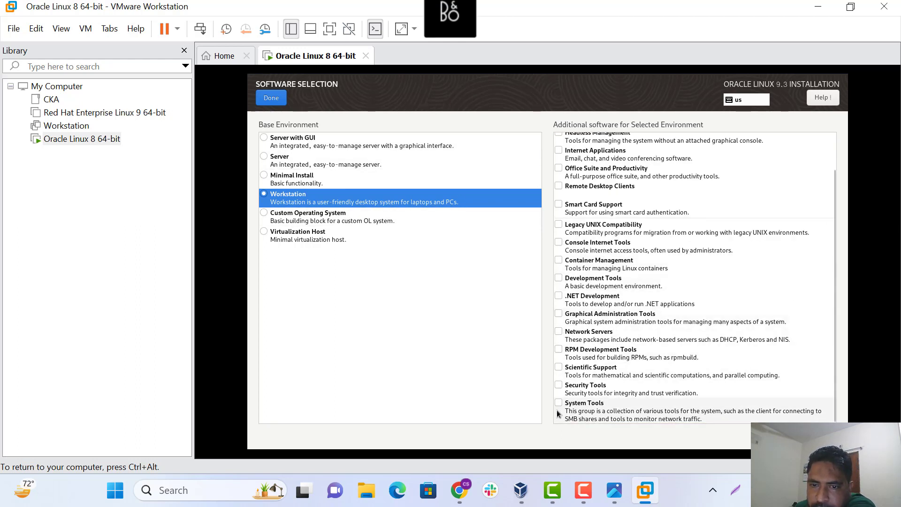
pyautogui.click(559, 386)
pyautogui.click(559, 368)
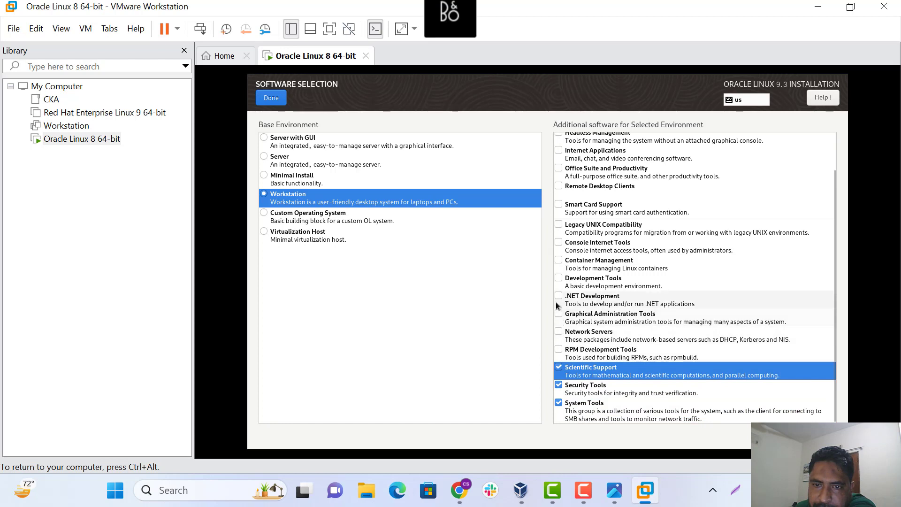
pyautogui.click(562, 333)
pyautogui.scroll(2, 592, 235)
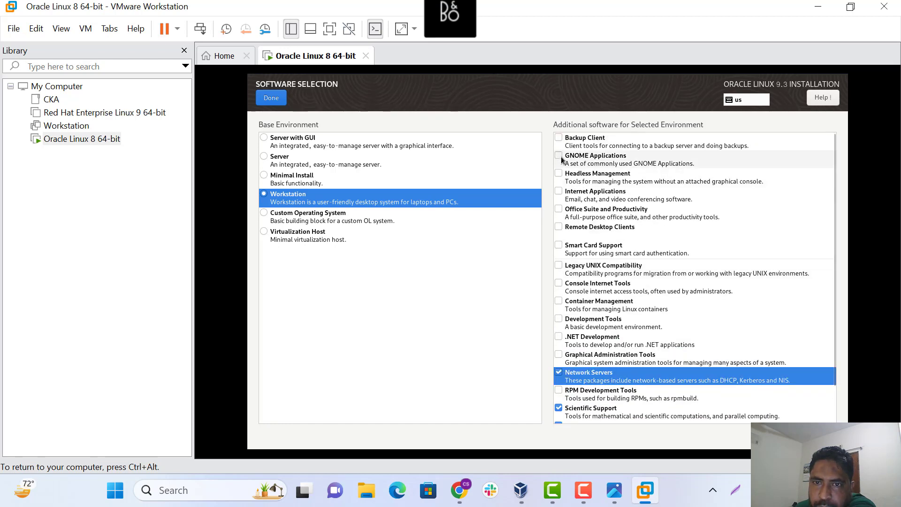
pyautogui.click(562, 160)
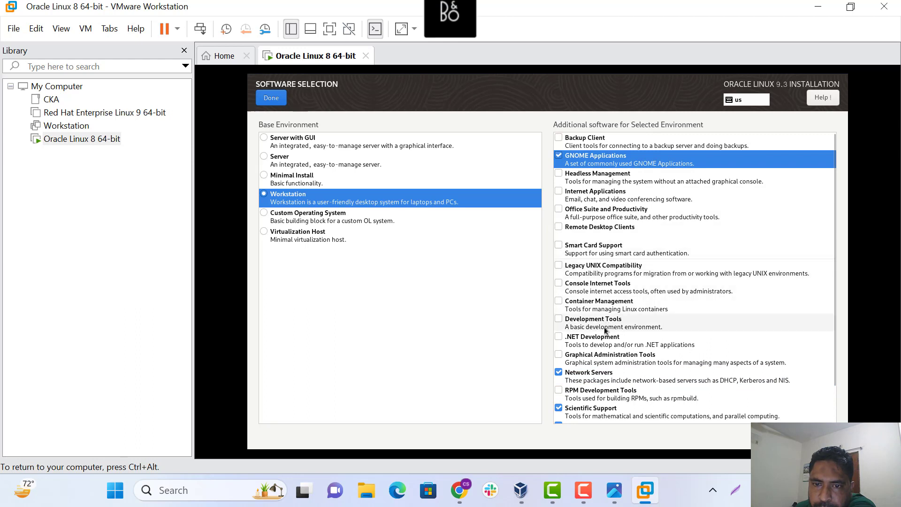
# Add .NET Development, Development Tools and RPM Development Tools, then confirm the software selection
pyautogui.scroll(-2, 604, 330)
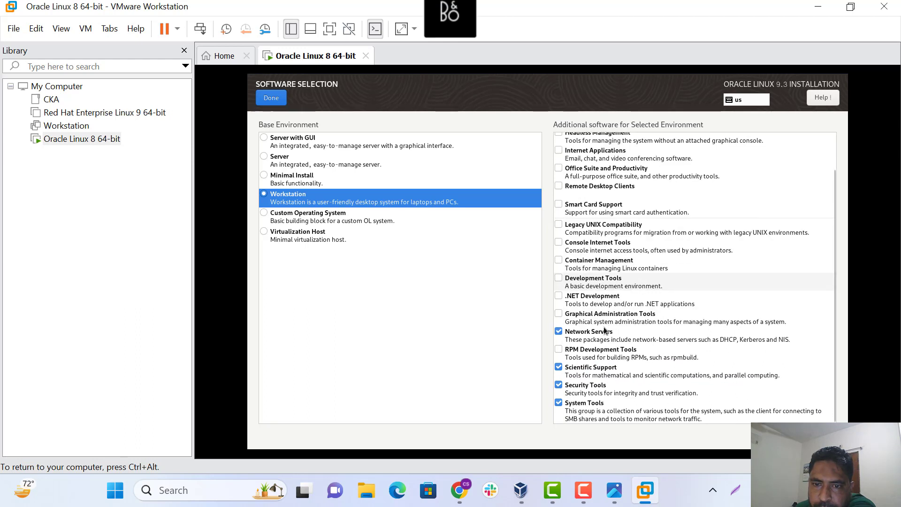
pyautogui.click(561, 294)
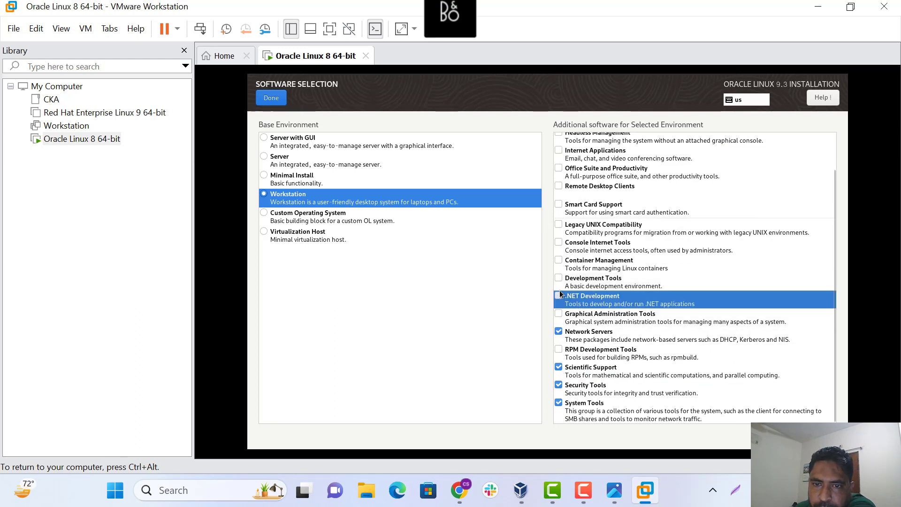
pyautogui.click(558, 278)
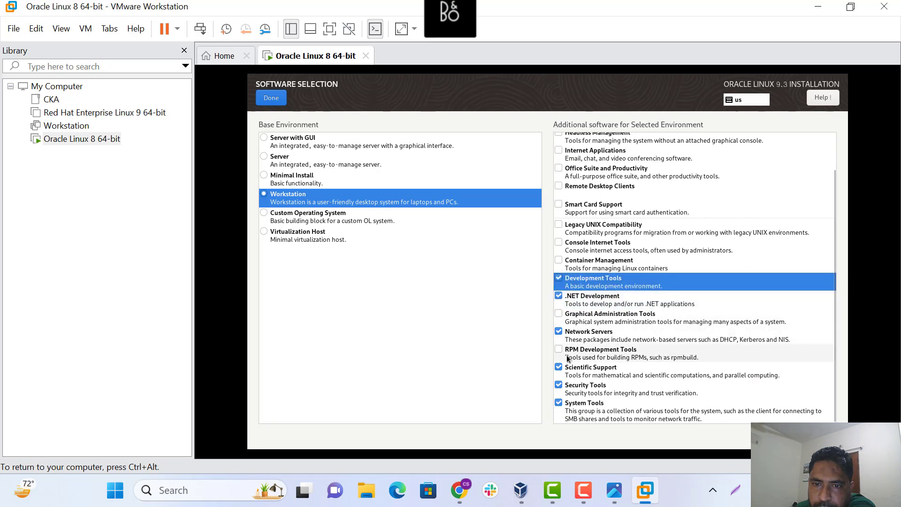
pyautogui.click(560, 351)
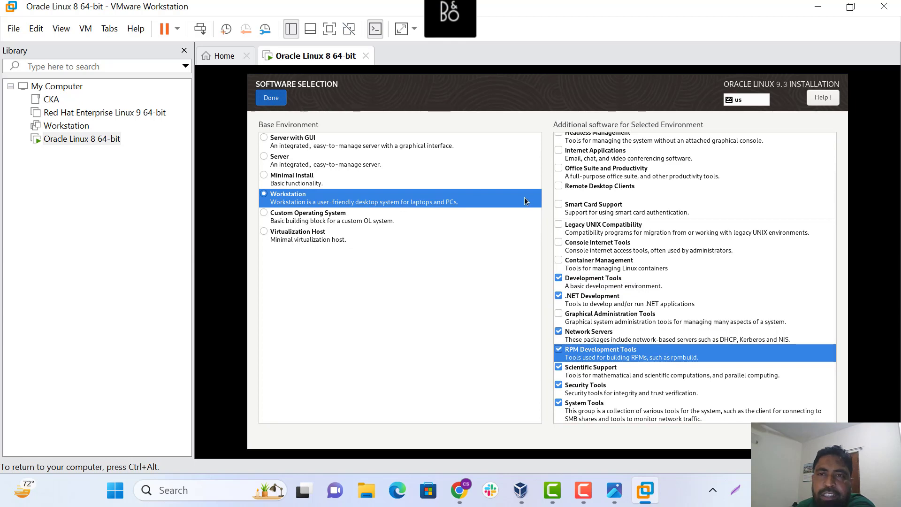
pyautogui.click(270, 98)
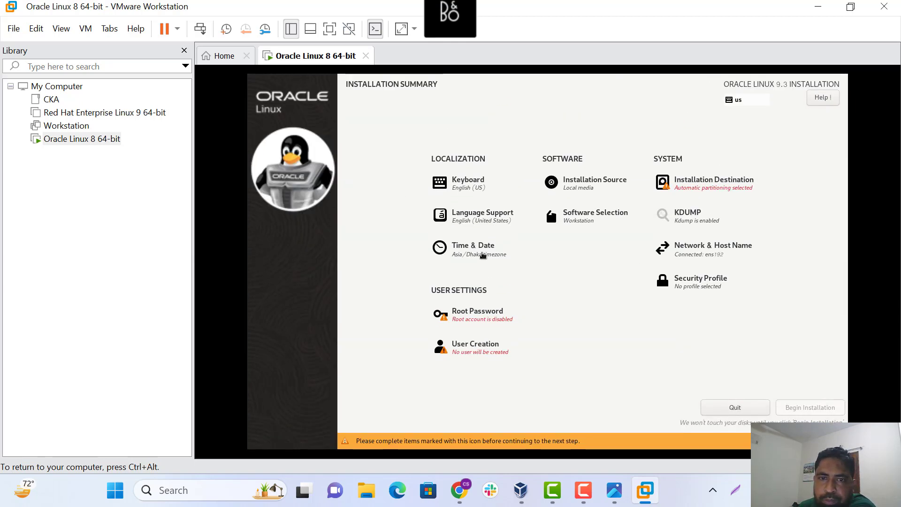
# Keep the timezone at Asia/Dhaka in Time & Date
pyautogui.click(483, 255)
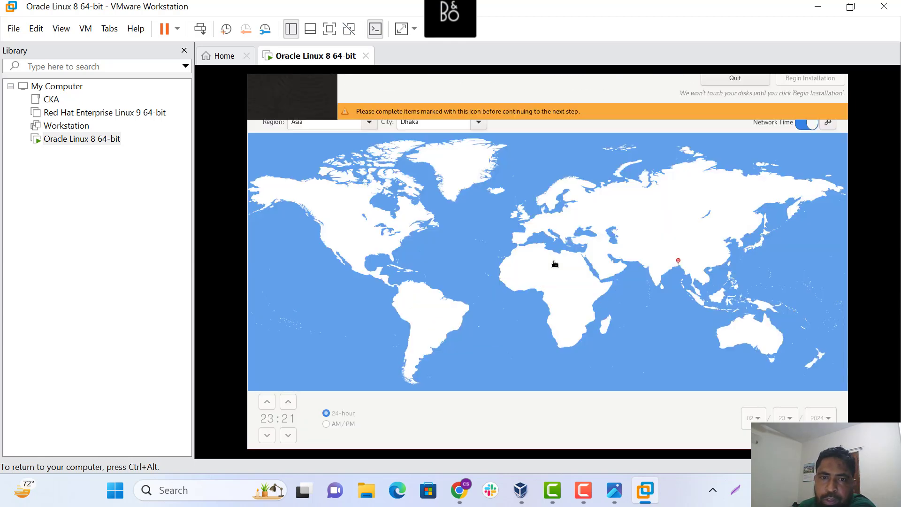
pyautogui.click(370, 123)
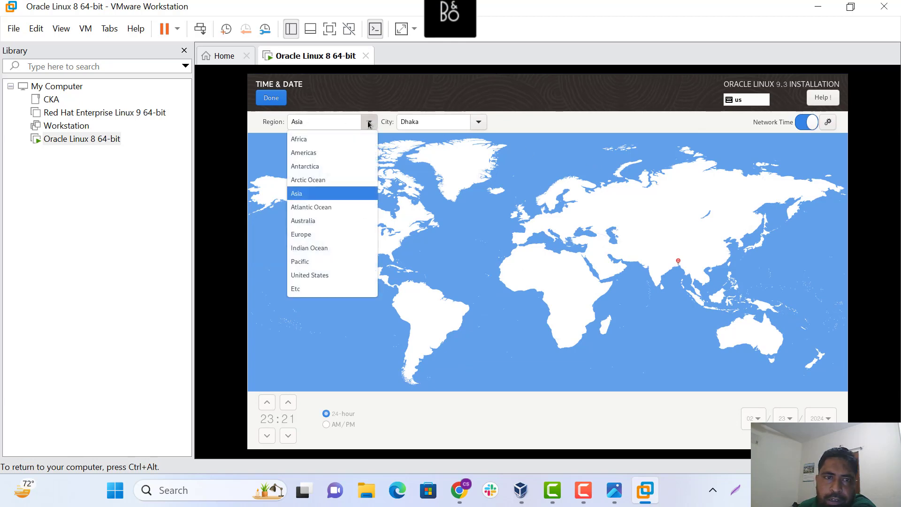
pyautogui.click(682, 268)
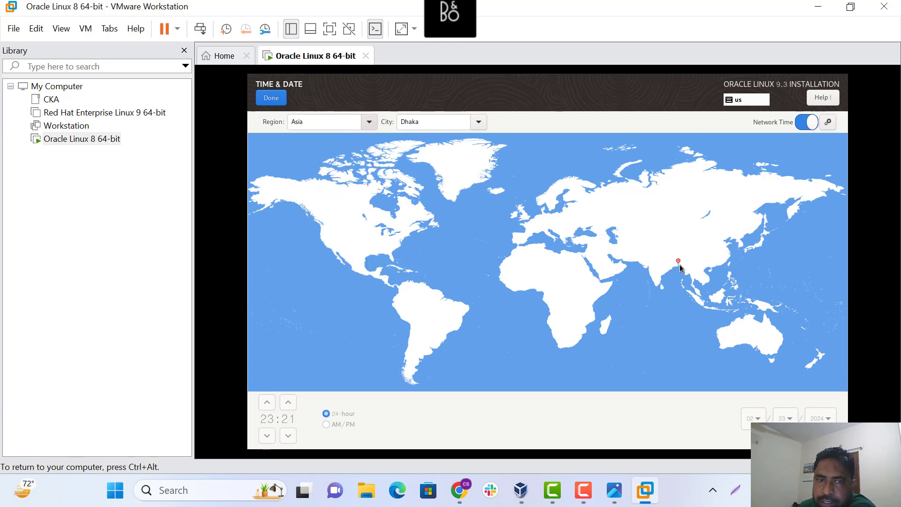
pyautogui.click(269, 100)
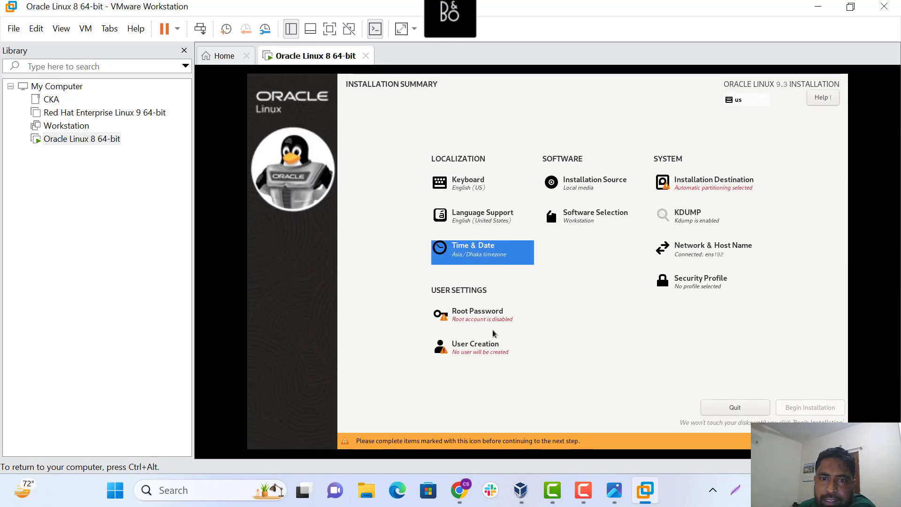
# Set and confirm a short root password, accepting it despite the weak-password warning
pyautogui.click(481, 318)
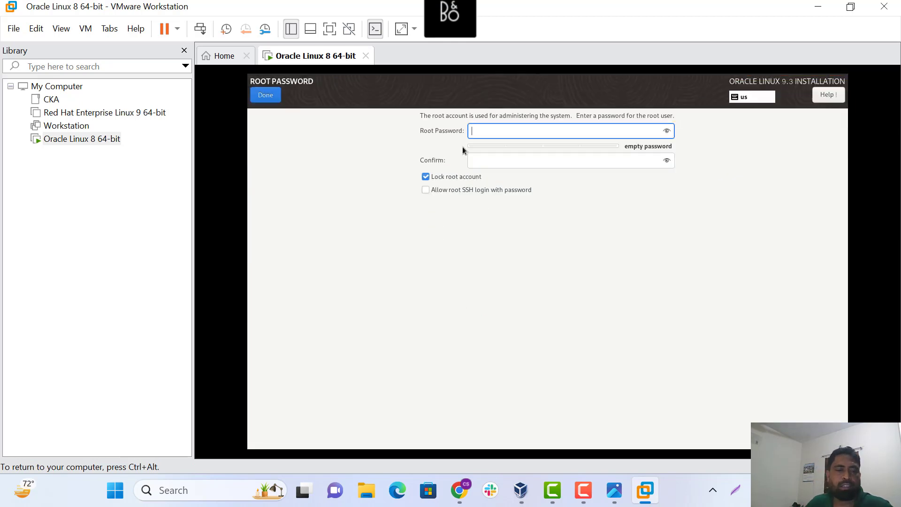
pyautogui.write('r')
pyautogui.press('BackSpace')
pyautogui.write('•••••')
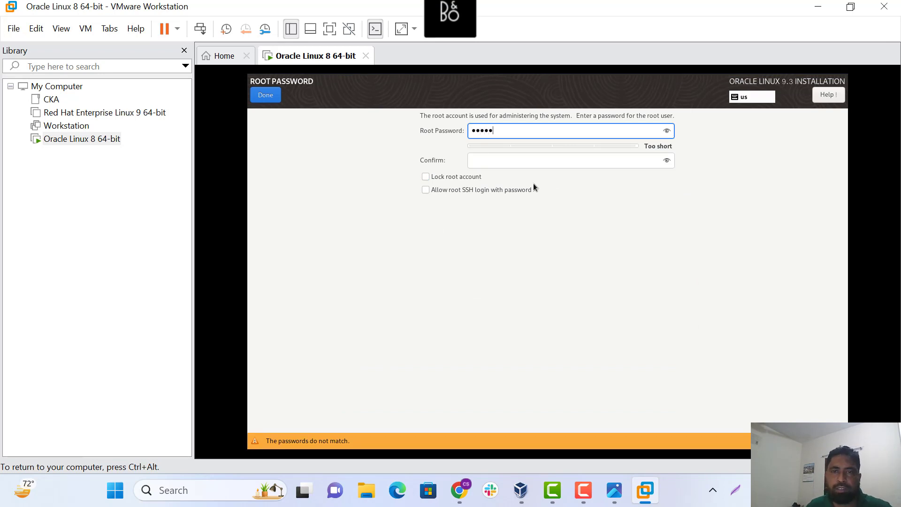
pyautogui.click(484, 156)
pyautogui.write('•••')
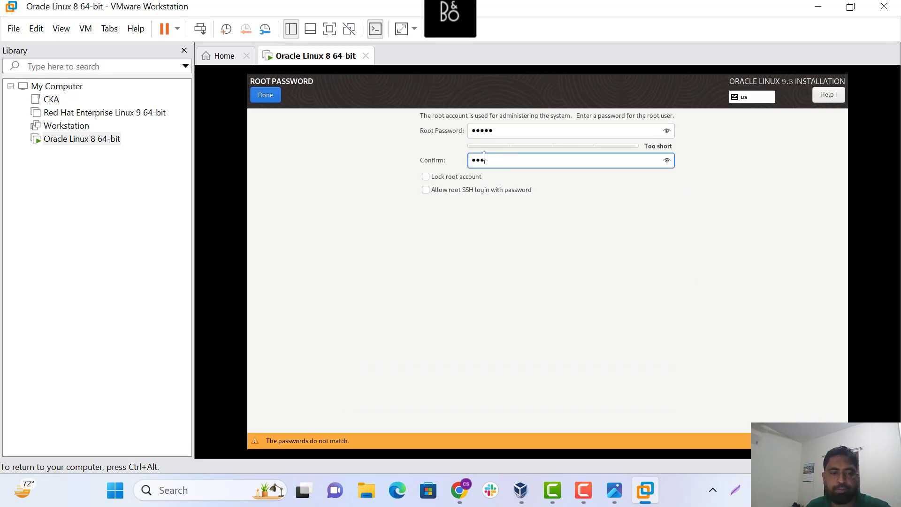
pyautogui.write('••')
pyautogui.click(269, 97)
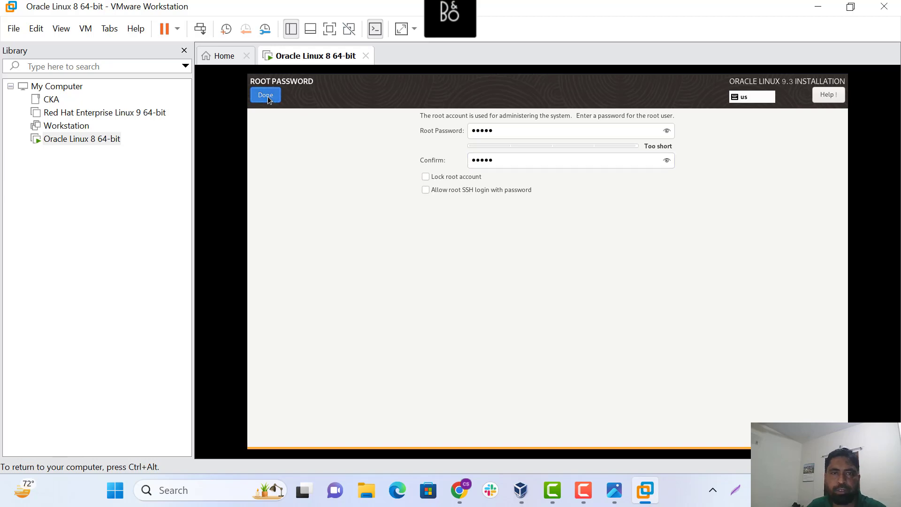
pyautogui.click(268, 97)
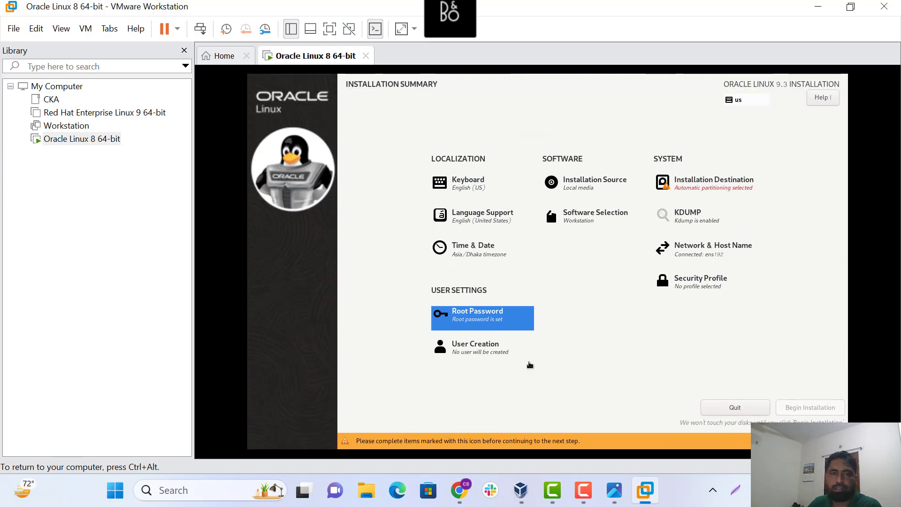
# Create a local user with a name and short password, accepting it past the weak-password warning
pyautogui.click(480, 346)
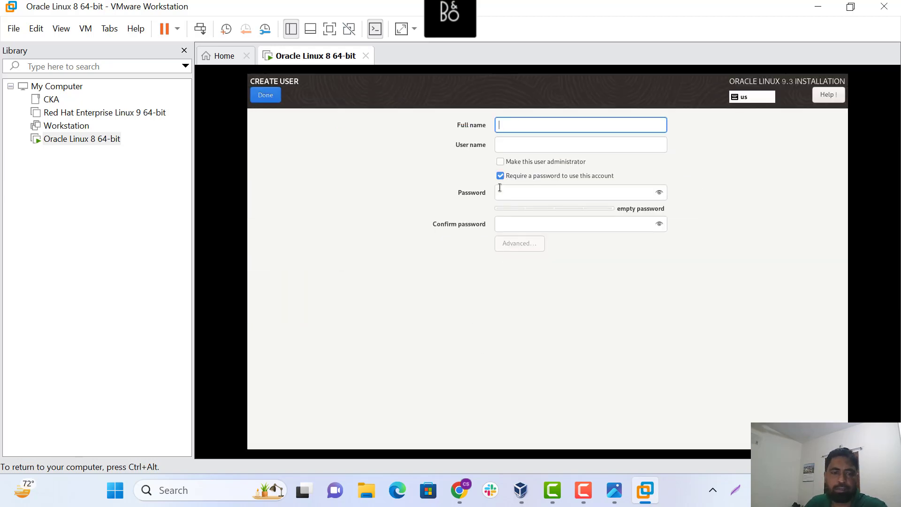
pyautogui.write('soc')
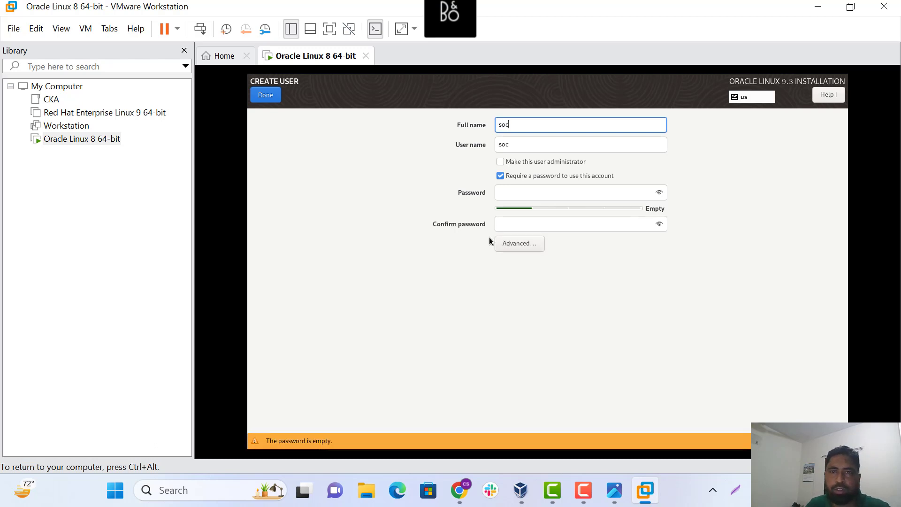
pyautogui.click(512, 194)
pyautogui.write('so')
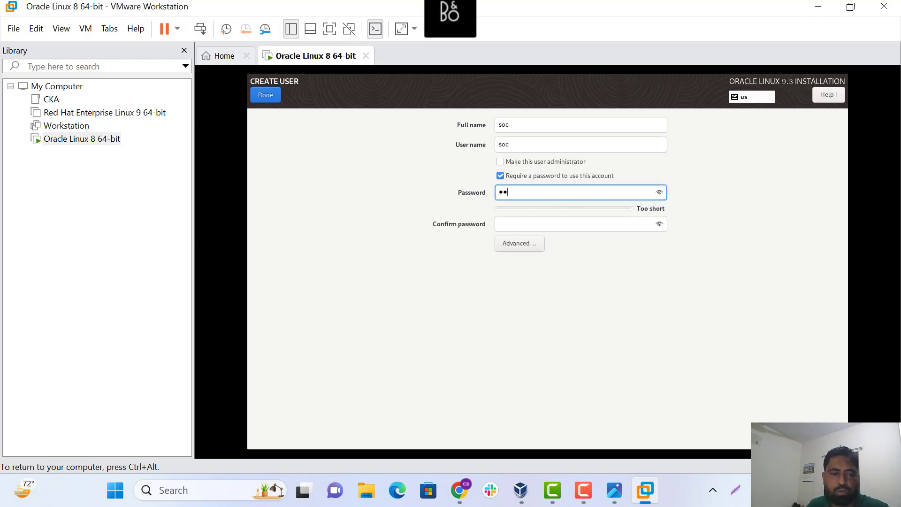
pyautogui.click(512, 224)
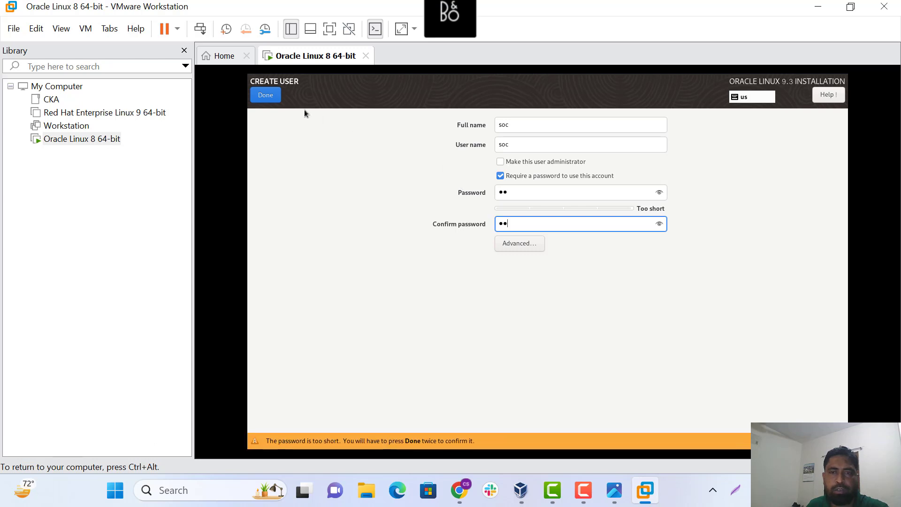
pyautogui.click(263, 95)
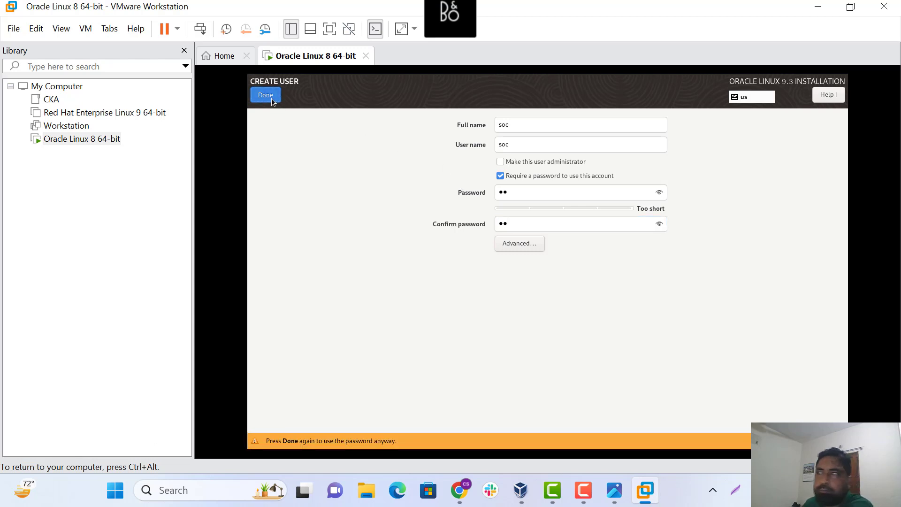
pyautogui.hotkey('ctrl', 'alt')
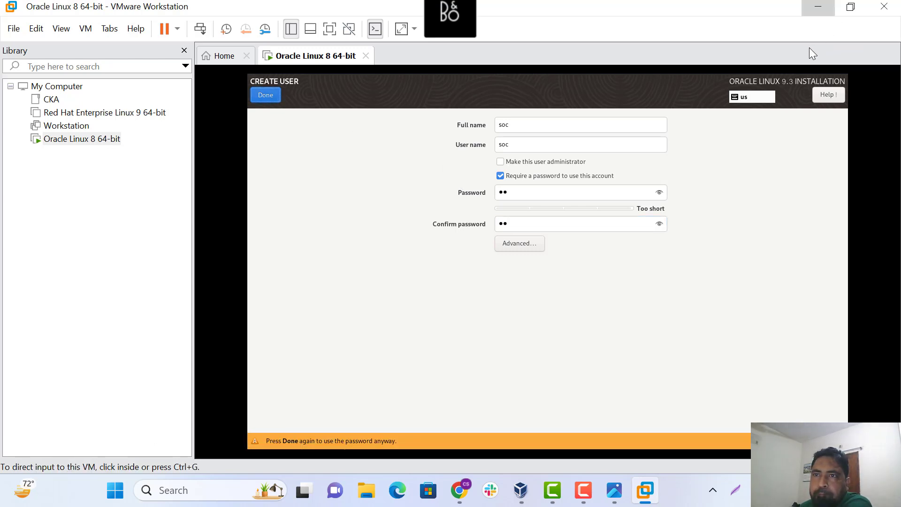
pyautogui.click(266, 96)
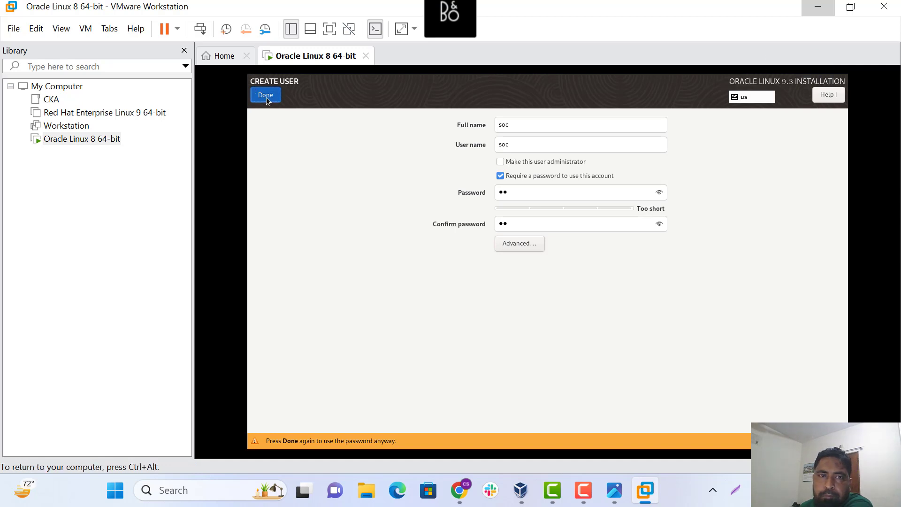
pyautogui.click(266, 97)
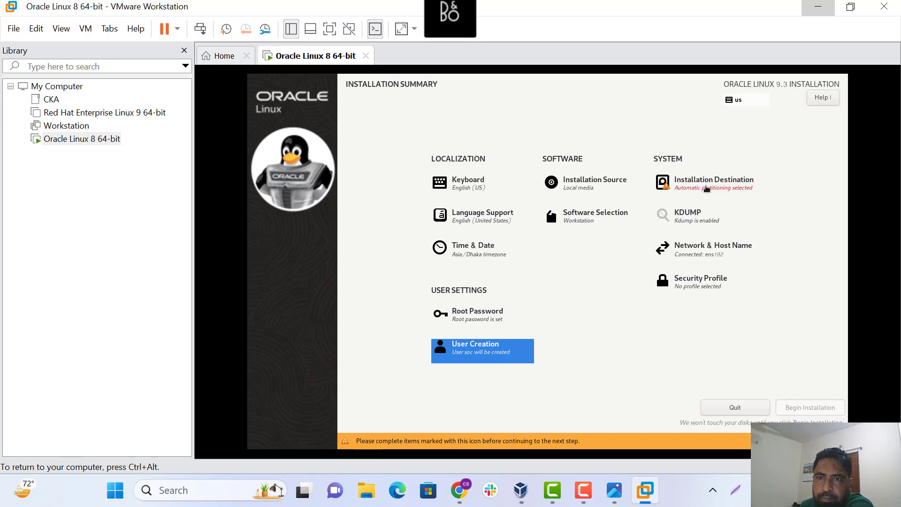
# Toggle the NVMe disk and switch storage between Custom and Automatic, then leave Installation Destination
pyautogui.click(714, 190)
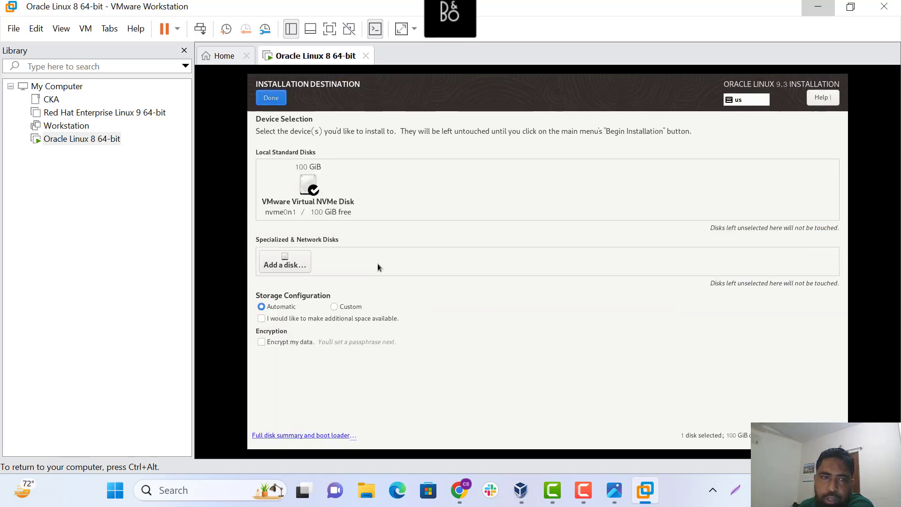
pyautogui.click(314, 196)
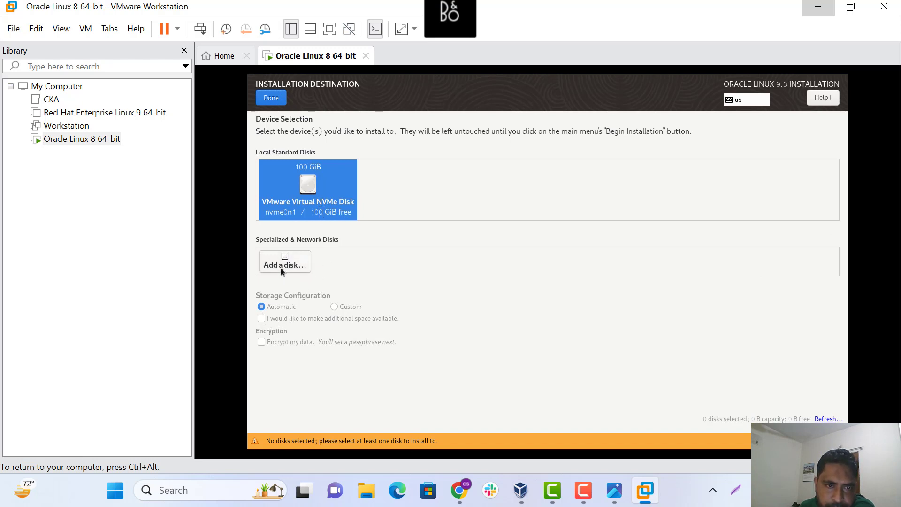
pyautogui.click(307, 189)
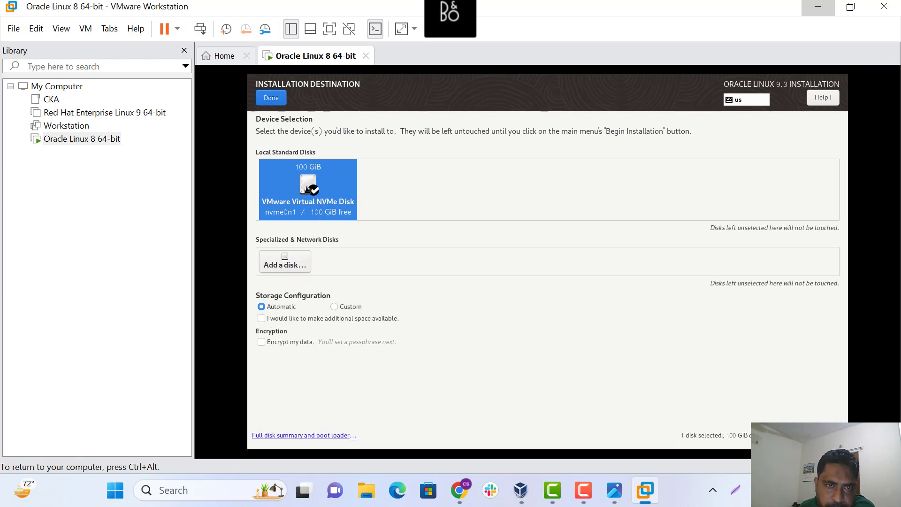
pyautogui.click(335, 306)
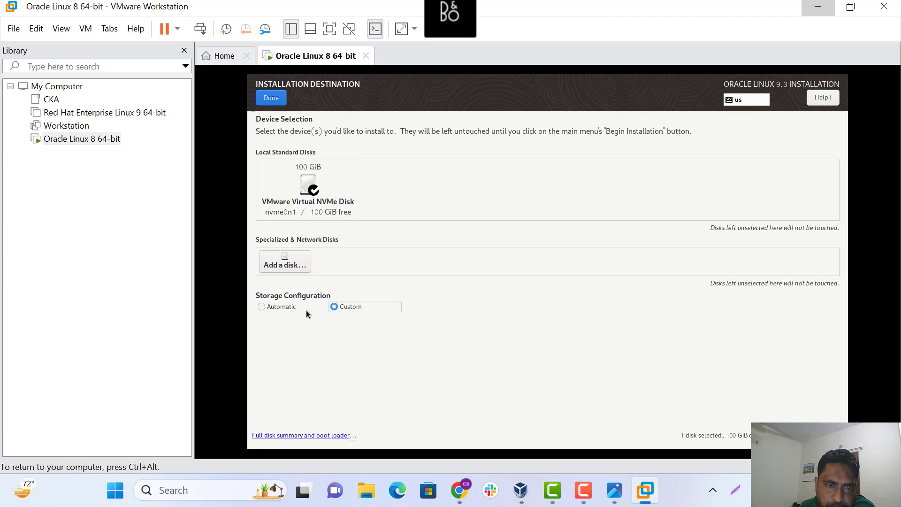
pyautogui.click(274, 308)
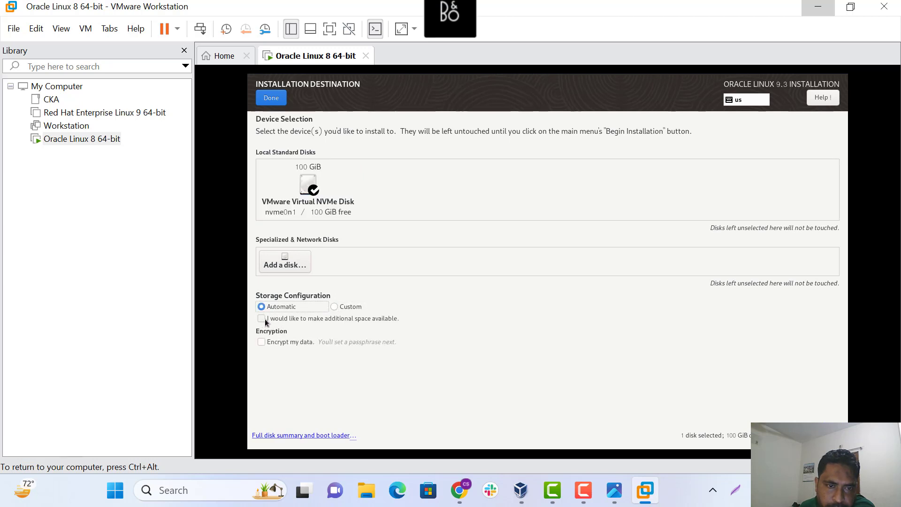
pyautogui.click(264, 319)
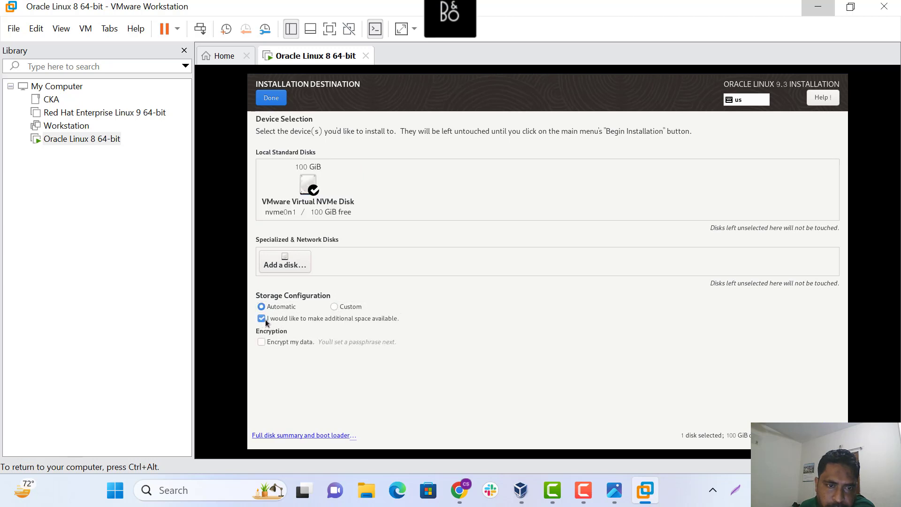
pyautogui.click(312, 204)
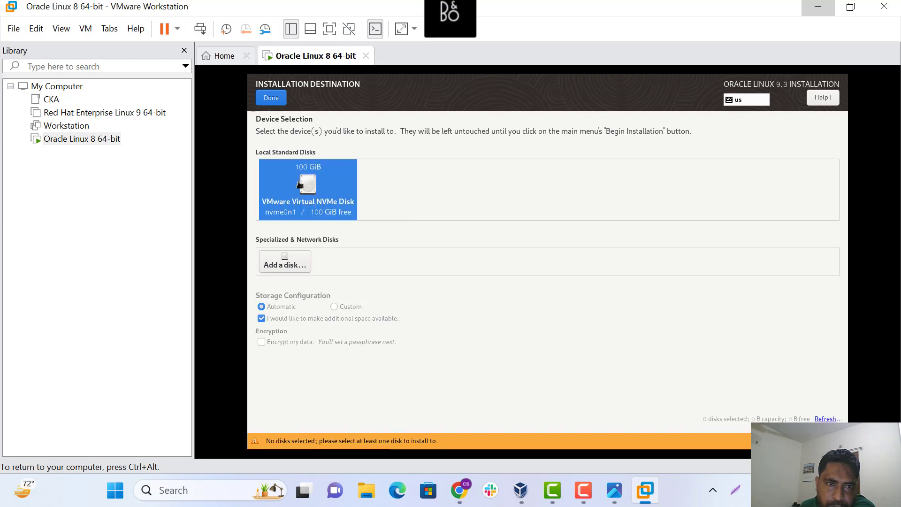
pyautogui.click(271, 98)
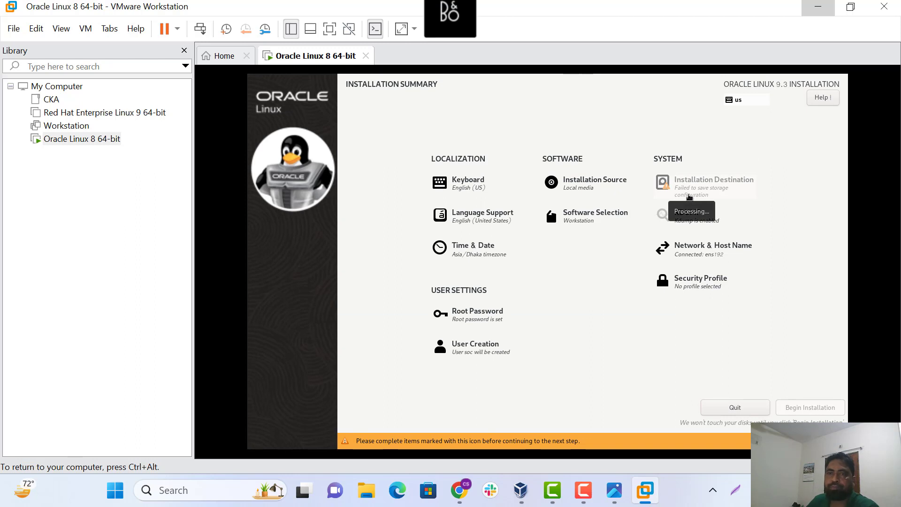
# Reselect the NVMe disk with Custom storage, deselect it, and return to the summary
pyautogui.click(692, 193)
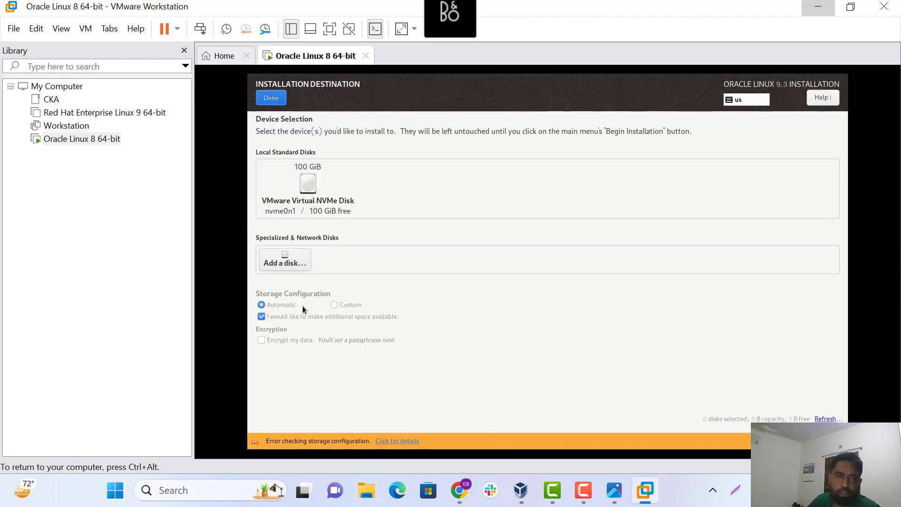
pyautogui.click(298, 193)
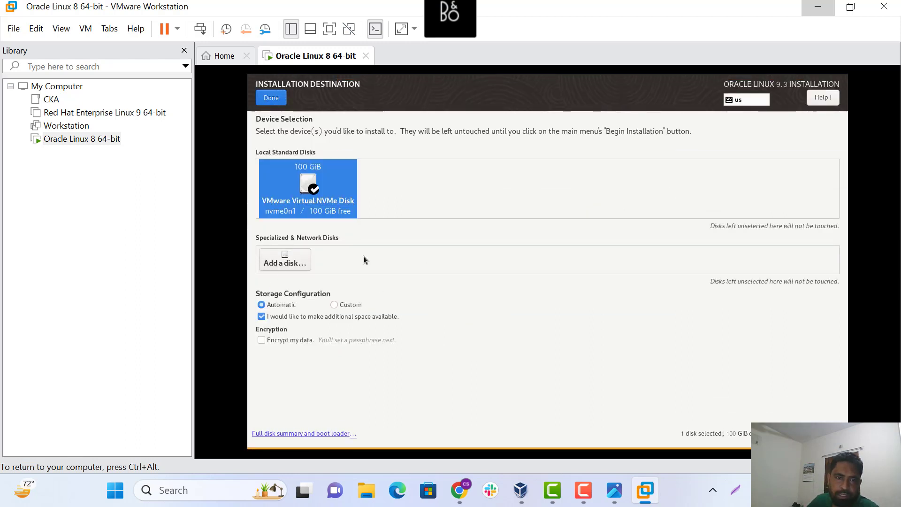
pyautogui.click(340, 304)
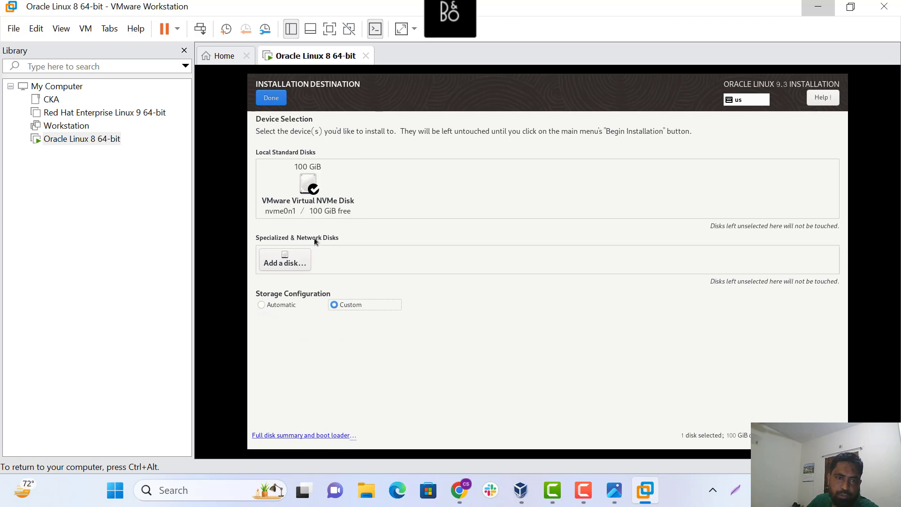
pyautogui.click(300, 173)
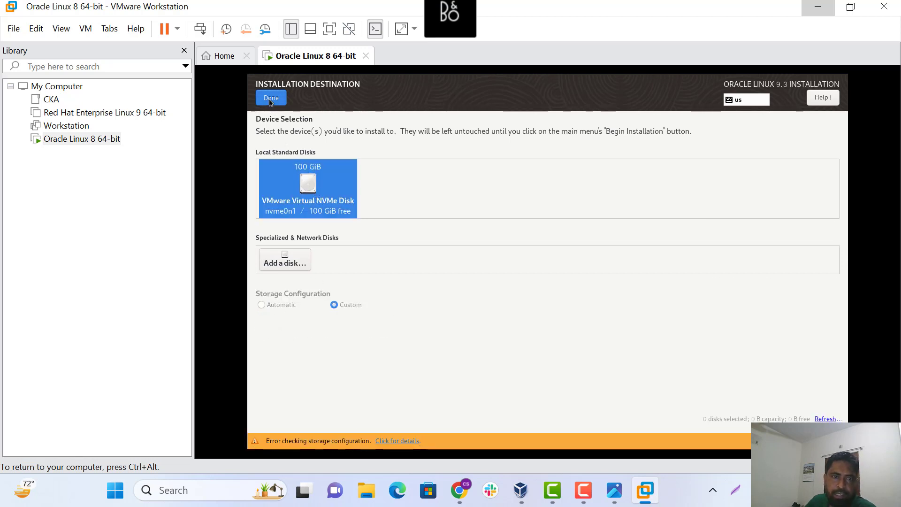
pyautogui.click(270, 98)
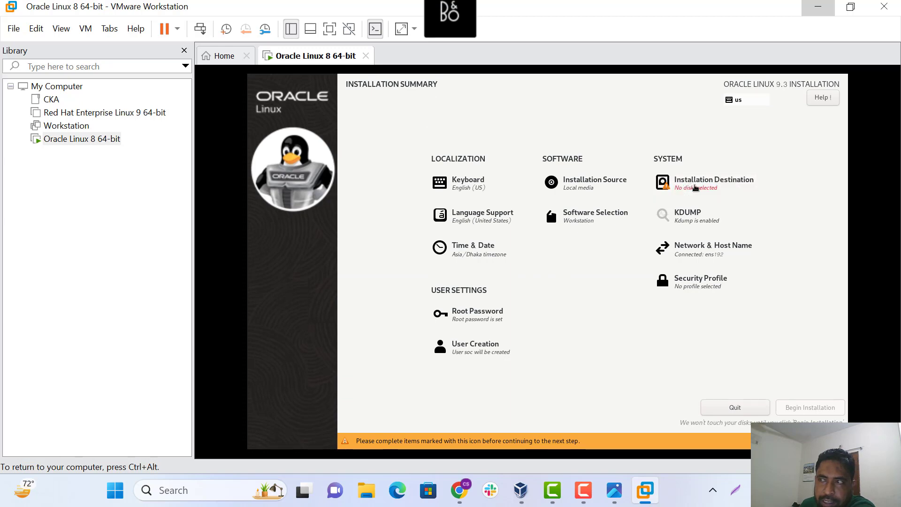
pyautogui.click(696, 187)
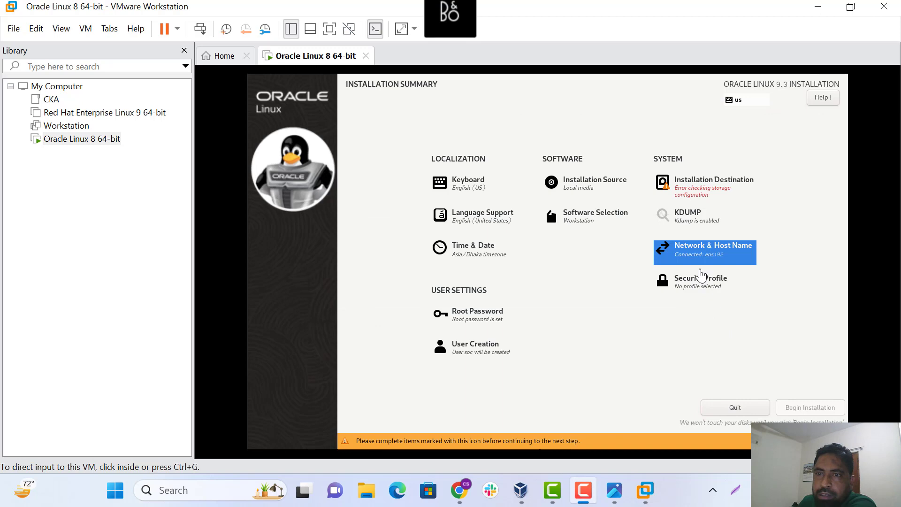
pyautogui.click(695, 254)
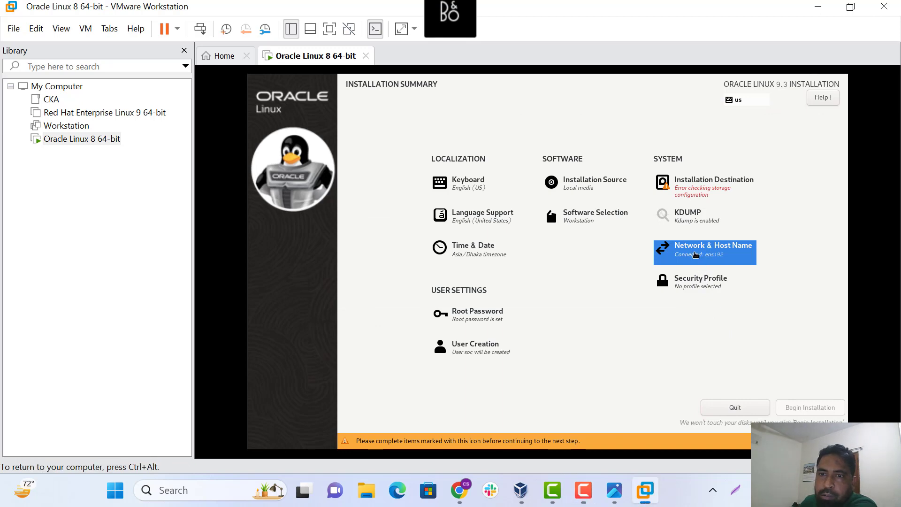
# Set and apply the host name orcal
pyautogui.click(695, 254)
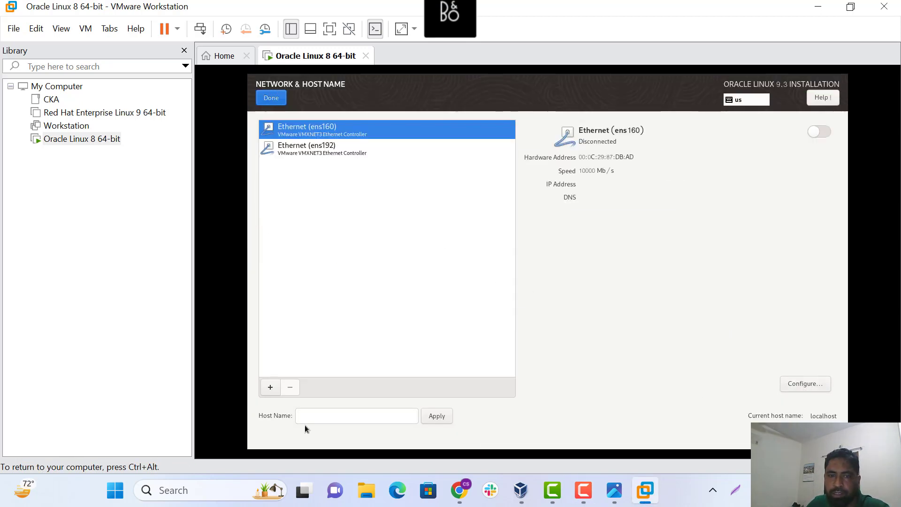
pyautogui.click(314, 415)
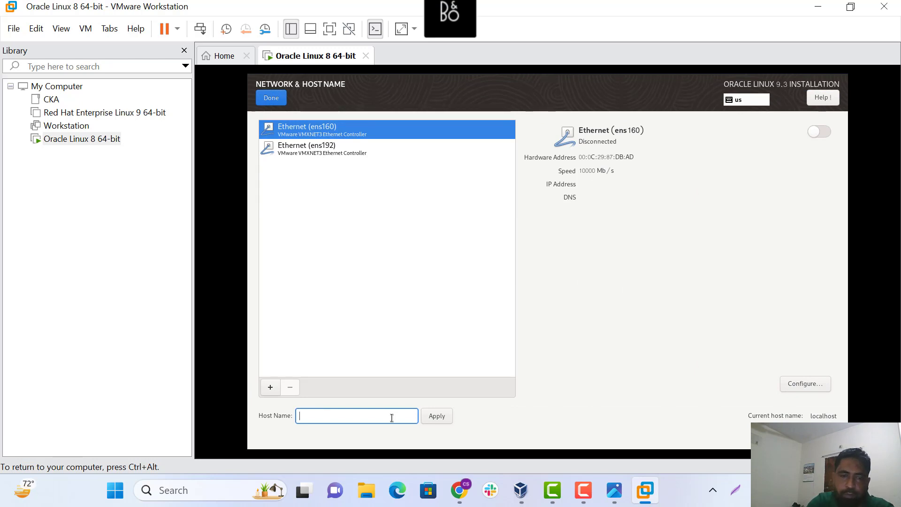
pyautogui.write('or')
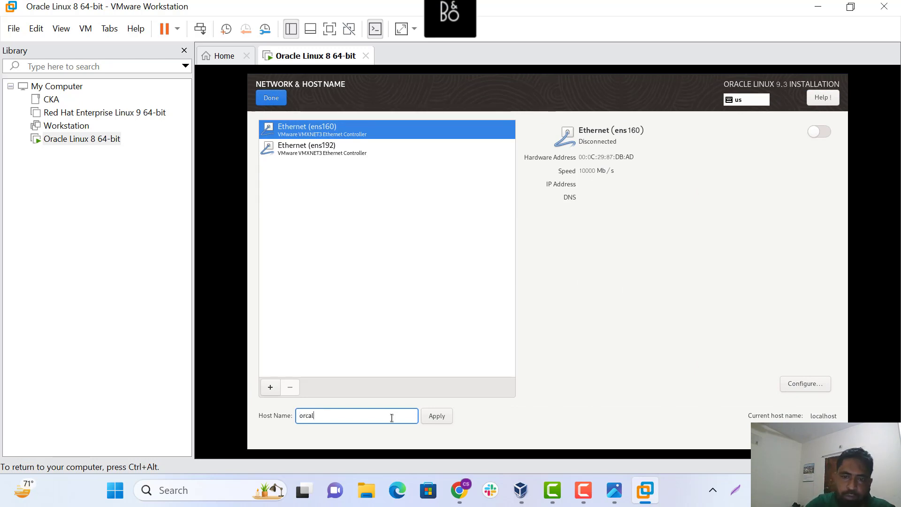
pyautogui.write('cal')
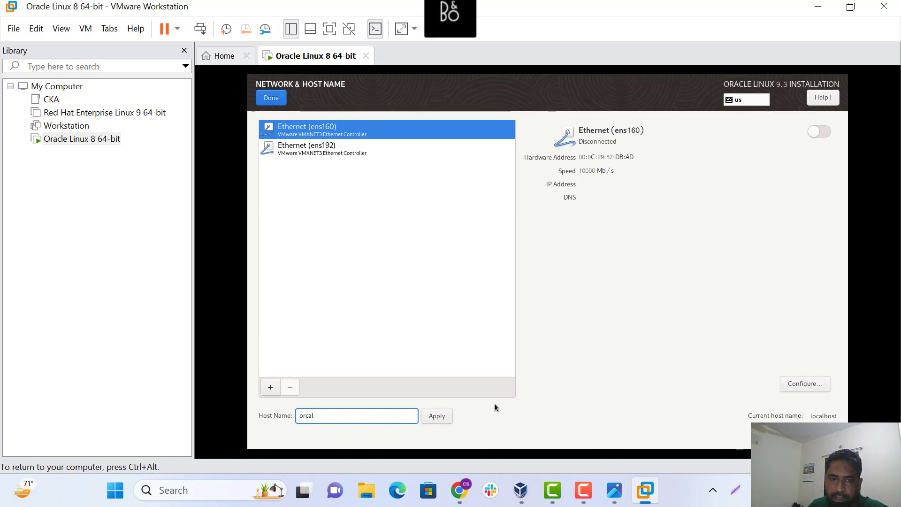
pyautogui.click(435, 416)
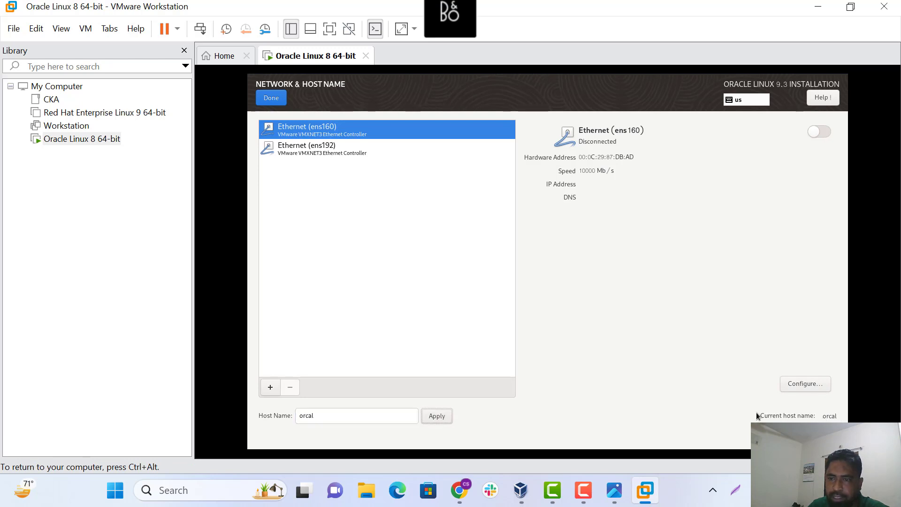
# Keep ens160's IPv4 on Automatic (DHCP), set IPv6 to Disabled, and save
pyautogui.click(803, 380)
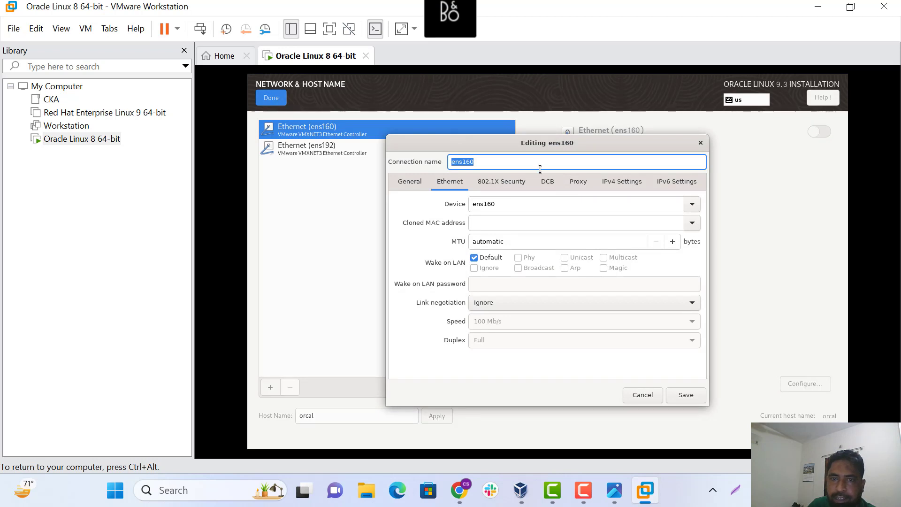
pyautogui.click(624, 185)
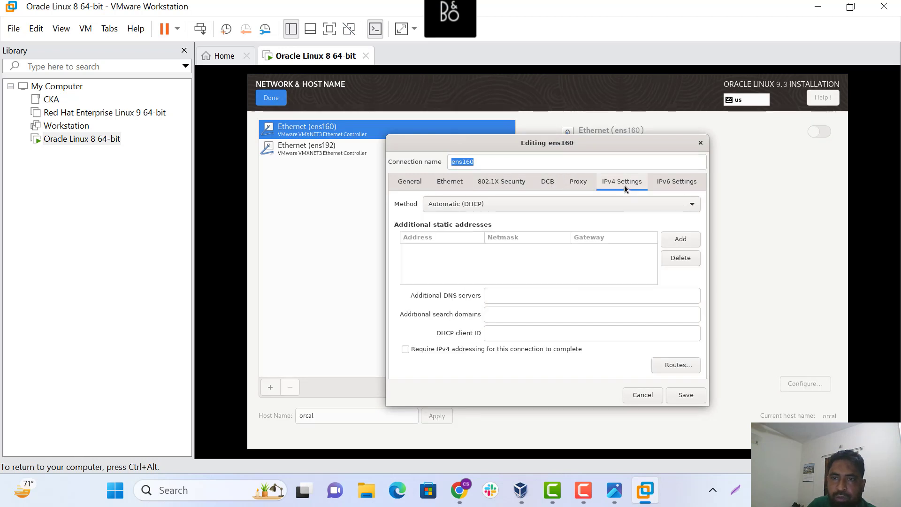
pyautogui.click(474, 206)
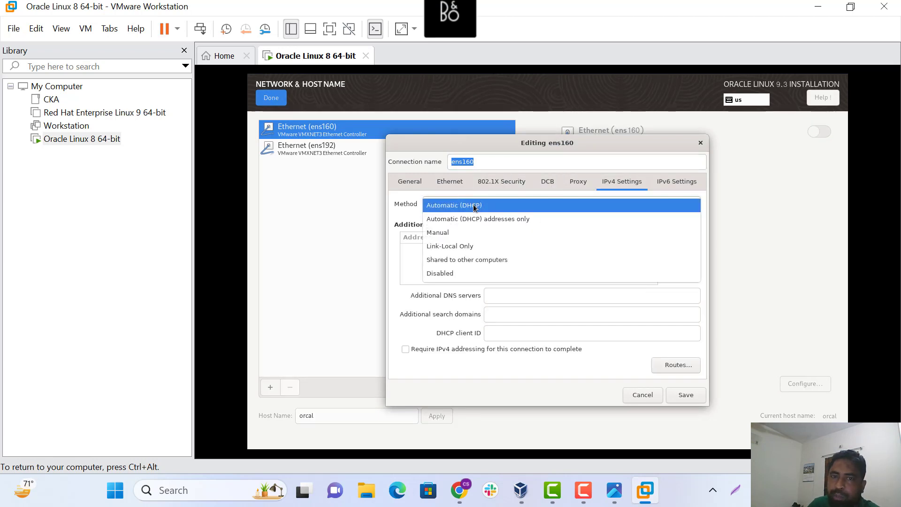
pyautogui.click(473, 205)
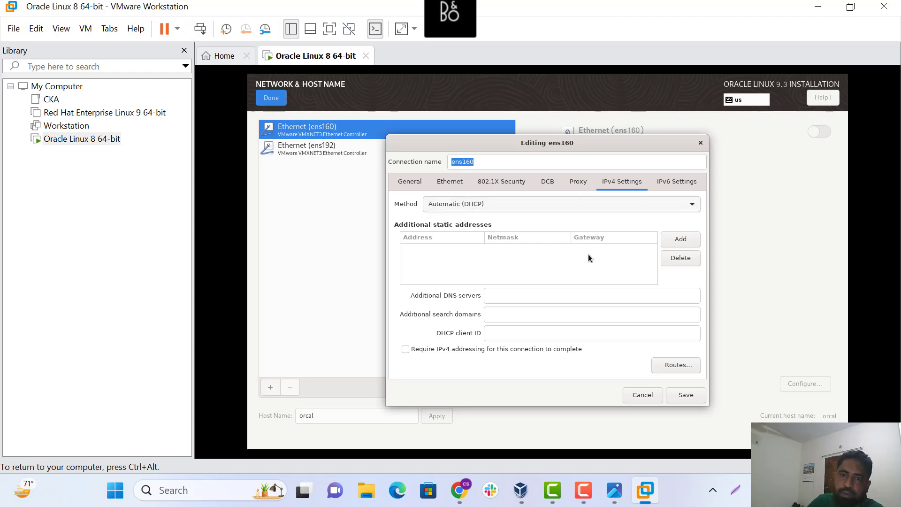
pyautogui.click(669, 184)
pyautogui.click(500, 204)
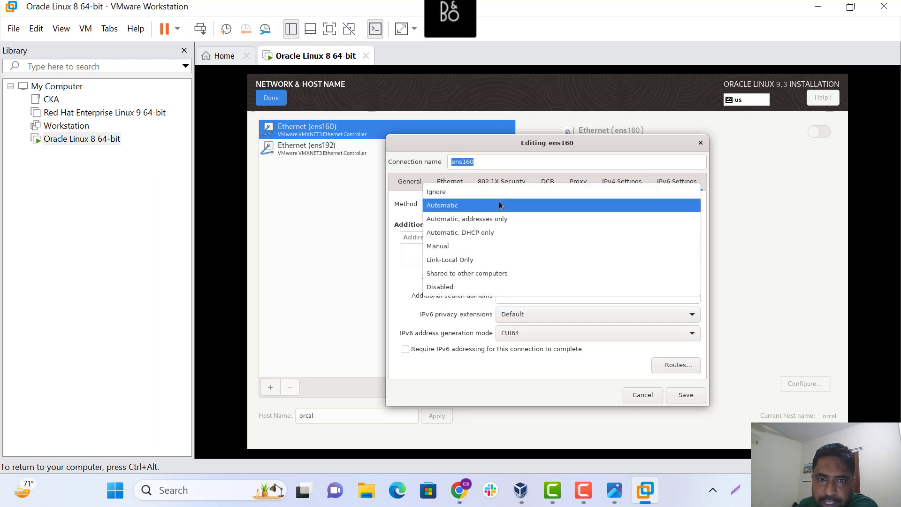
pyautogui.click(454, 289)
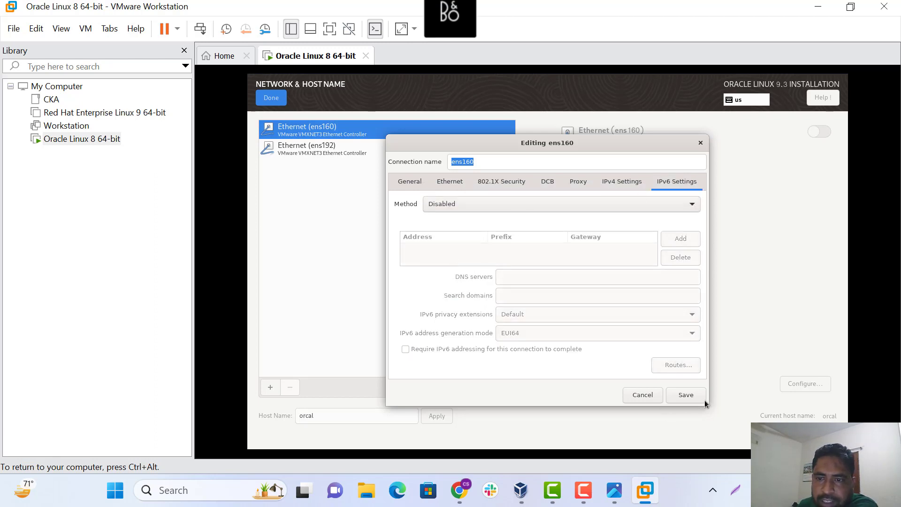
pyautogui.click(687, 395)
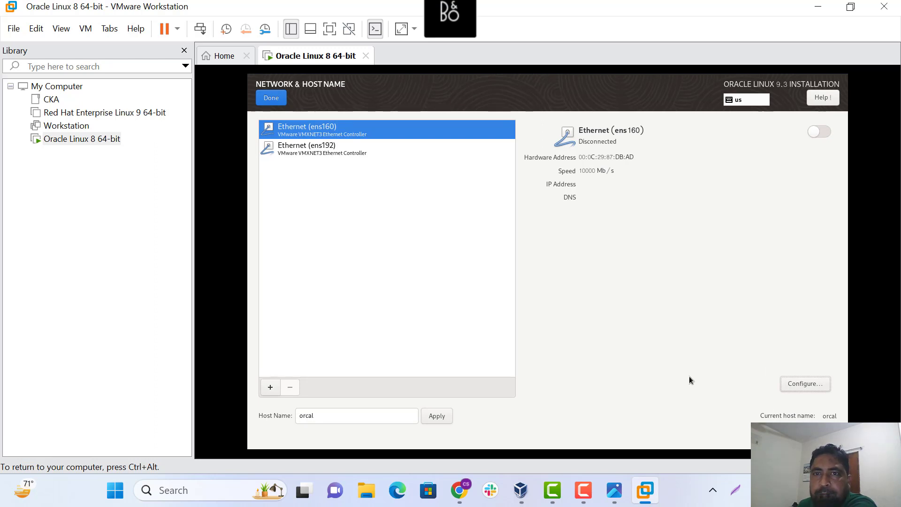
# Select the 100 GiB disk with Custom storage and proceed to Manual Partitioning
pyautogui.click(269, 98)
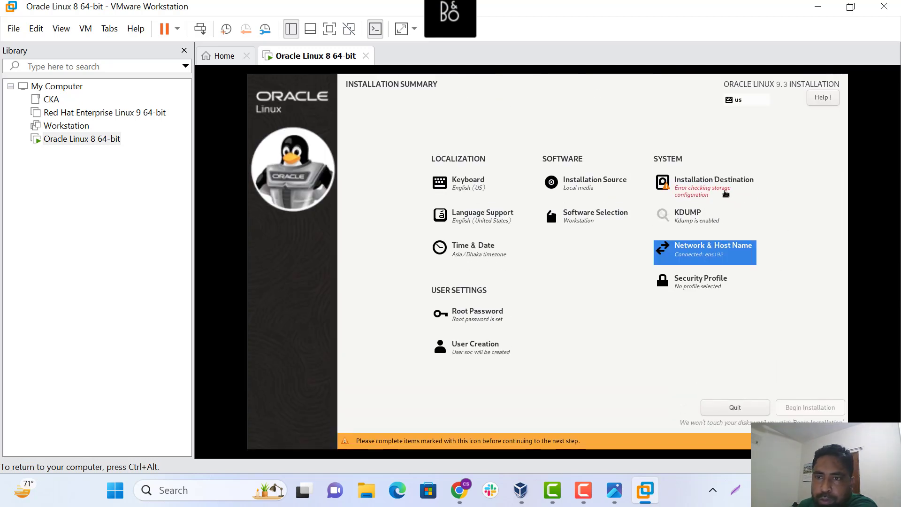
pyautogui.click(710, 189)
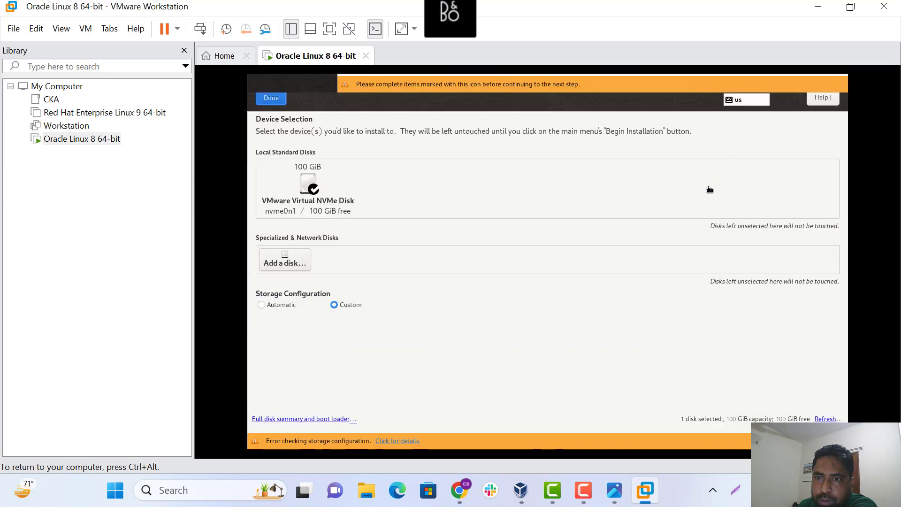
pyautogui.click(314, 188)
pyautogui.click(272, 98)
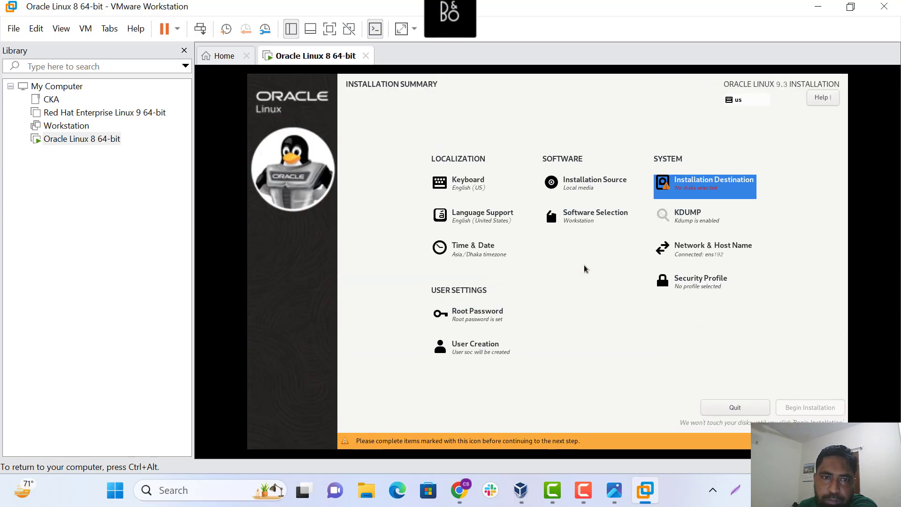
pyautogui.click(711, 188)
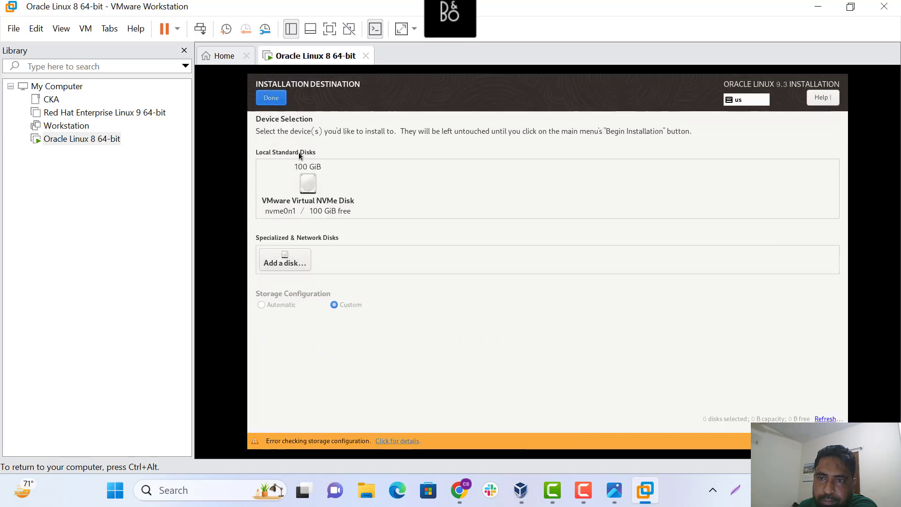
pyautogui.click(271, 97)
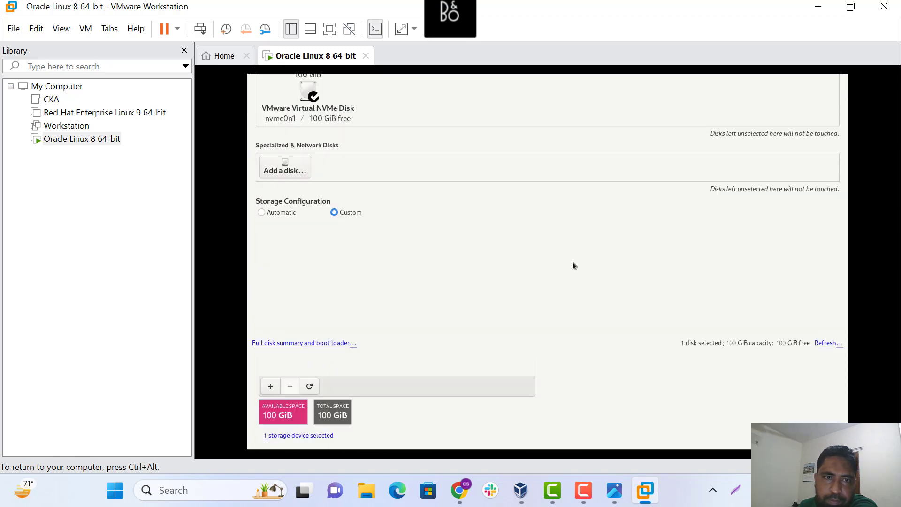
# Set the partitioning scheme to Standard Partition and begin adding a mount point
pyautogui.click(334, 185)
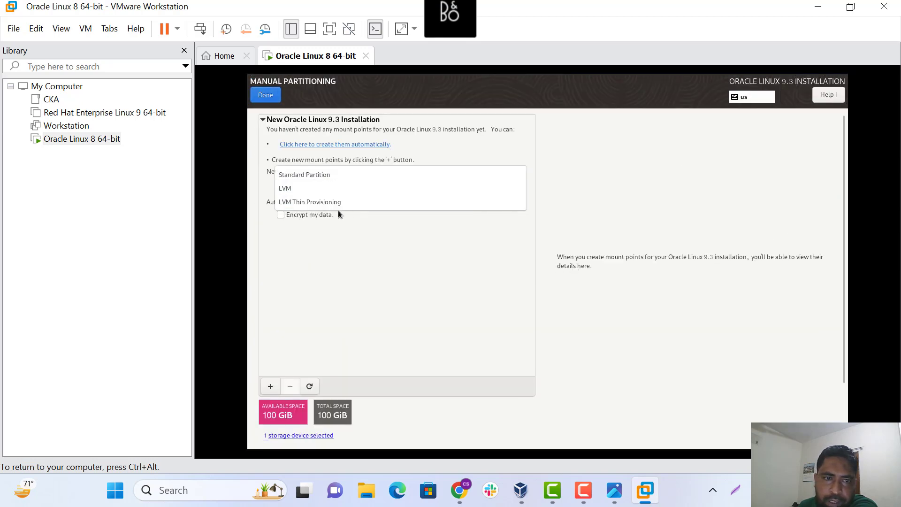
pyautogui.click(350, 175)
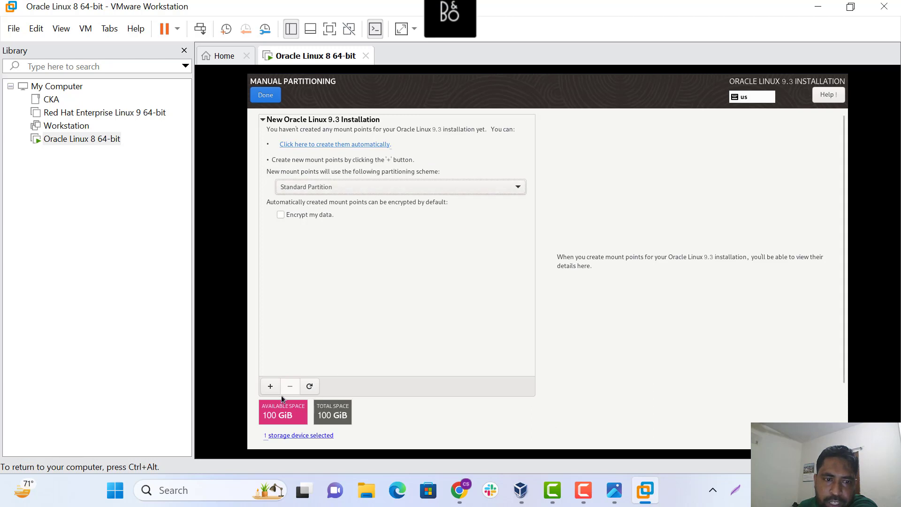
pyautogui.click(270, 387)
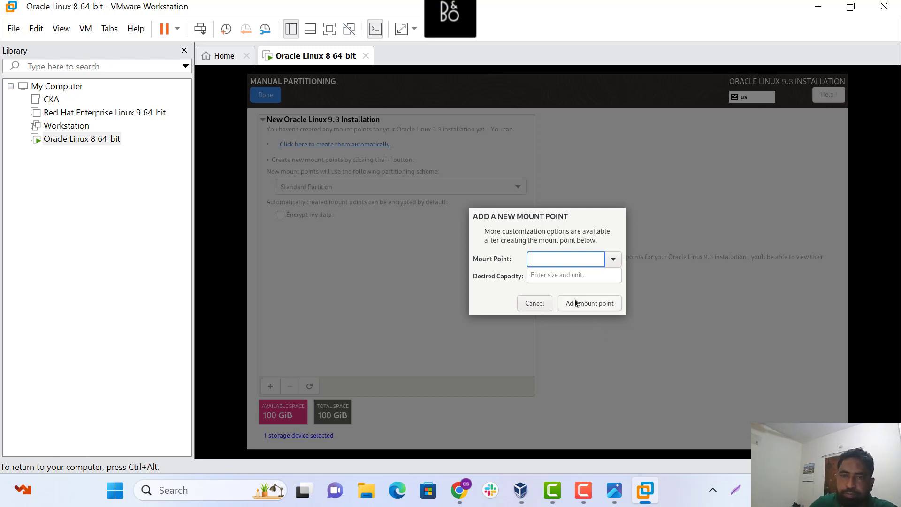
# Add a root (/) mount point with 10GB capacity
pyautogui.click(612, 259)
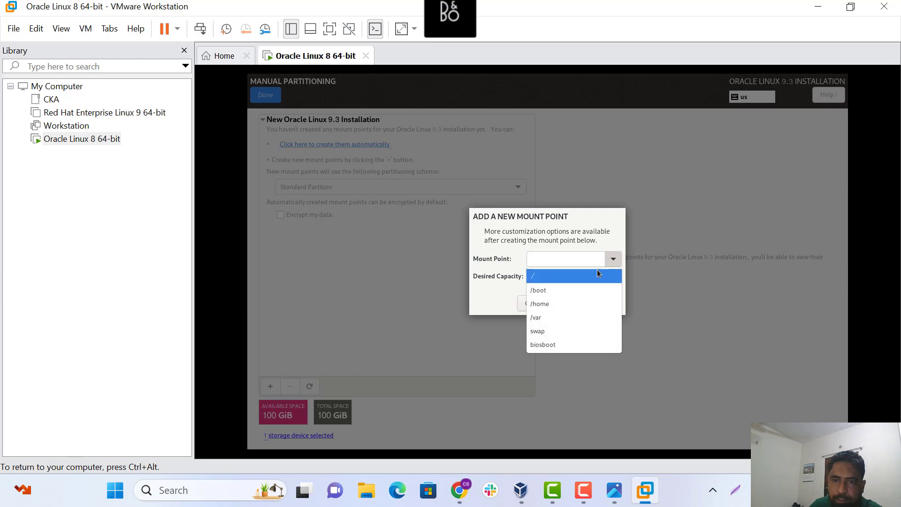
pyautogui.click(540, 277)
pyautogui.click(546, 275)
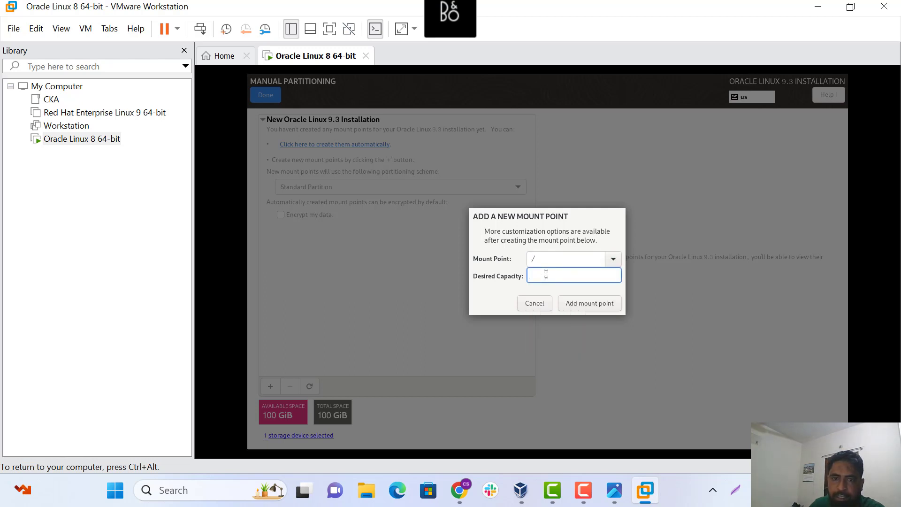
pyautogui.write('1')
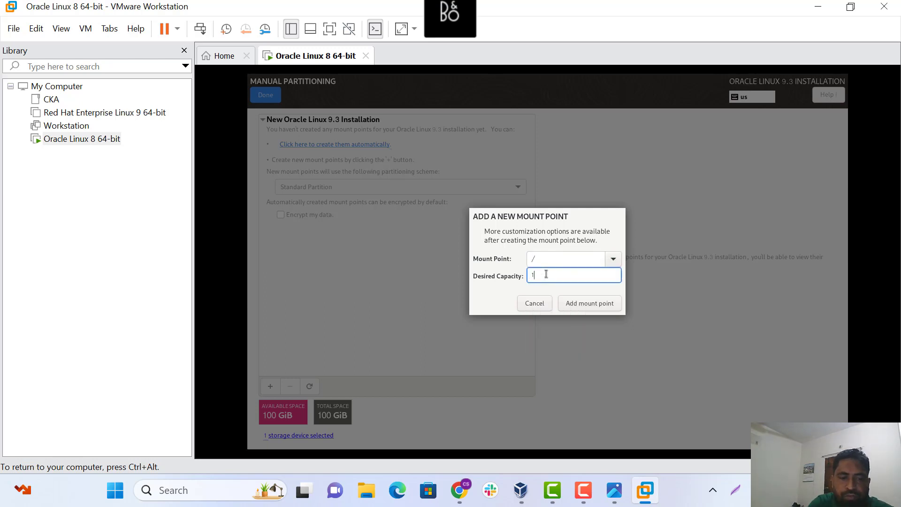
pyautogui.write('0GB')
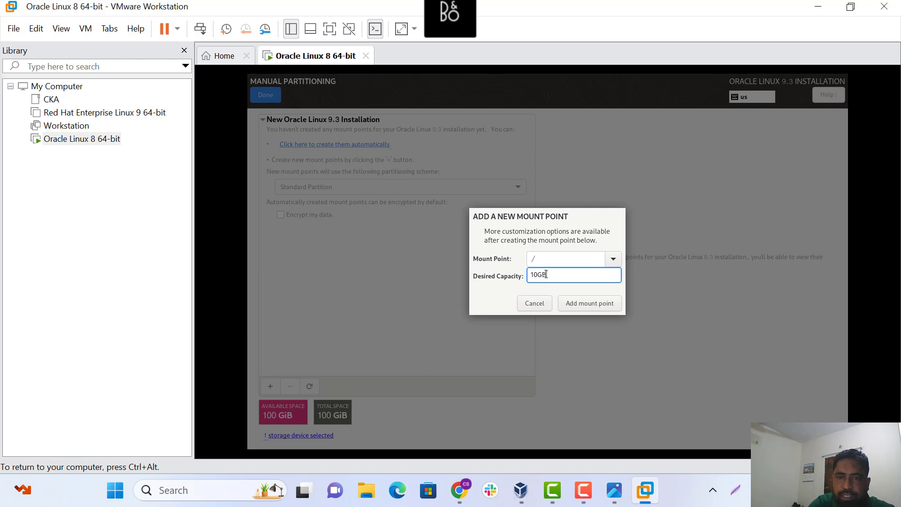
pyautogui.click(576, 302)
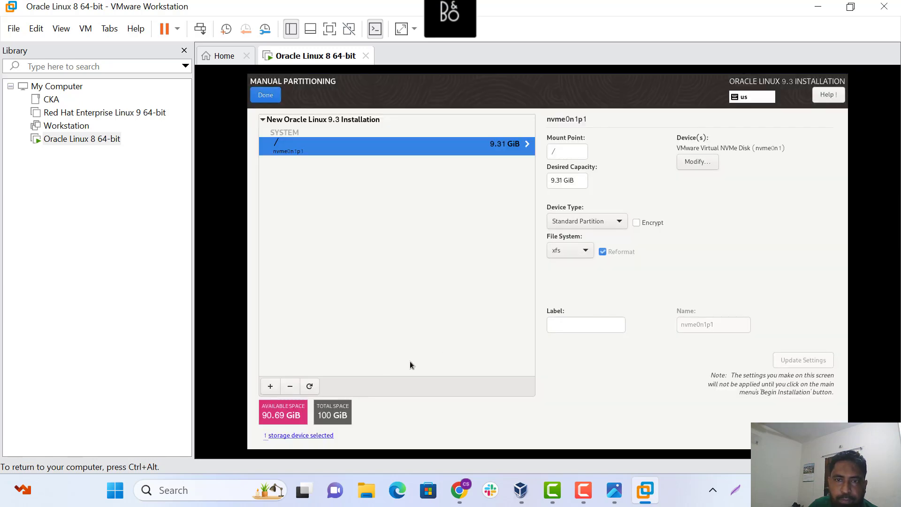
# Add a swap mount point with 5G capacity
pyautogui.click(270, 389)
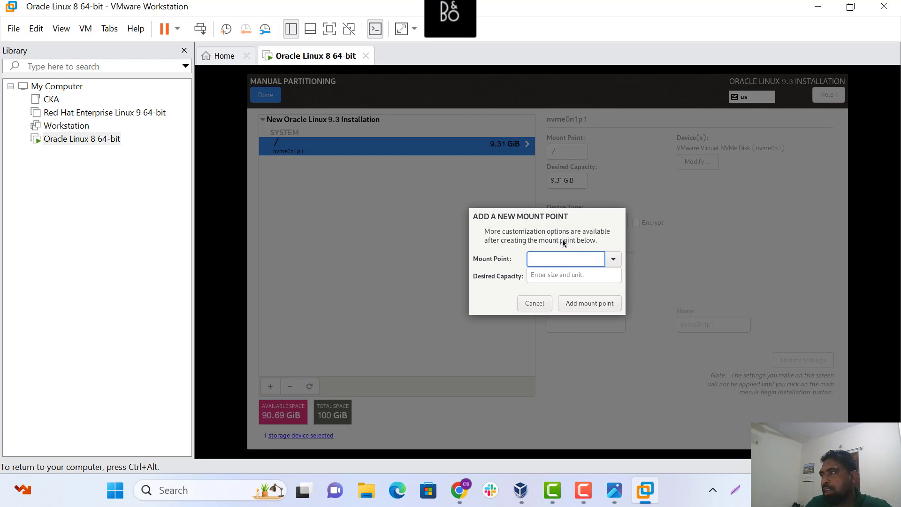
pyautogui.click(613, 259)
pyautogui.click(541, 318)
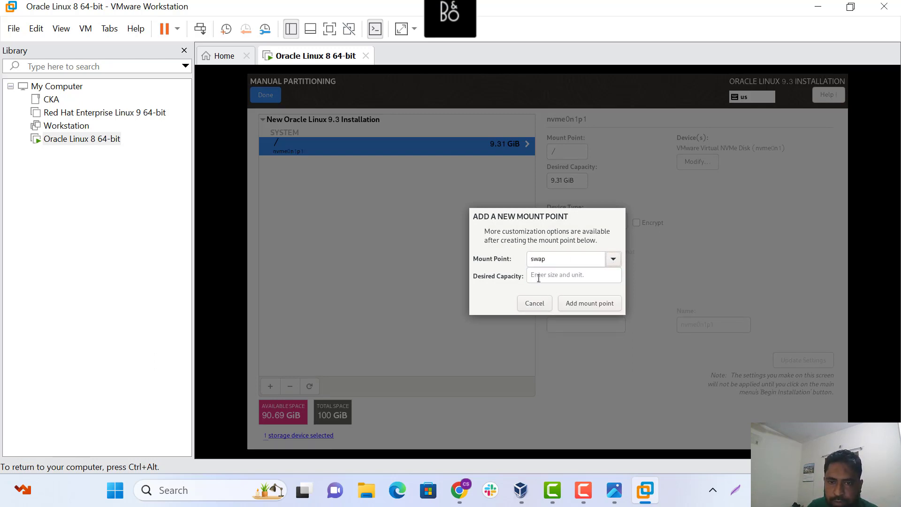
pyautogui.click(540, 276)
pyautogui.write('5')
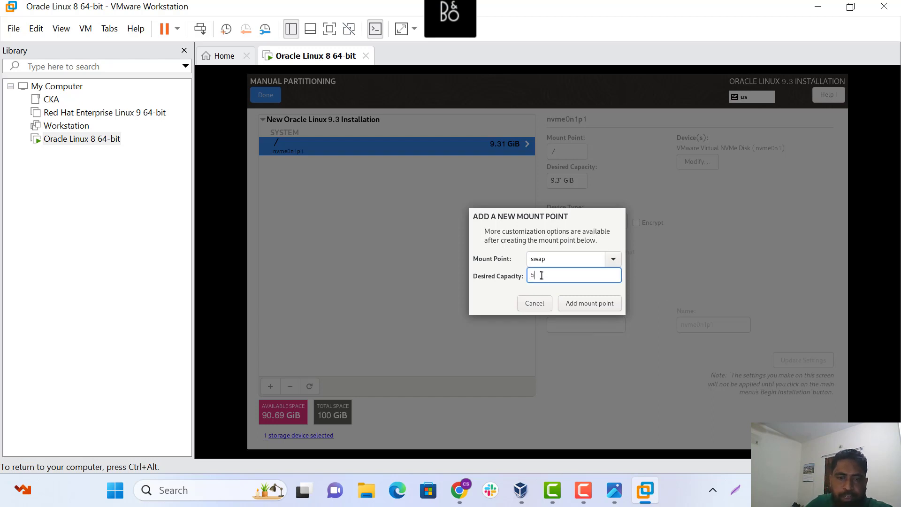
pyautogui.write('GB')
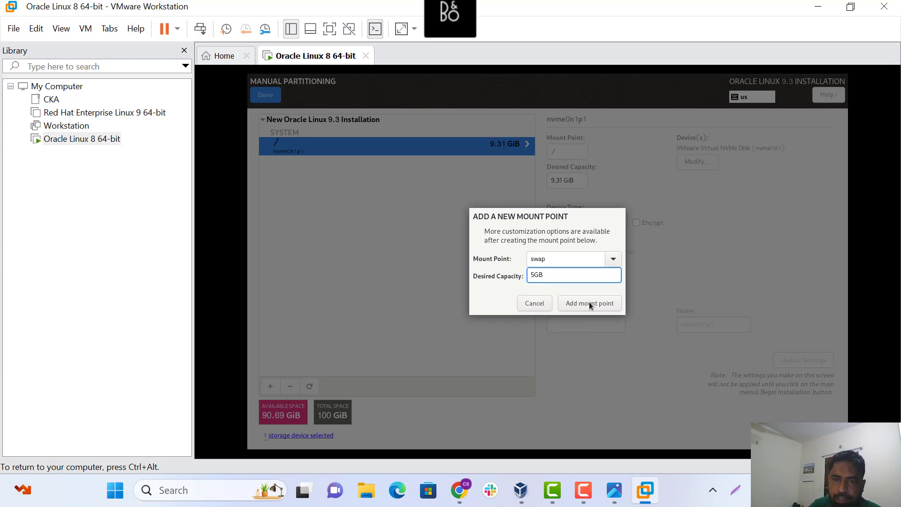
pyautogui.click(589, 303)
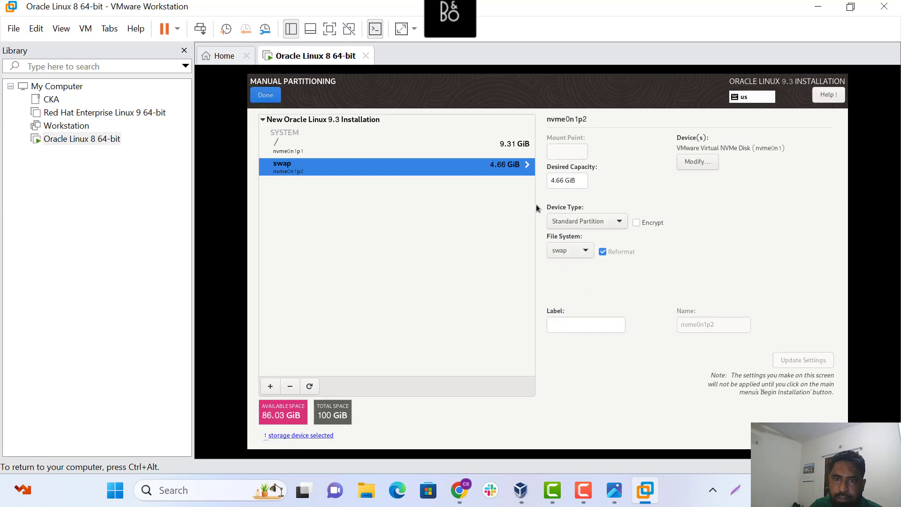
# Add a 10GB /boot mount point, after typing and clearing a custom /tmp entry
pyautogui.click(271, 386)
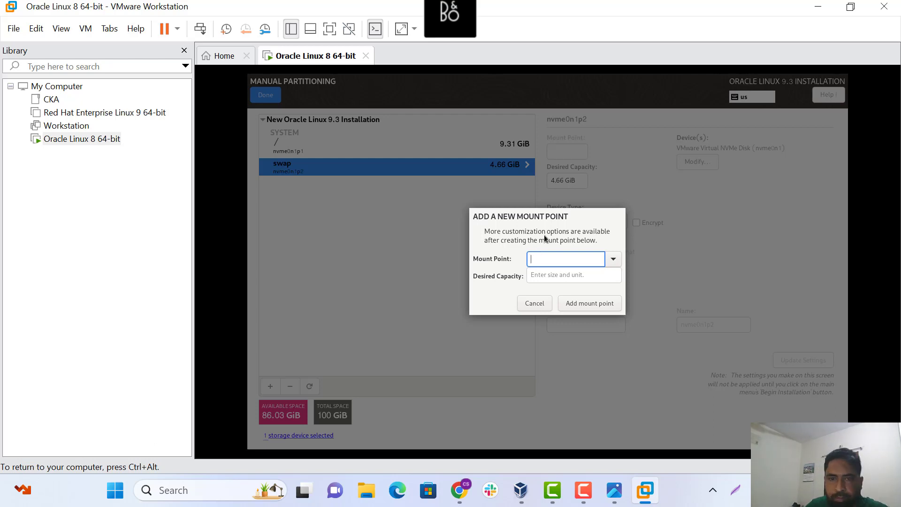
pyautogui.click(613, 259)
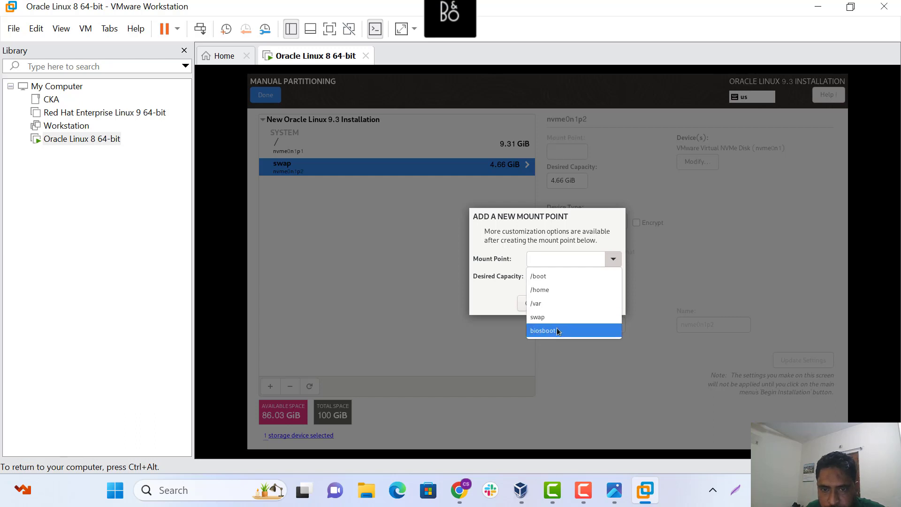
pyautogui.click(537, 260)
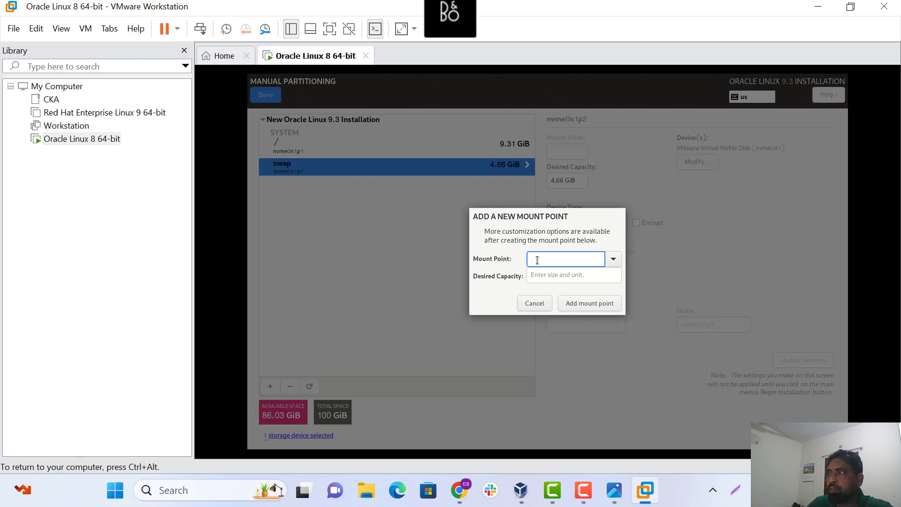
pyautogui.write('/t')
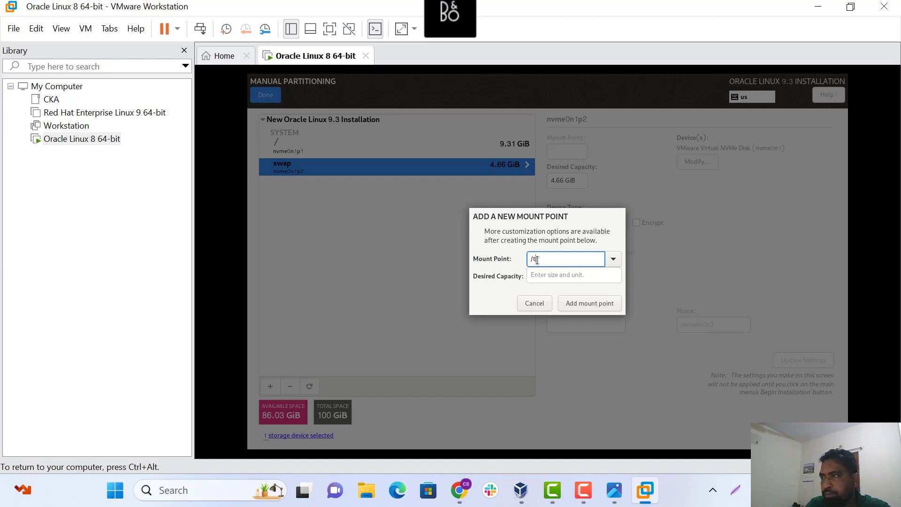
pyautogui.write('mp')
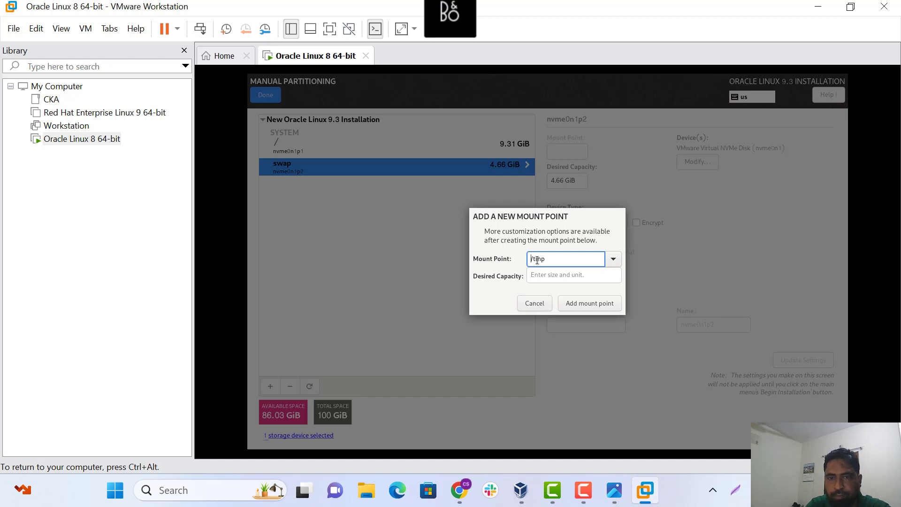
pyautogui.press('Delete')
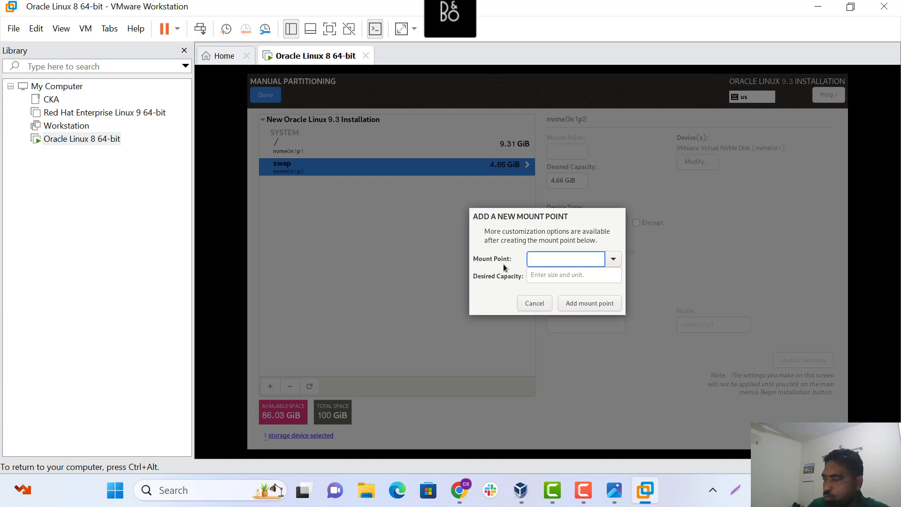
pyautogui.click(613, 259)
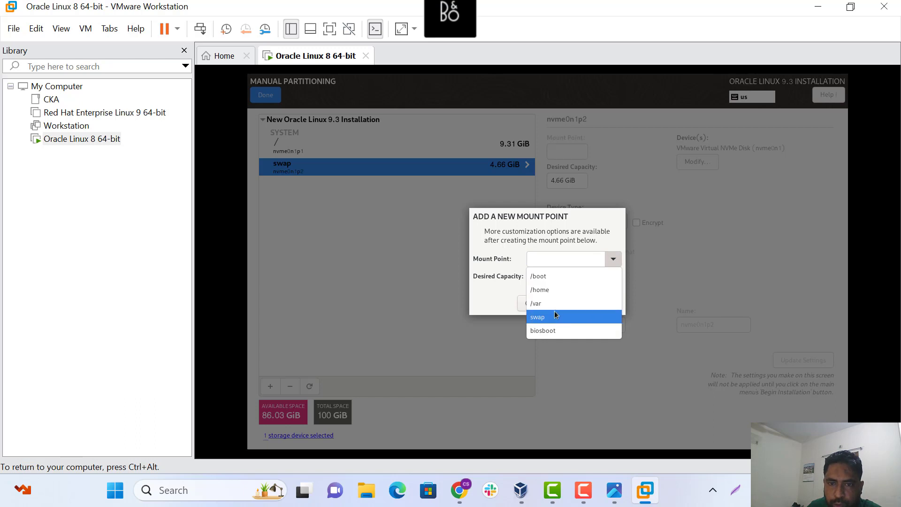
pyautogui.click(535, 281)
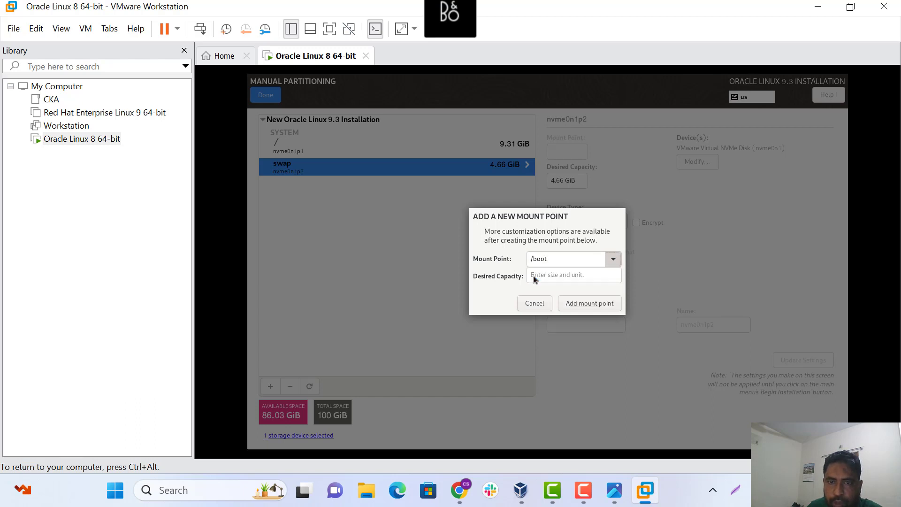
pyautogui.click(543, 276)
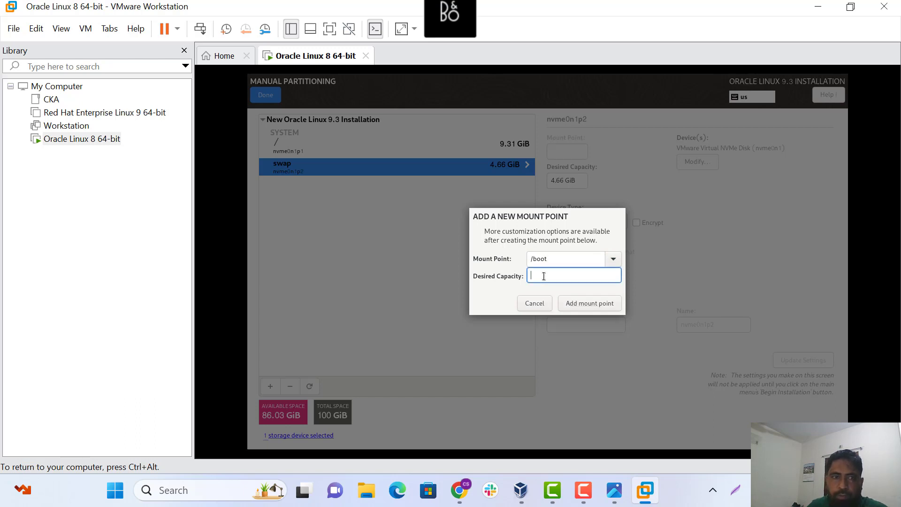
pyautogui.write('100')
pyautogui.press('BackSpace')
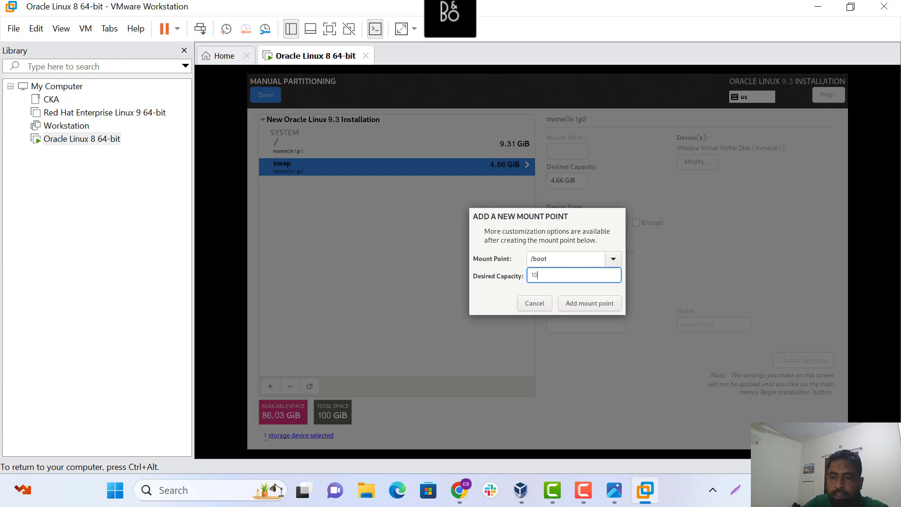
pyautogui.write('GB')
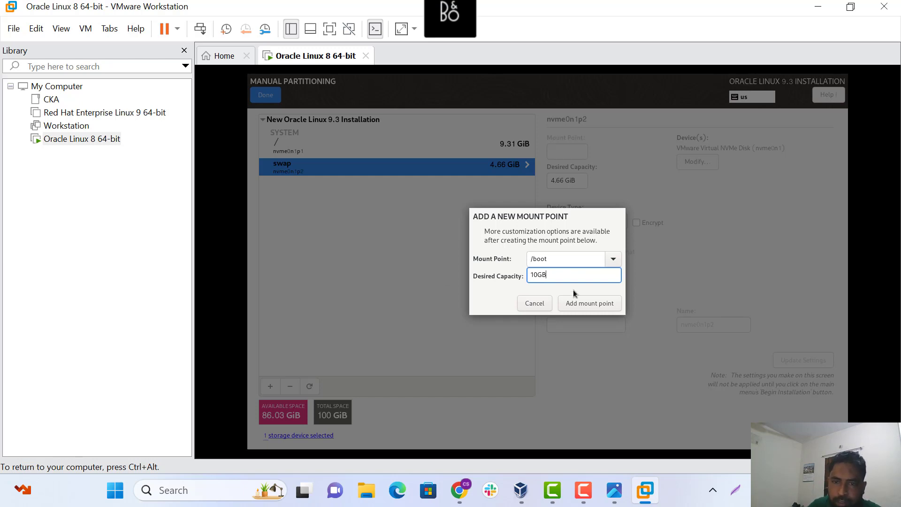
pyautogui.click(583, 305)
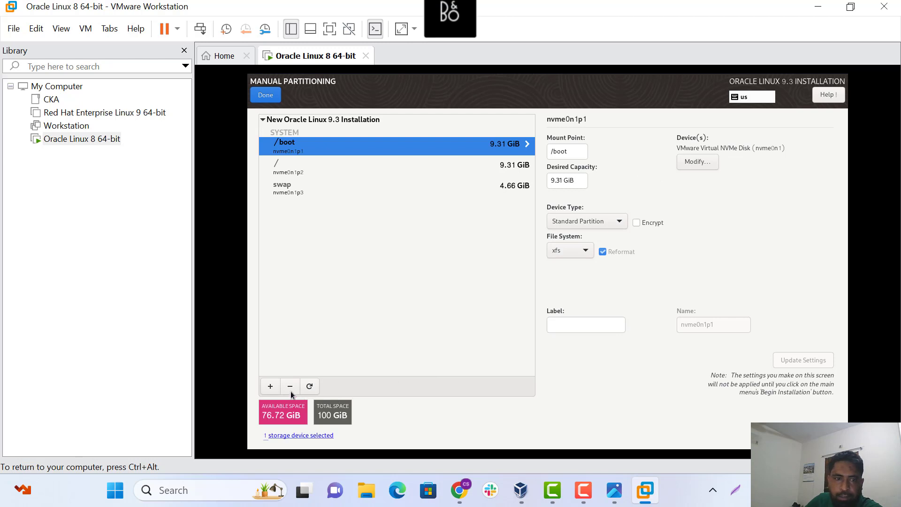
# Add a /temp mount point with 5GB desired capacity
pyautogui.click(271, 385)
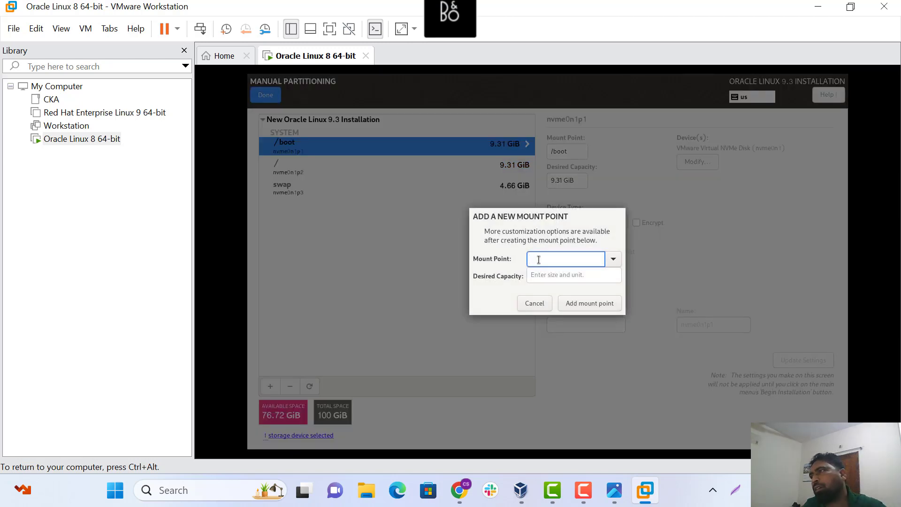
pyautogui.write('/t')
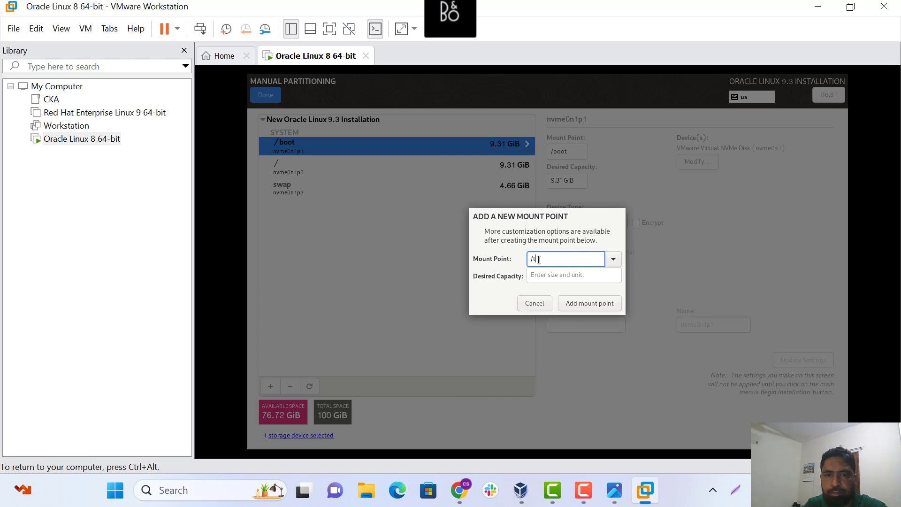
pyautogui.write('emp')
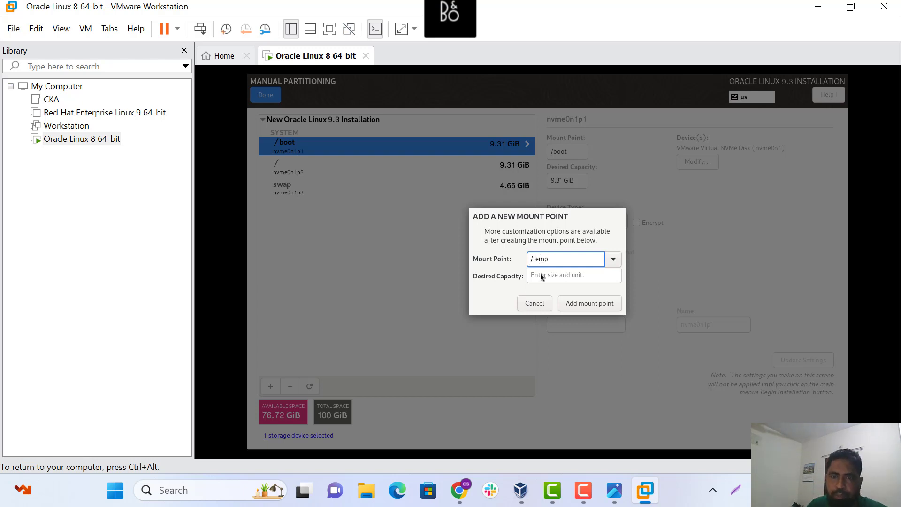
pyautogui.click(531, 276)
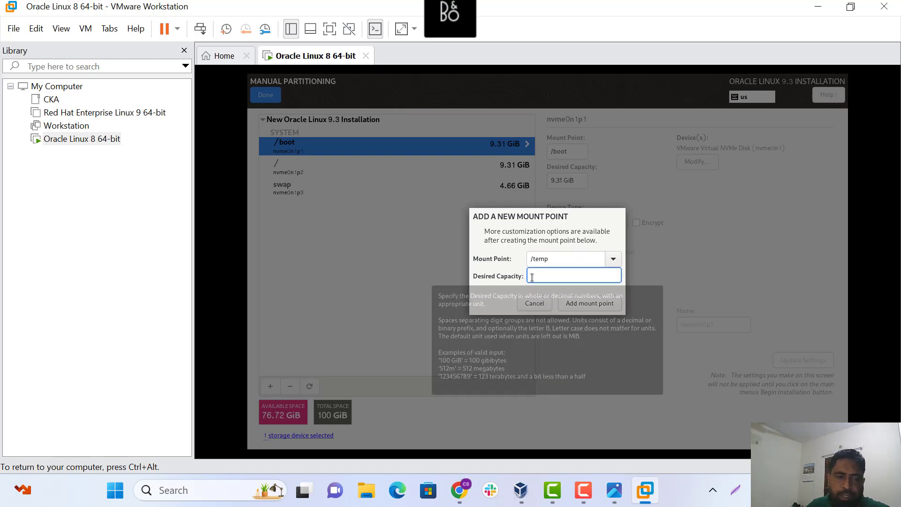
pyautogui.write('5GB')
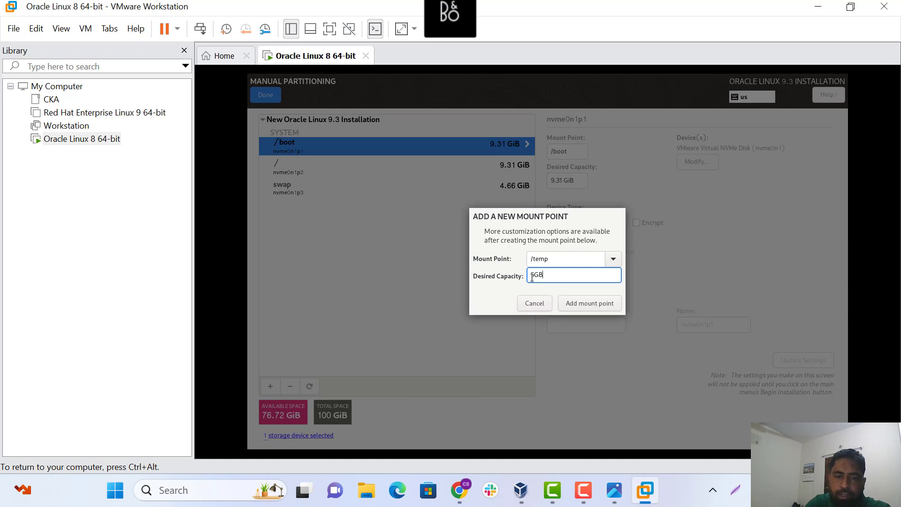
pyautogui.click(584, 305)
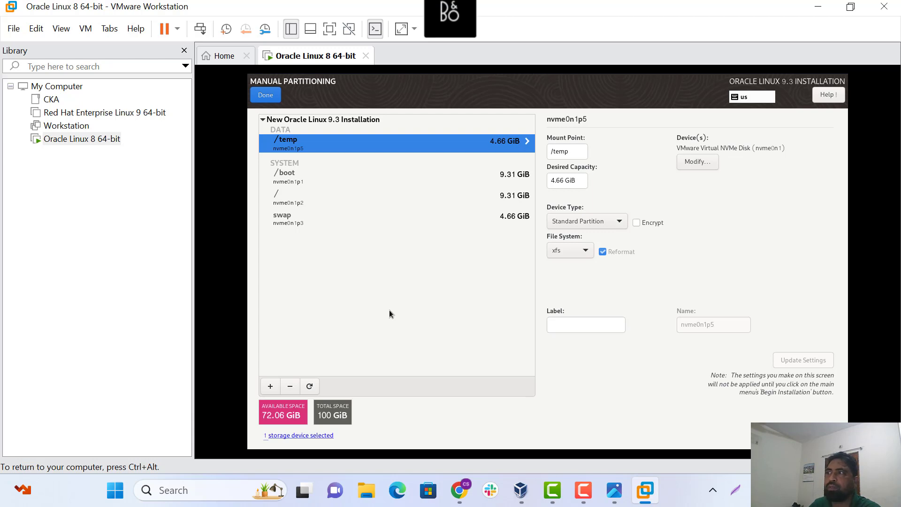
# Add a /orasys mount point with 10GB desired capacity
pyautogui.click(270, 386)
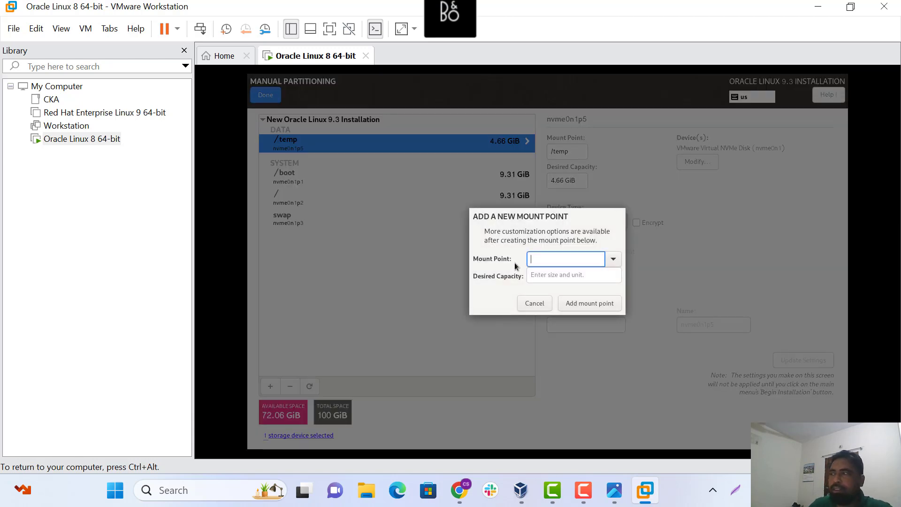
pyautogui.write('/')
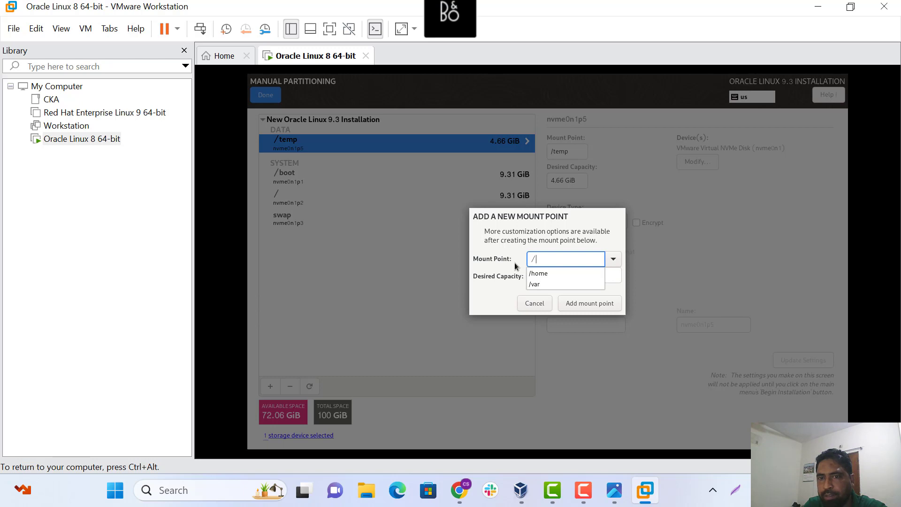
pyautogui.write('or')
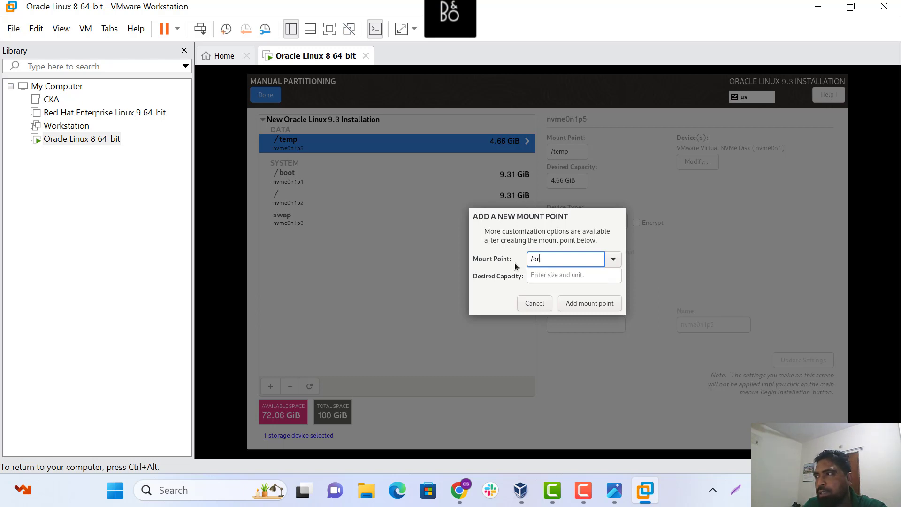
pyautogui.write('asys')
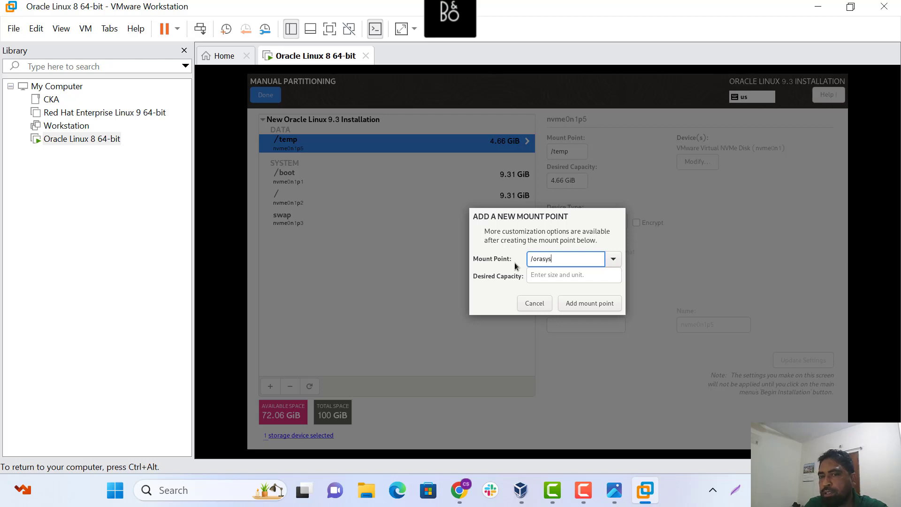
pyautogui.click(553, 274)
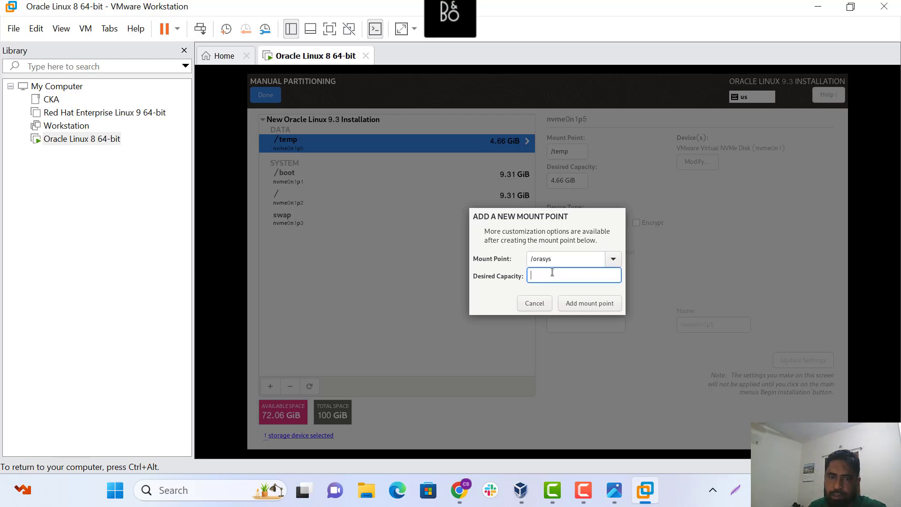
pyautogui.write('10GB')
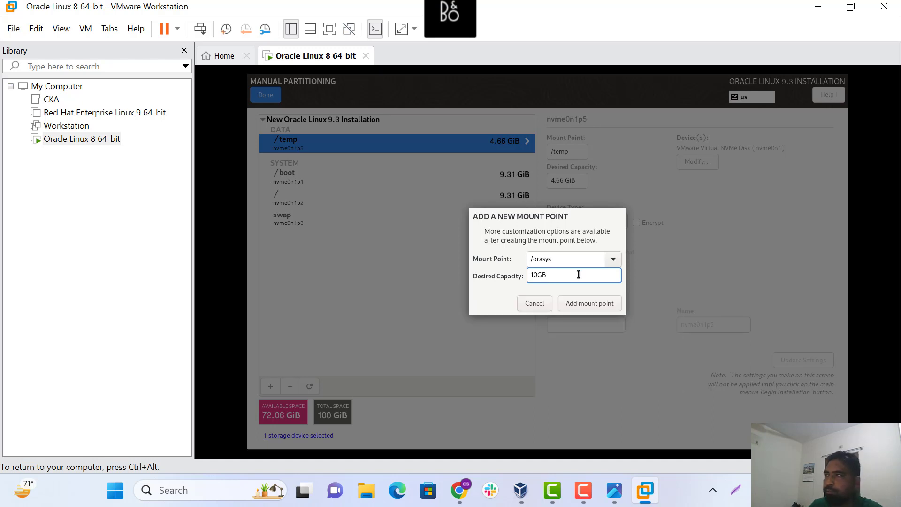
pyautogui.click(579, 305)
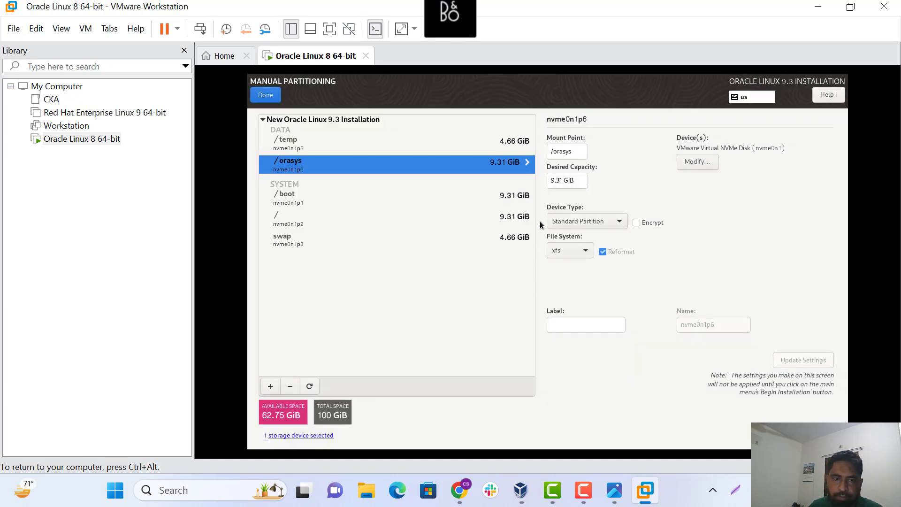
# Add a /oracal mount point with 5GB desired capacity
pyautogui.click(271, 385)
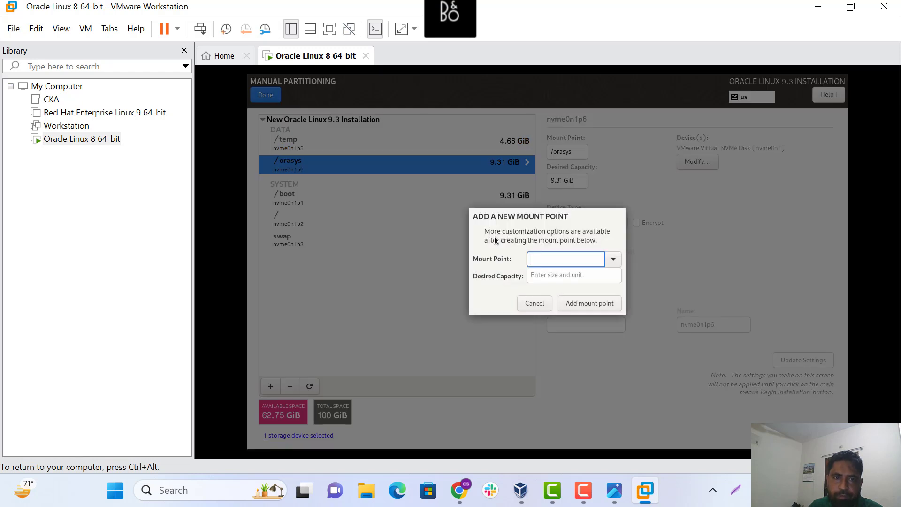
pyautogui.write('/')
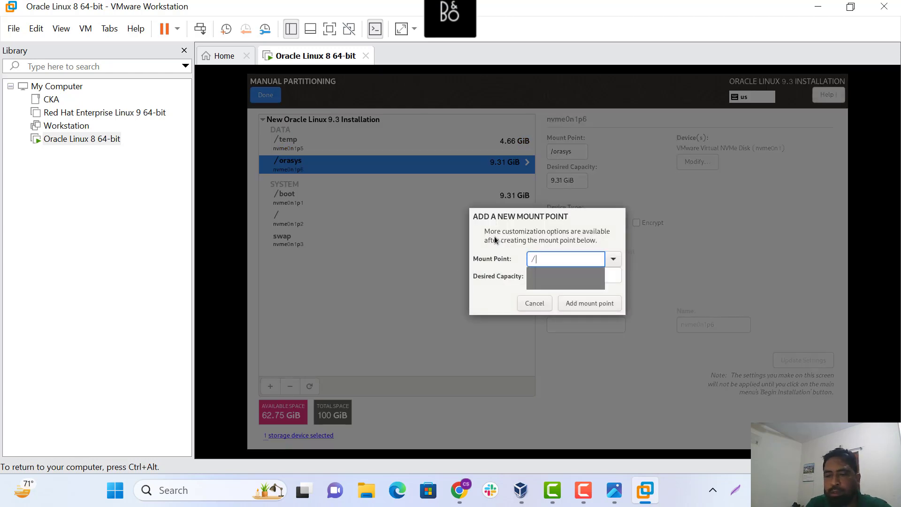
pyautogui.write('ora')
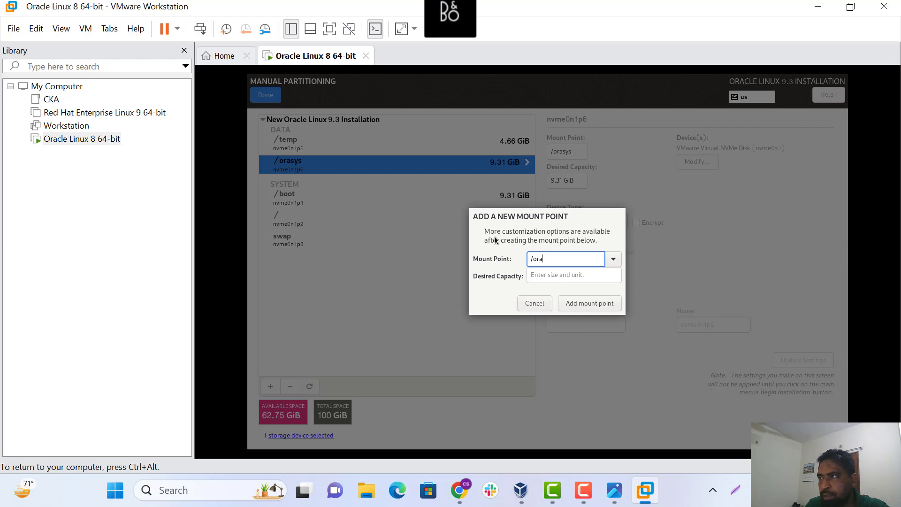
pyautogui.write('cal')
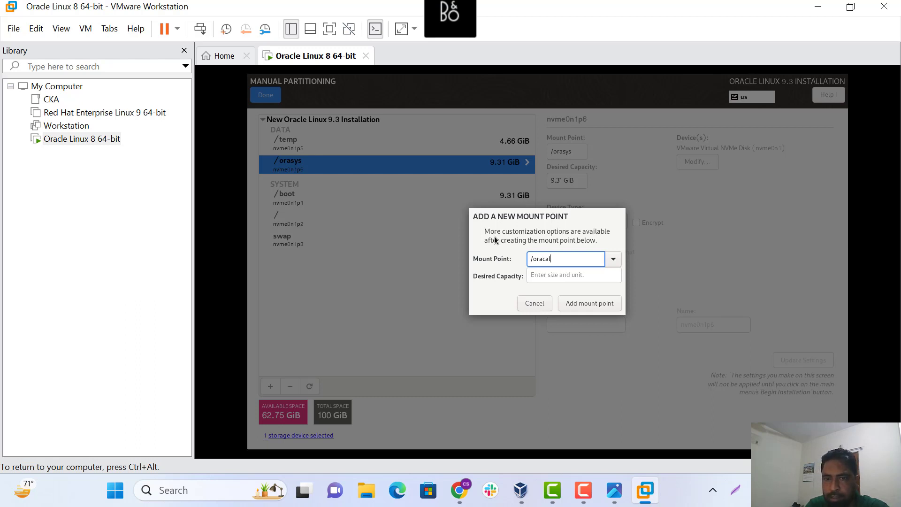
pyautogui.click(543, 278)
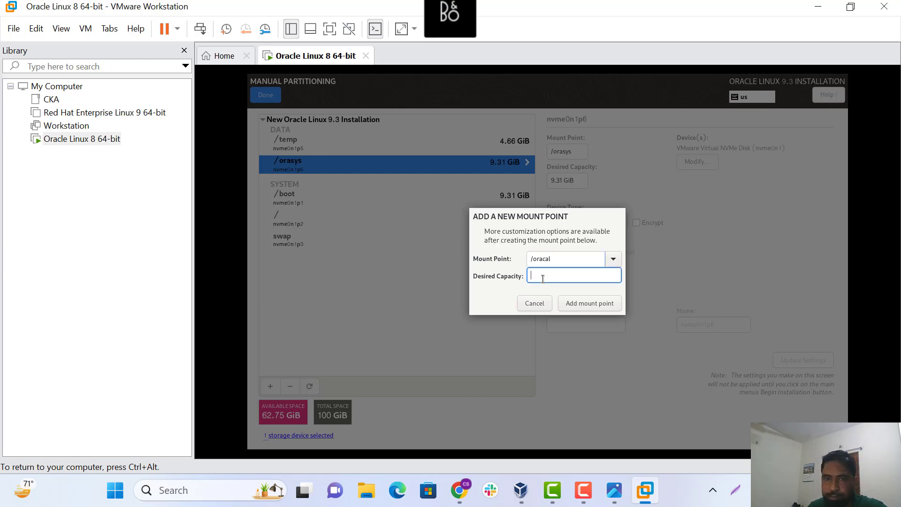
pyautogui.write('5')
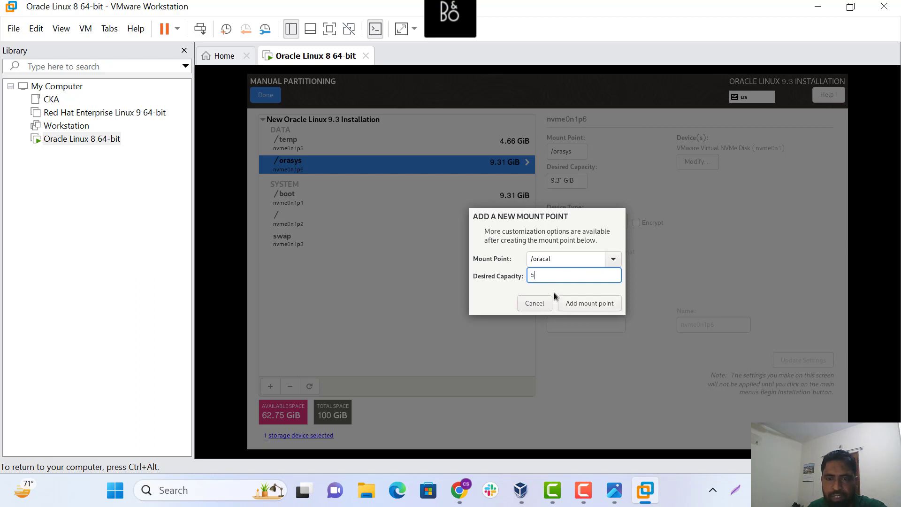
pyautogui.write('GB')
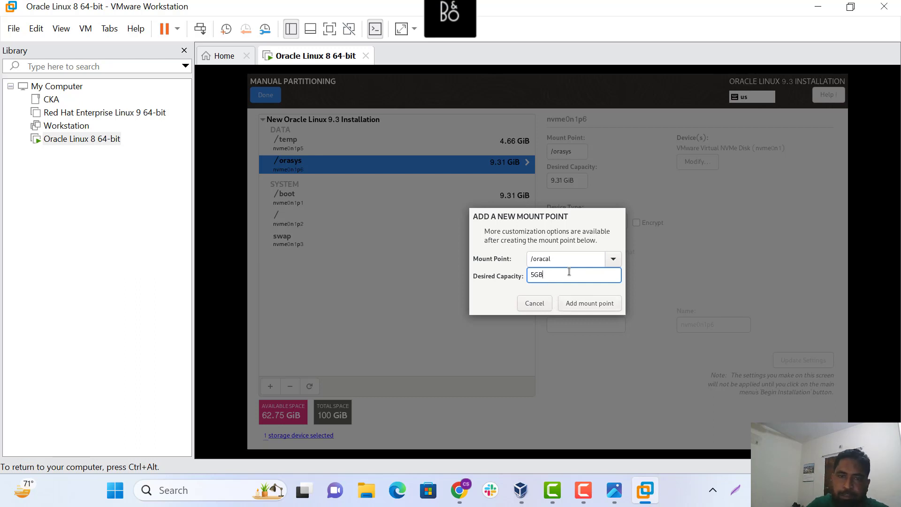
pyautogui.click(582, 300)
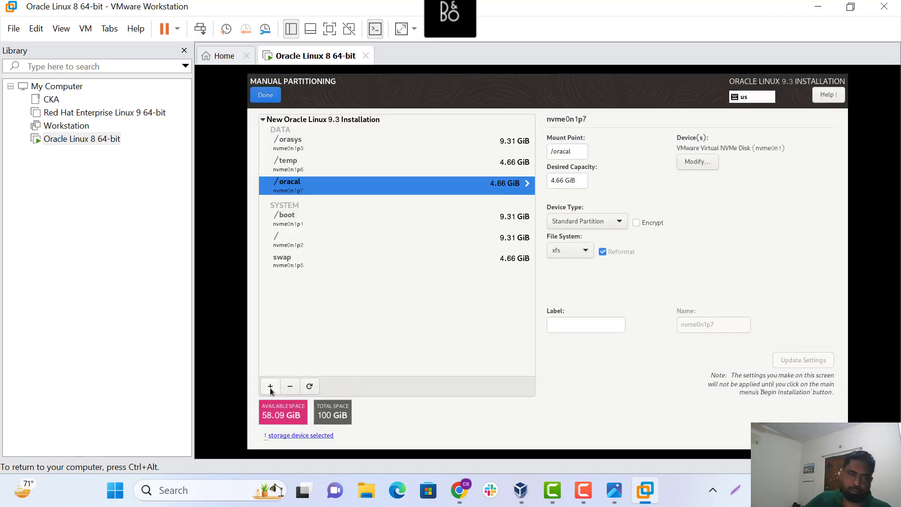
# Add a /scripts mount point with 5GB desired capacity
pyautogui.click(270, 387)
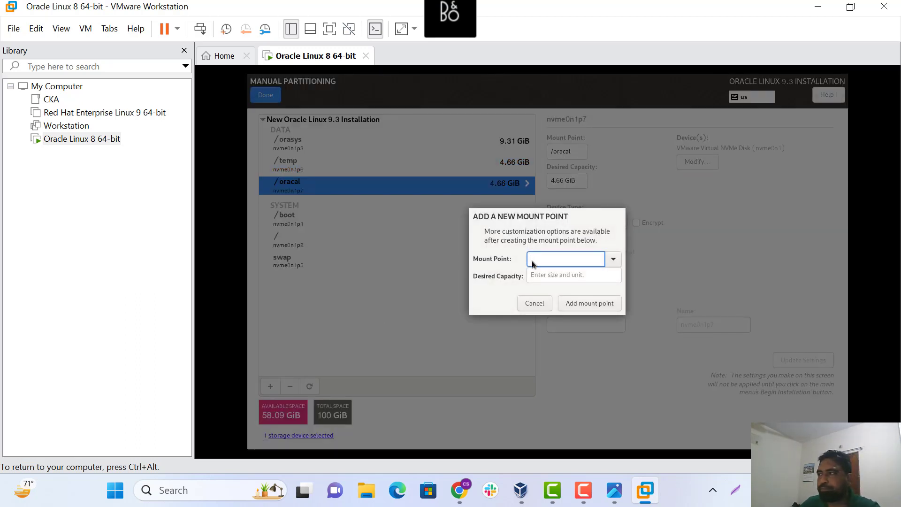
pyautogui.write('/scrip')
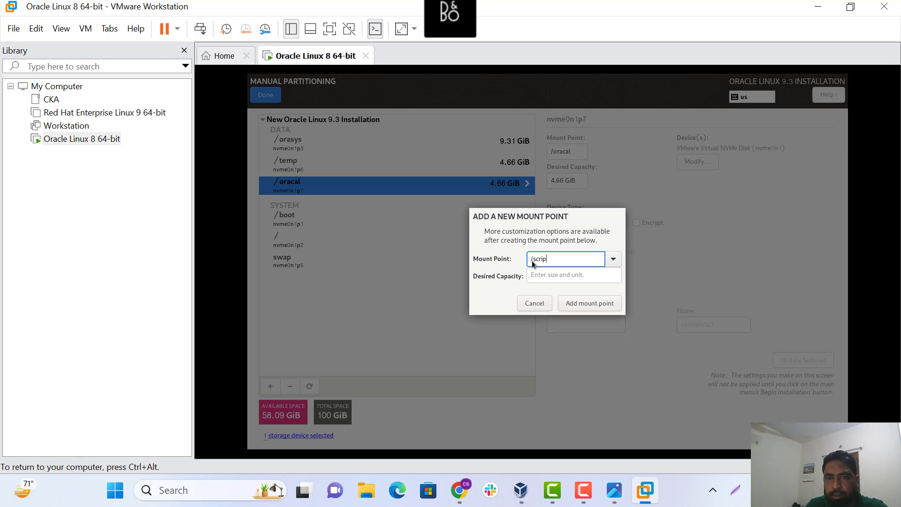
pyautogui.write('t')
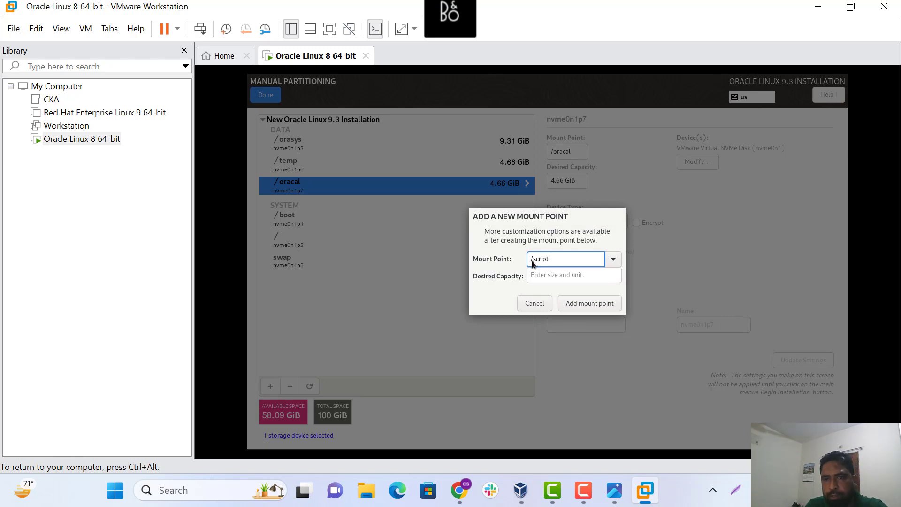
pyautogui.write('s')
pyautogui.click(541, 276)
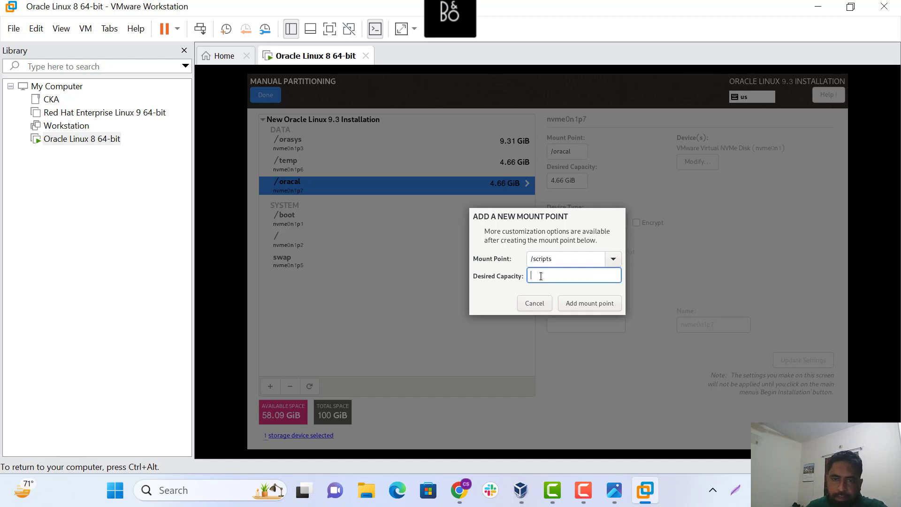
pyautogui.write('5GB')
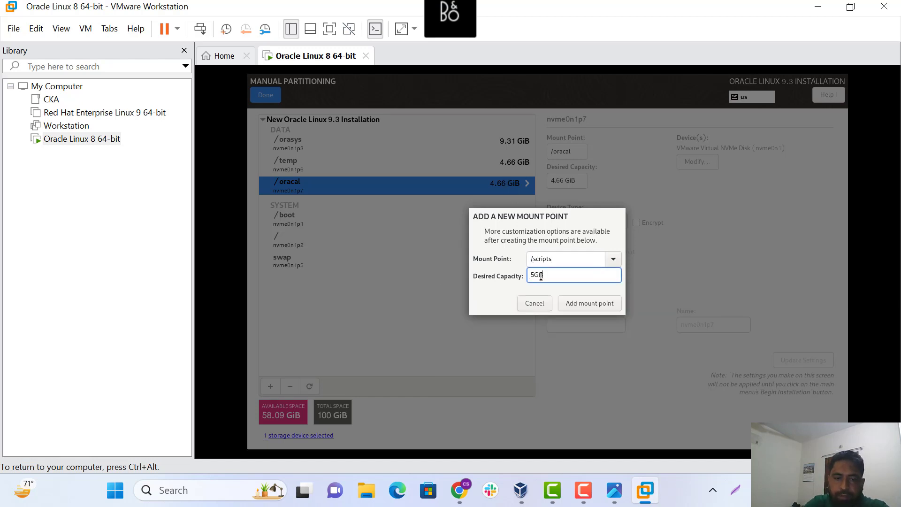
pyautogui.click(576, 304)
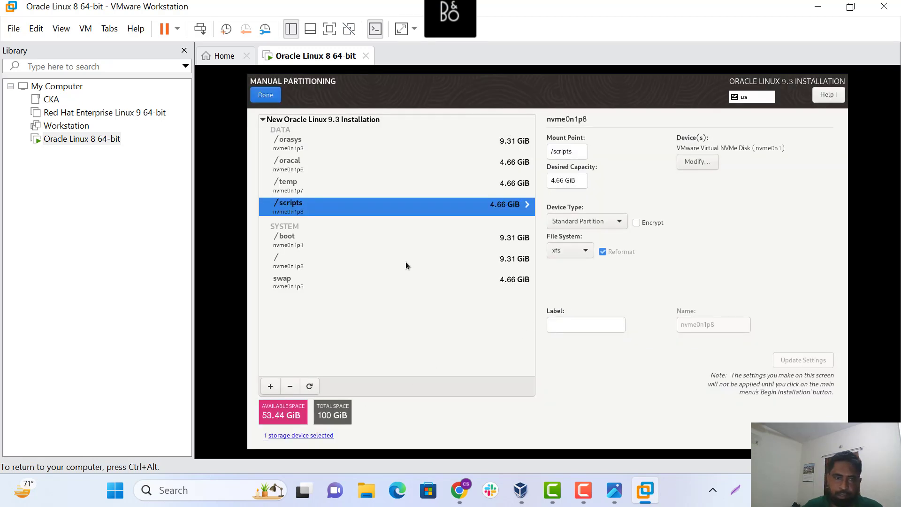
# Add the /backup mount point at 10GB, fixing the mistyped capacity
pyautogui.click(271, 386)
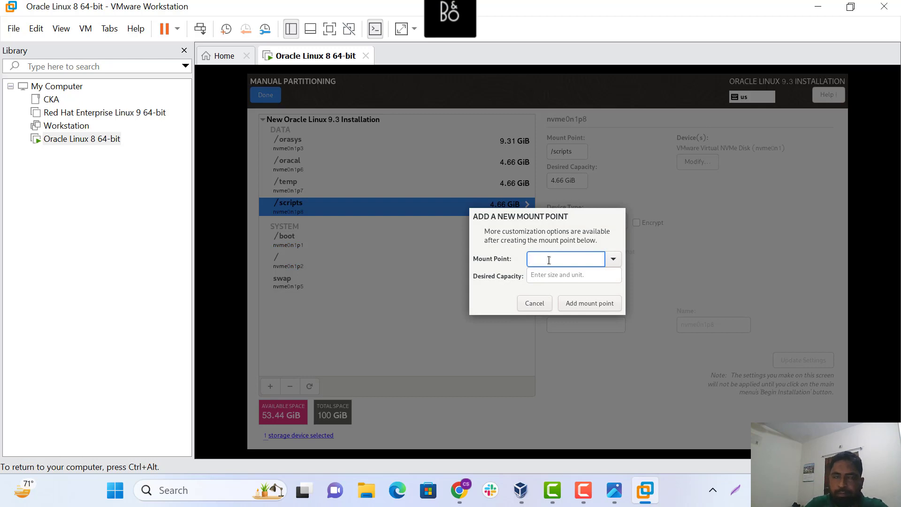
pyautogui.write('/')
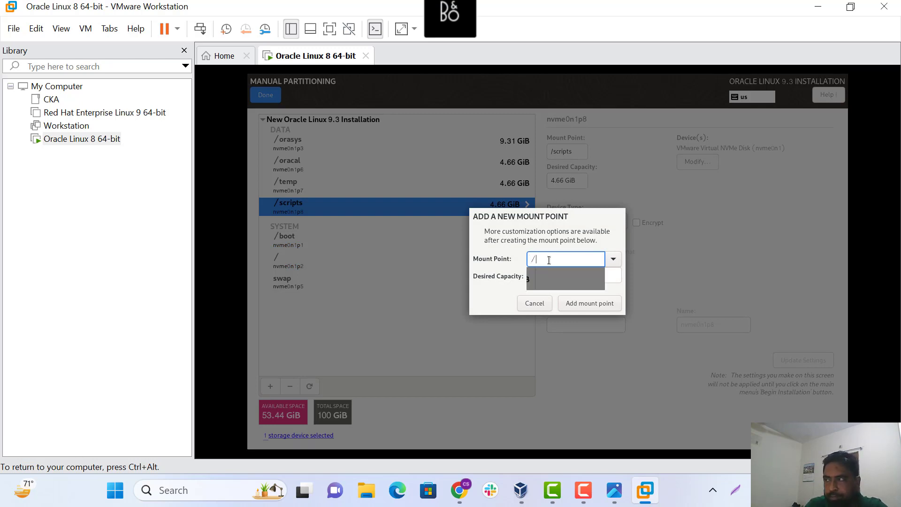
pyautogui.write('backup')
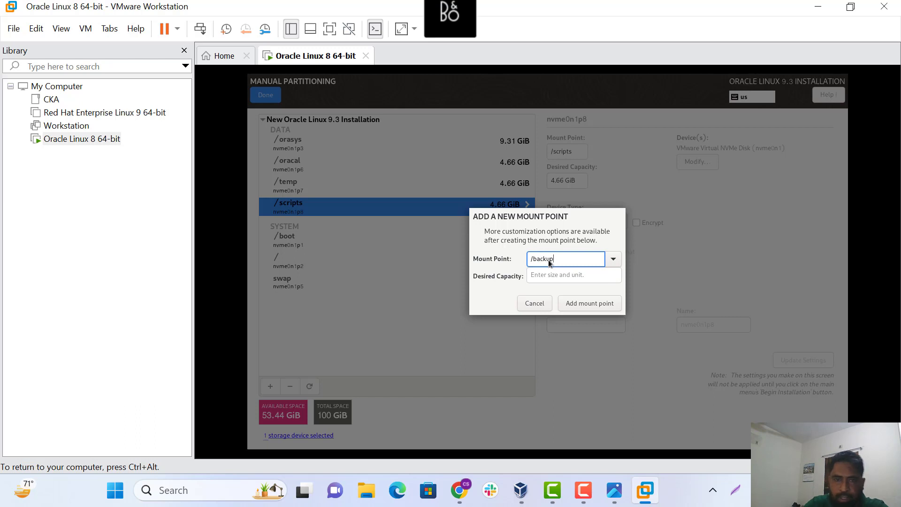
pyautogui.click(553, 276)
pyautogui.write('1')
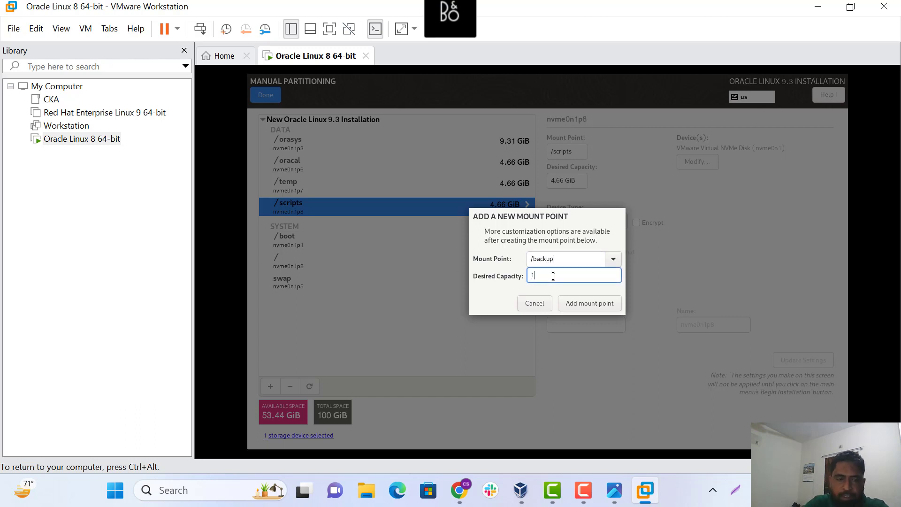
pyautogui.write('0/g')
pyautogui.press('BackSpace')
pyautogui.press('BackSpace')
pyautogui.press('BackSpace')
pyautogui.write('0GB')
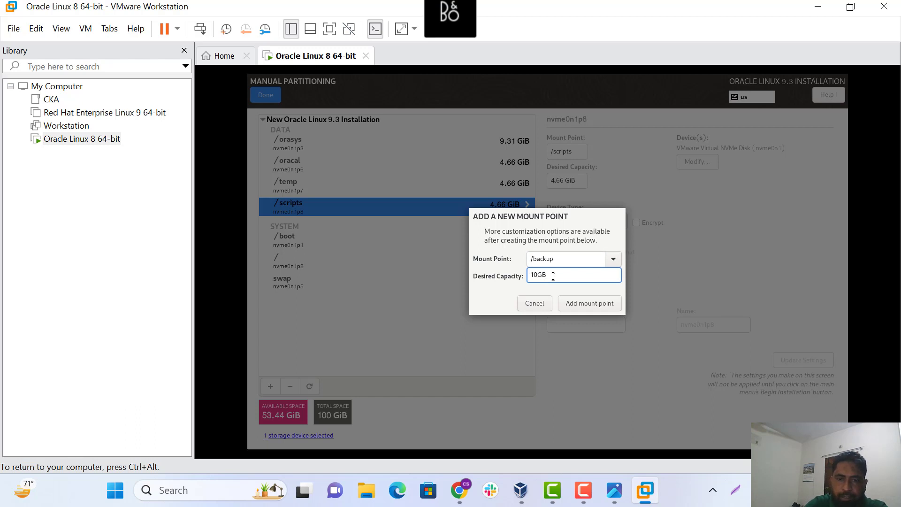
pyautogui.click(583, 304)
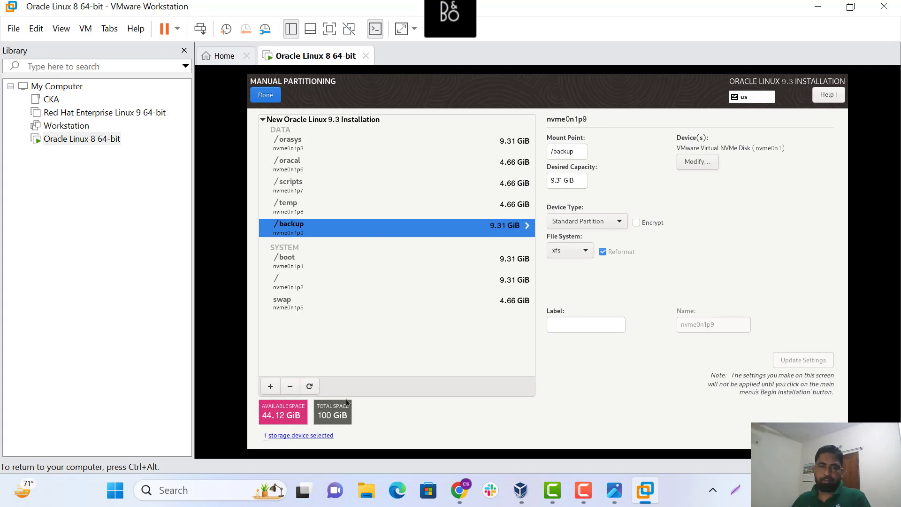
pyautogui.click(271, 386)
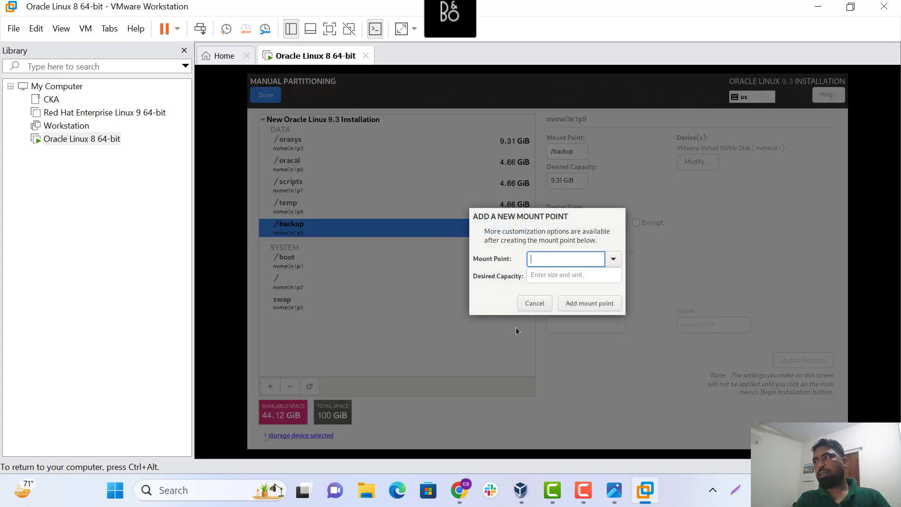
# Create the /oratemp mount point with 5GB capacity
pyautogui.write('/or')
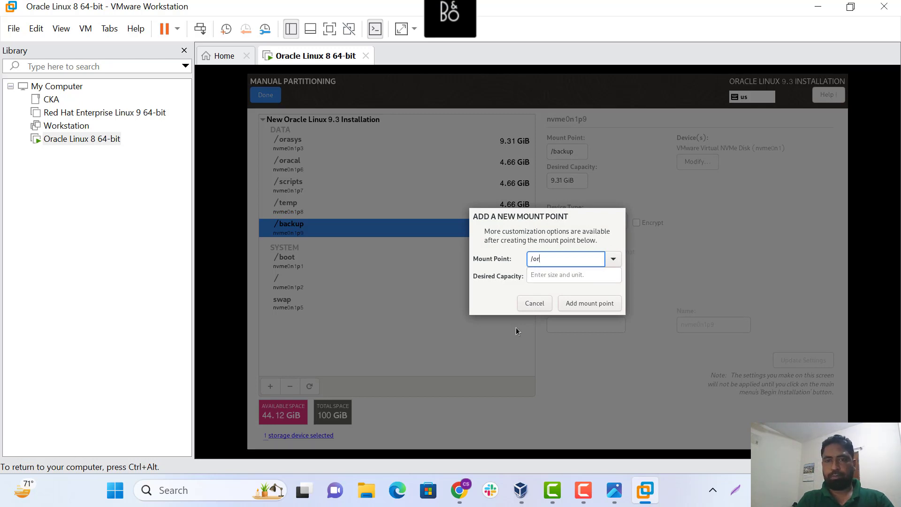
pyautogui.write('a')
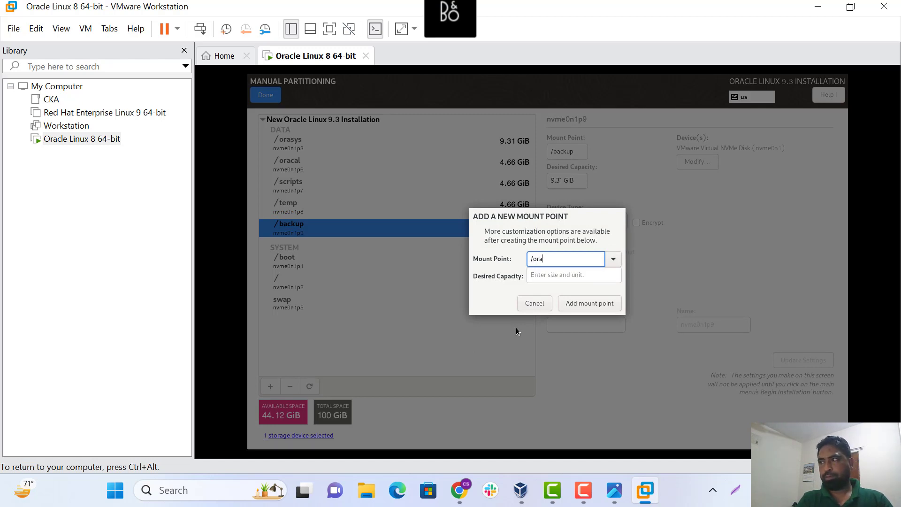
pyautogui.write('t')
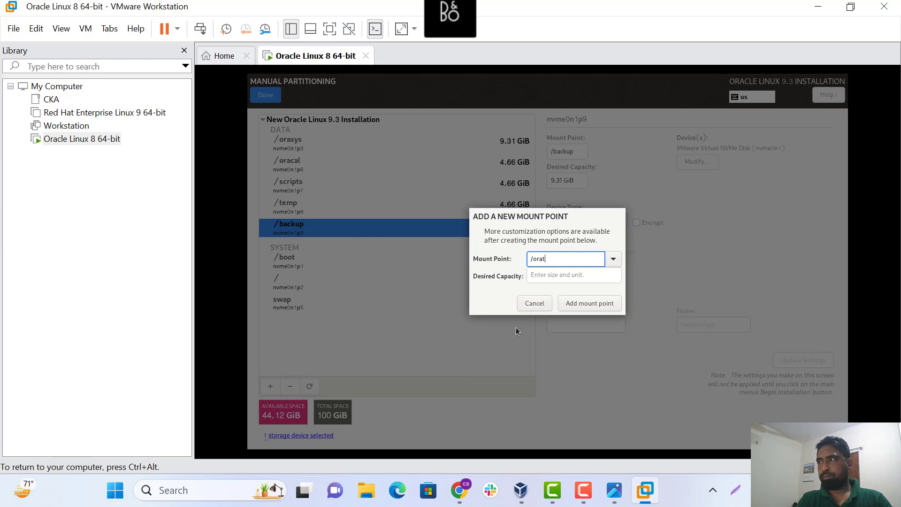
pyautogui.write('emp')
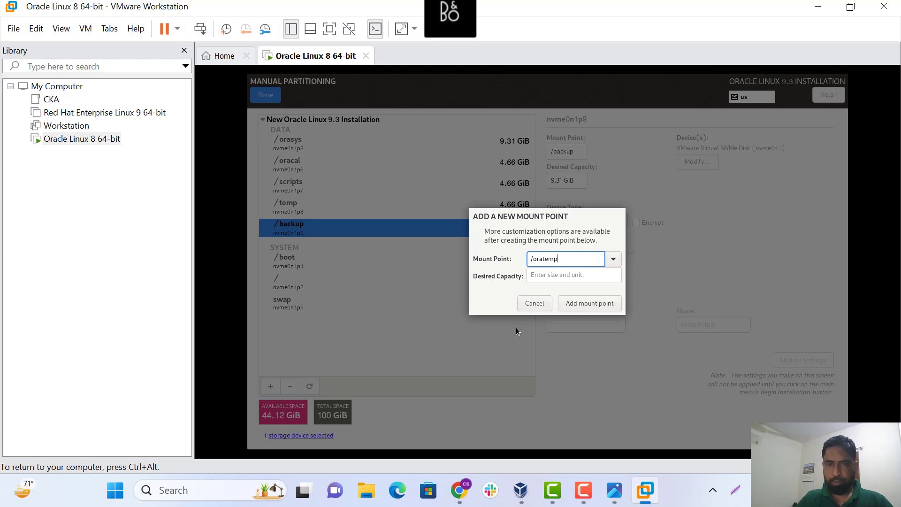
pyautogui.click(539, 275)
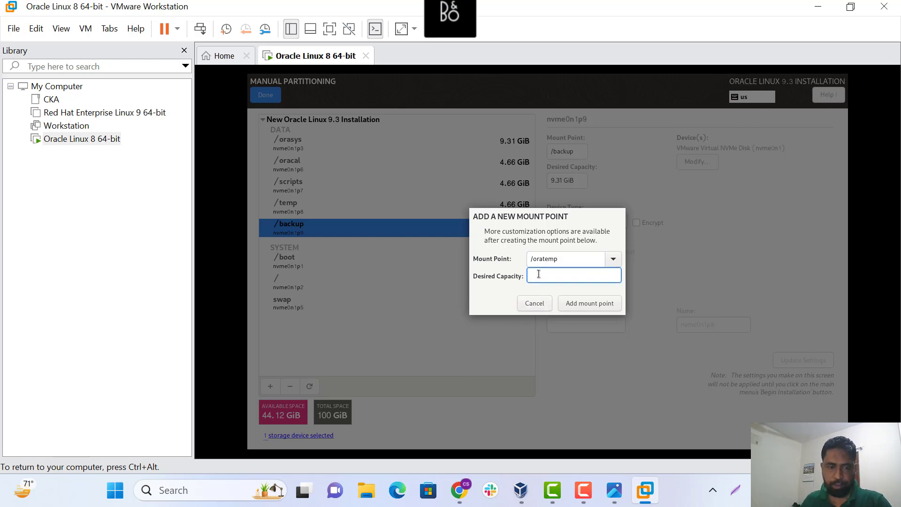
pyautogui.write('5GB')
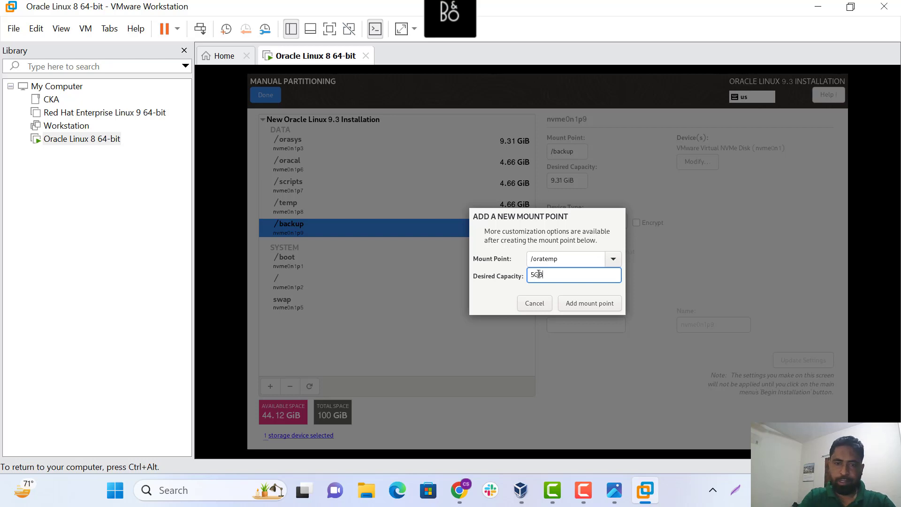
pyautogui.click(580, 303)
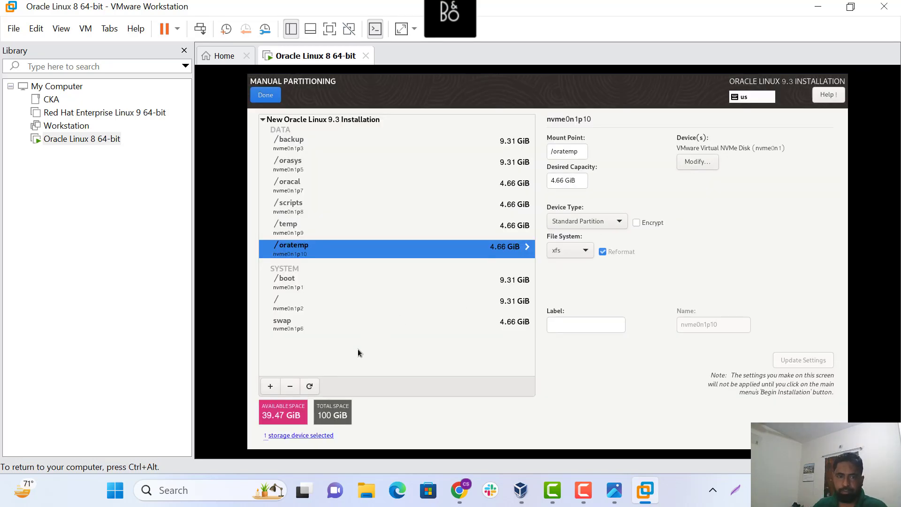
# Create the /oraims1 mount point with 5GB capacity
pyautogui.click(269, 387)
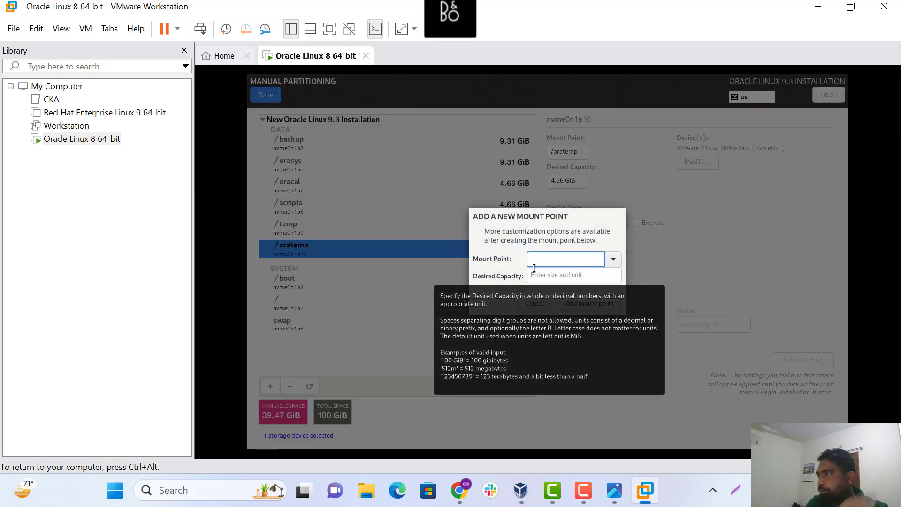
pyautogui.write('/ora')
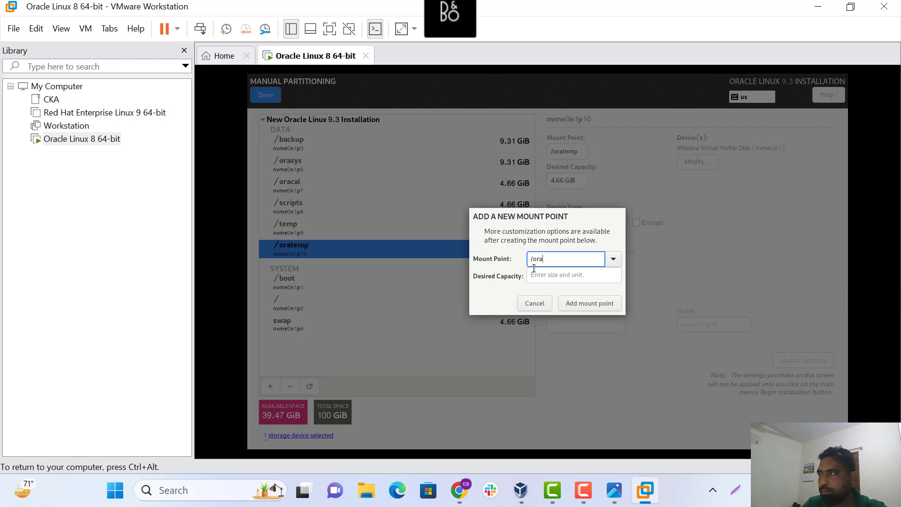
pyautogui.write('ims')
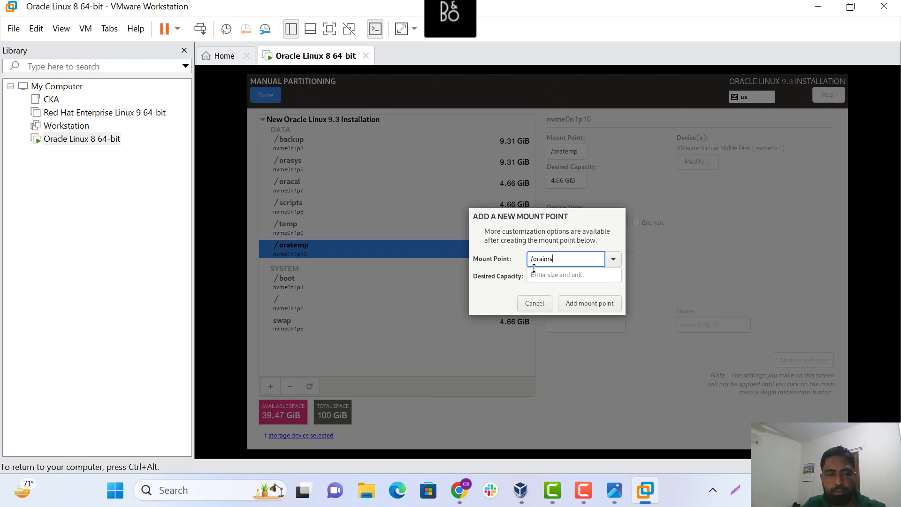
pyautogui.write('1')
pyautogui.click(549, 277)
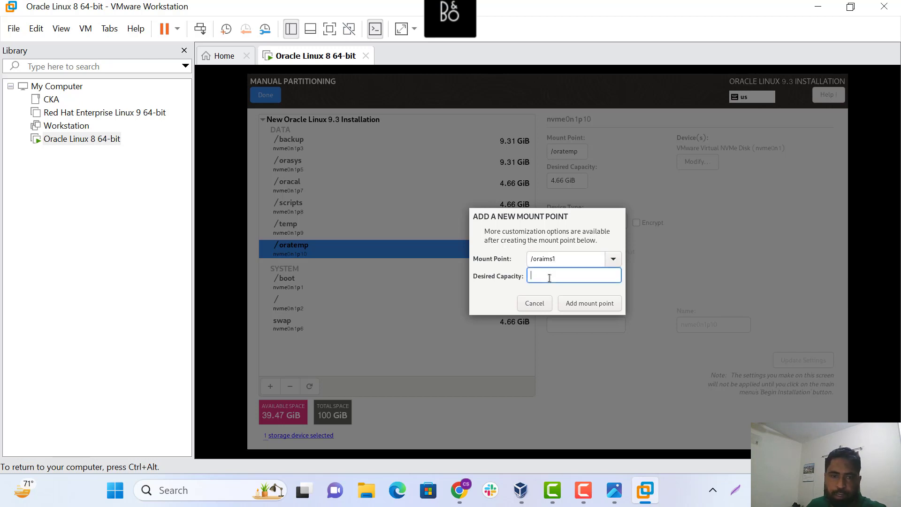
pyautogui.write('5GB')
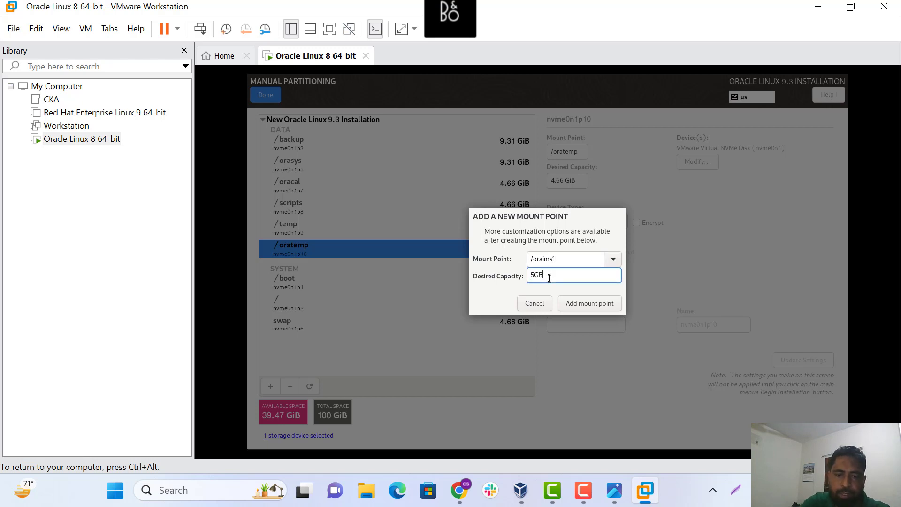
pyautogui.click(580, 303)
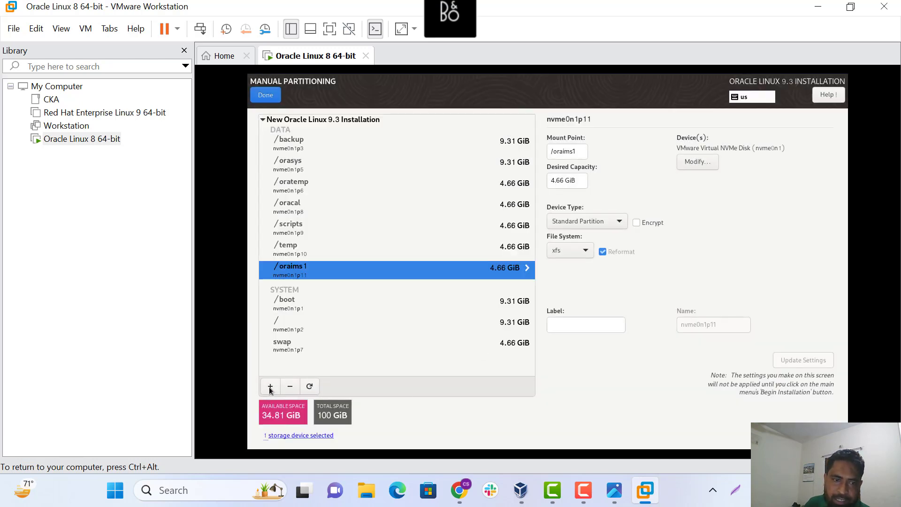
# Create the /orausers partition at 10GB, correcting the mistyped capacity value
pyautogui.click(270, 387)
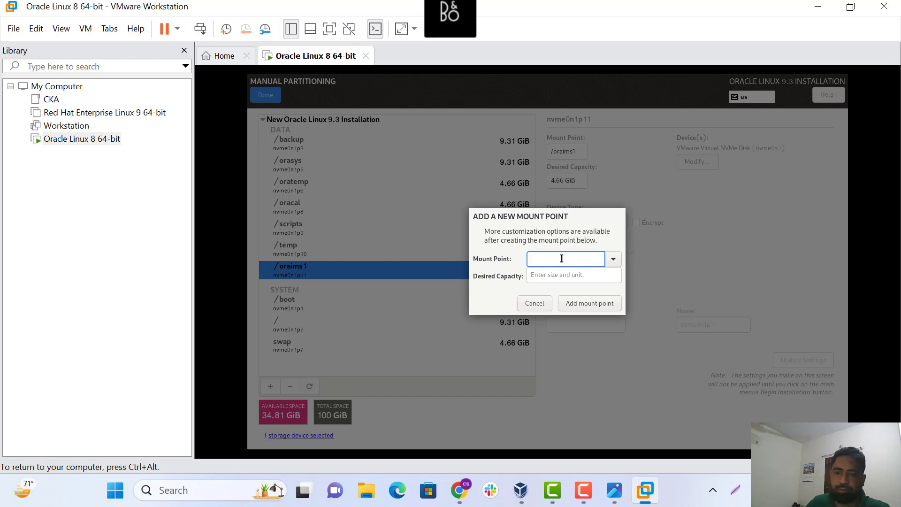
pyautogui.write('/ora')
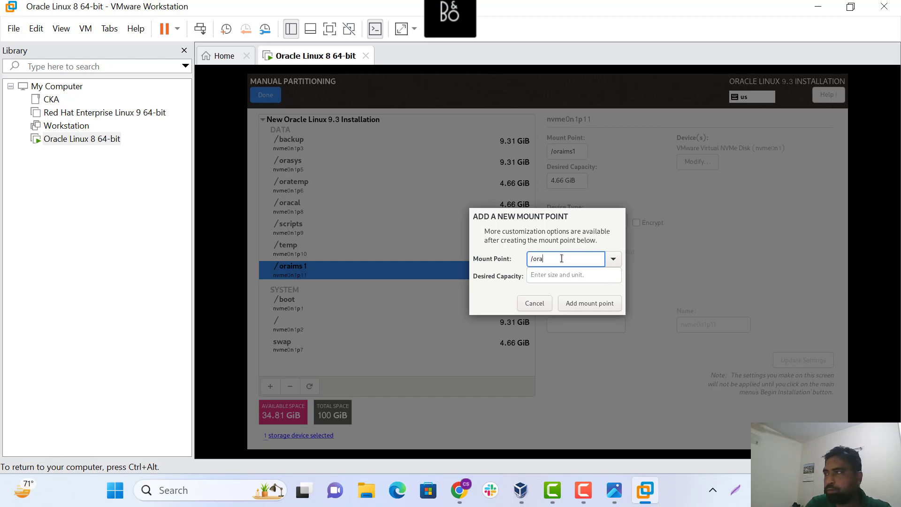
pyautogui.write('users')
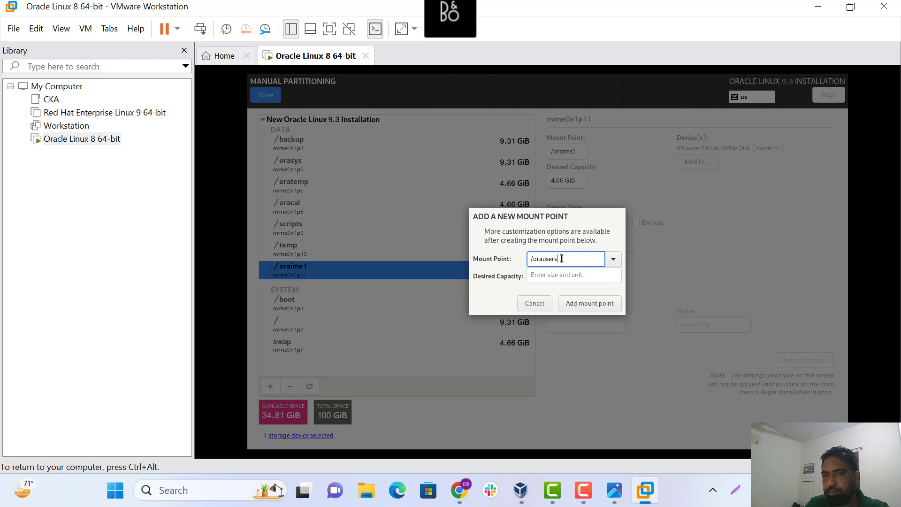
pyautogui.click(574, 278)
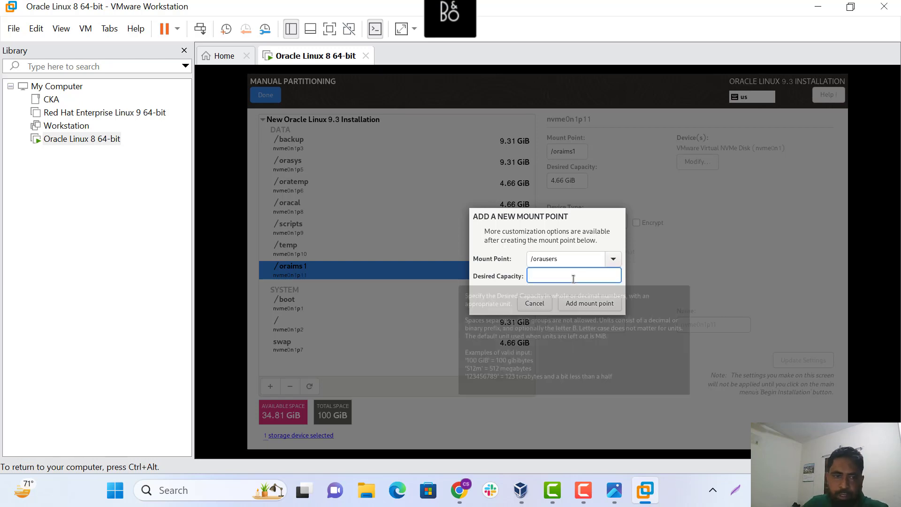
pyautogui.write('10////gv')
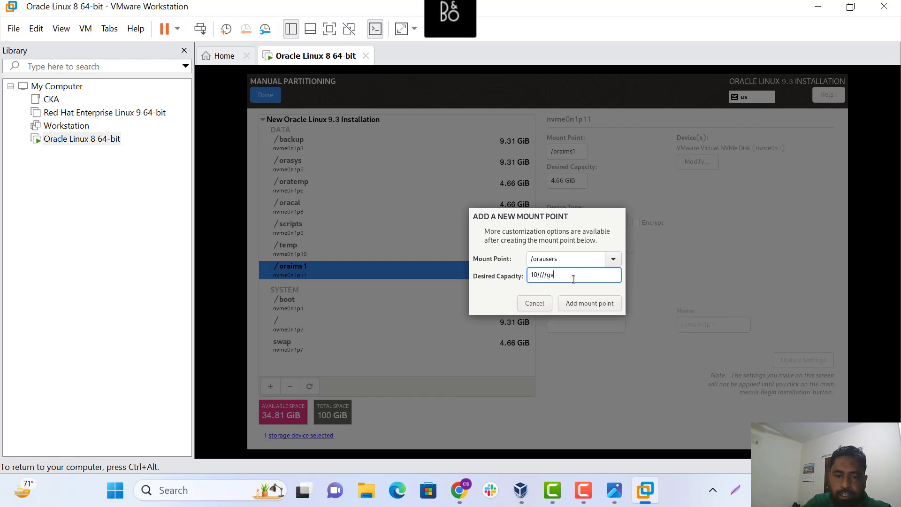
pyautogui.press('BackSpace')
pyautogui.press('BackSpace')
pyautogui.press('BackSpace')
pyautogui.press('BackSpace')
pyautogui.press('BackSpace')
pyautogui.press('BackSpace')
pyautogui.write('GB')
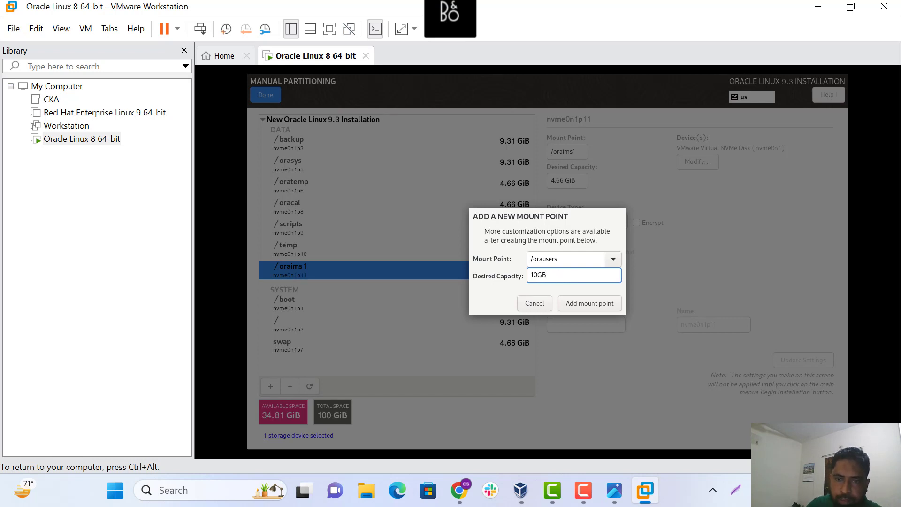
pyautogui.click(580, 305)
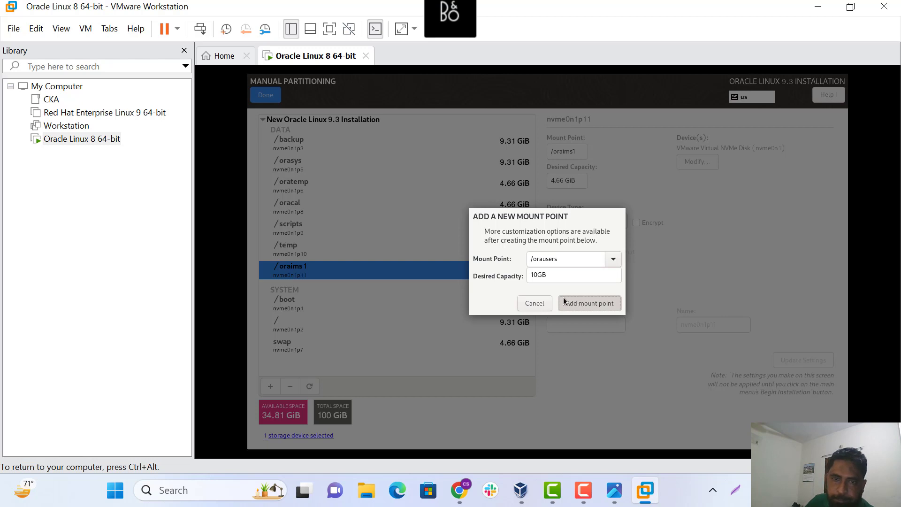
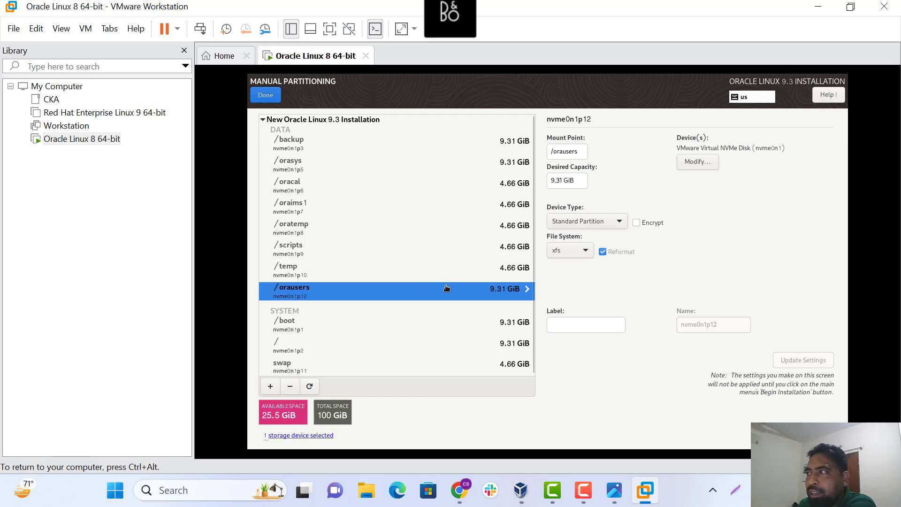
# Accept the custom partitioning changes and begin the Oracle Linux 9.3 installation
pyautogui.click(266, 96)
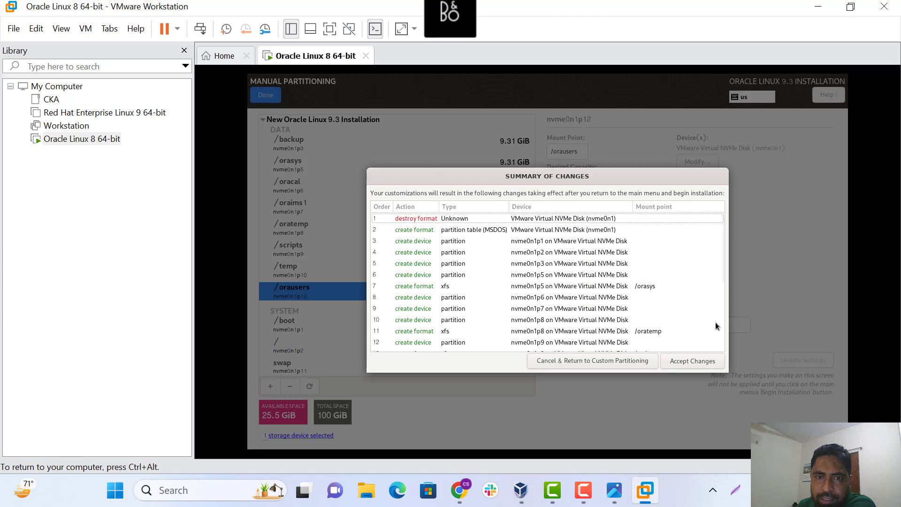
pyautogui.click(694, 362)
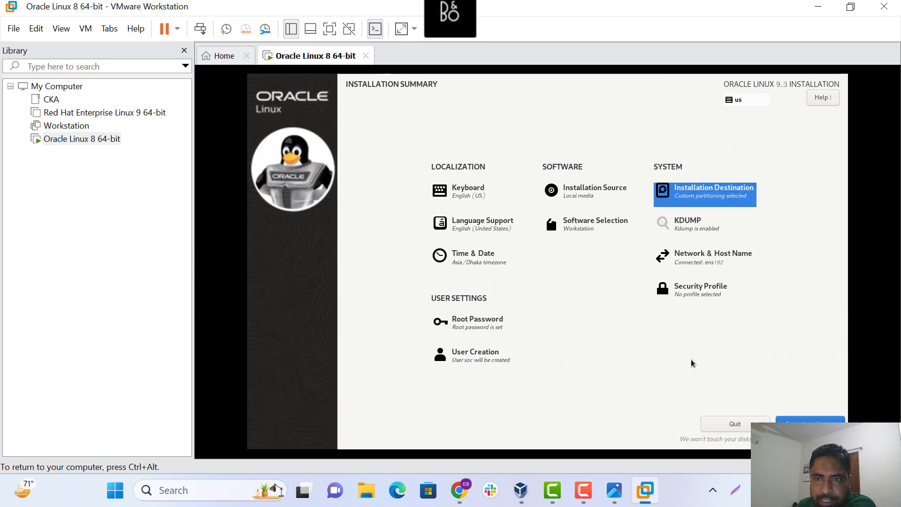
pyautogui.hotkey('ctrl', 'alt')
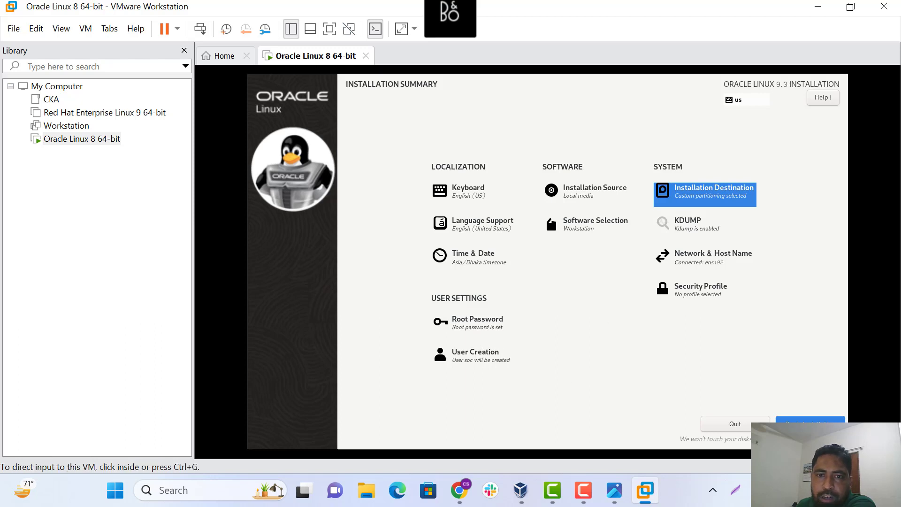
pyautogui.click(797, 378)
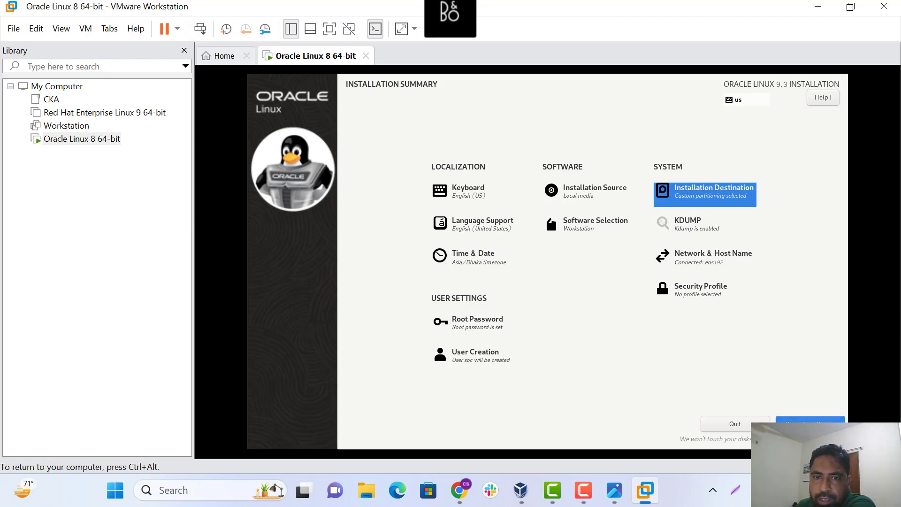
pyautogui.click(800, 422)
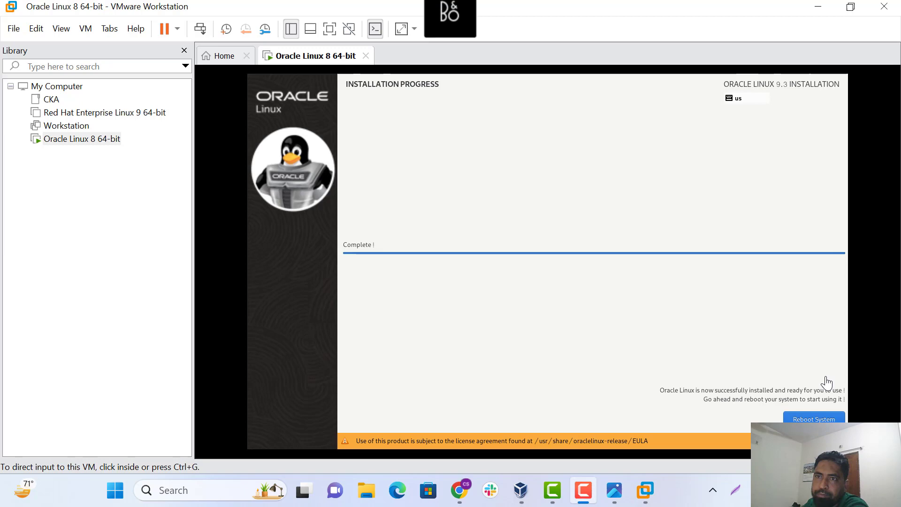
# Reboot the freshly installed Oracle Linux system to its login screen
pyautogui.click(807, 418)
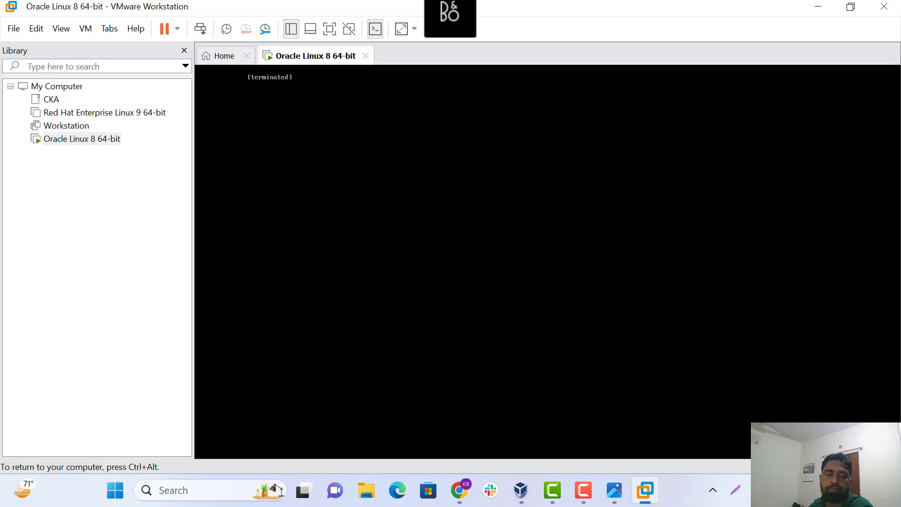
pyautogui.hotkey('ctrl', 'alt')
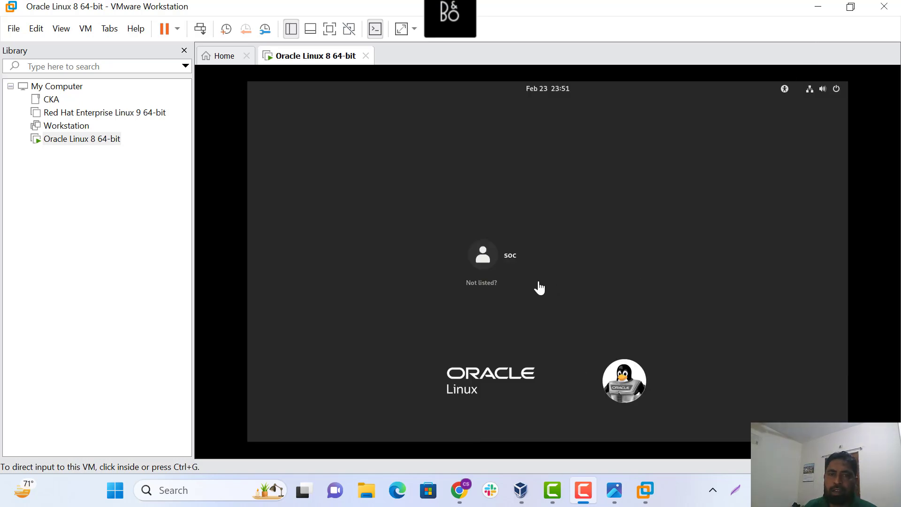
# In full screen, log in through 'Not listed?' as root with the root password
pyautogui.click(331, 31)
pyautogui.click(390, 277)
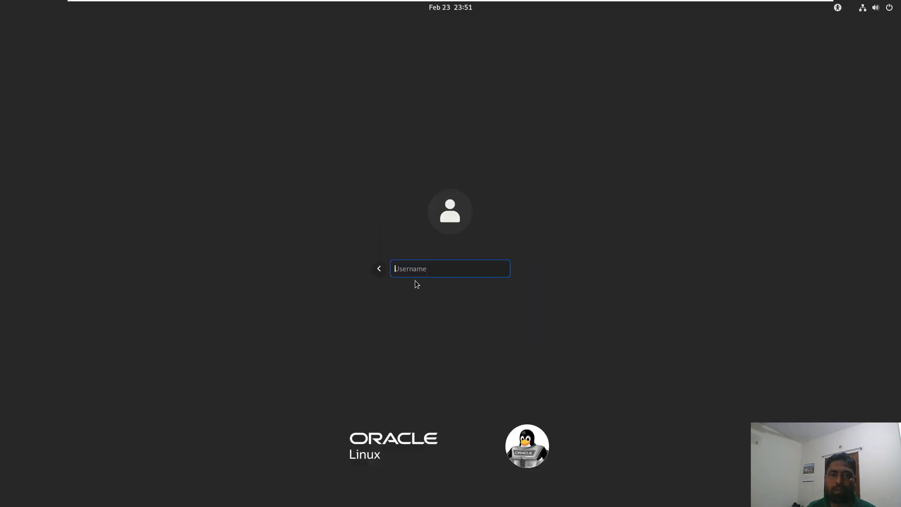
pyautogui.write('roo')
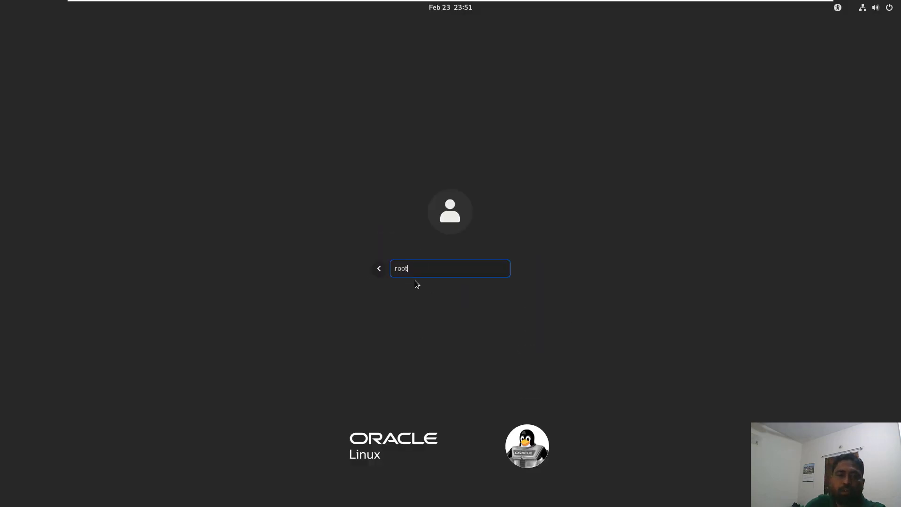
pyautogui.write('t')
pyautogui.press('Return')
pyautogui.write('*****')
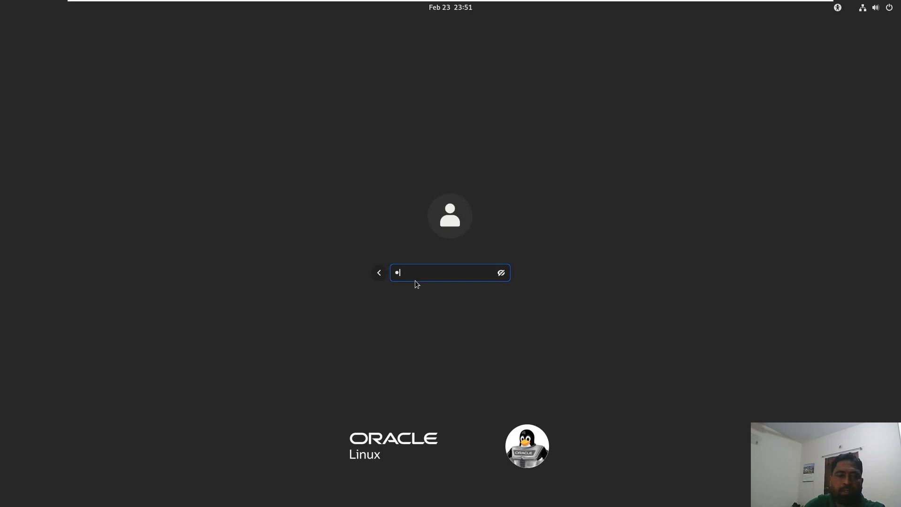
pyautogui.press('Return')
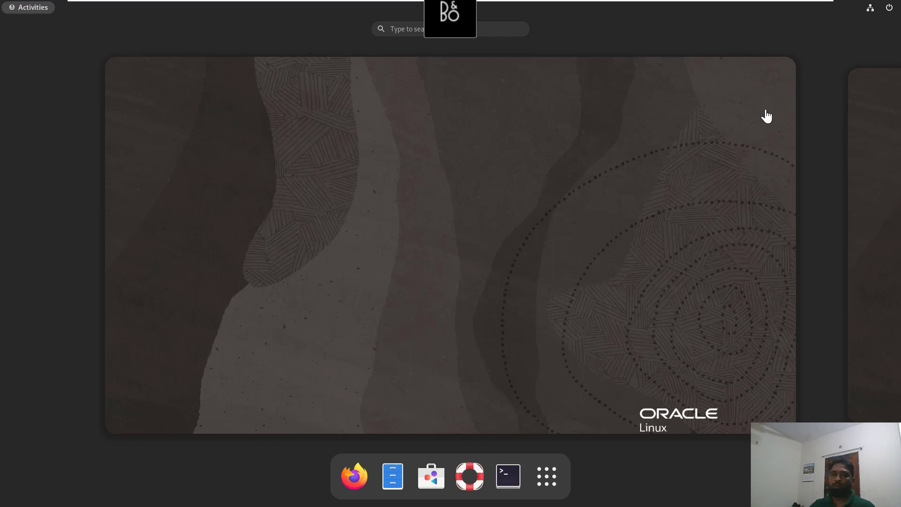
# Open a terminal, run ip a, and copy the ens192 address 192.168.43.151
pyautogui.click(512, 478)
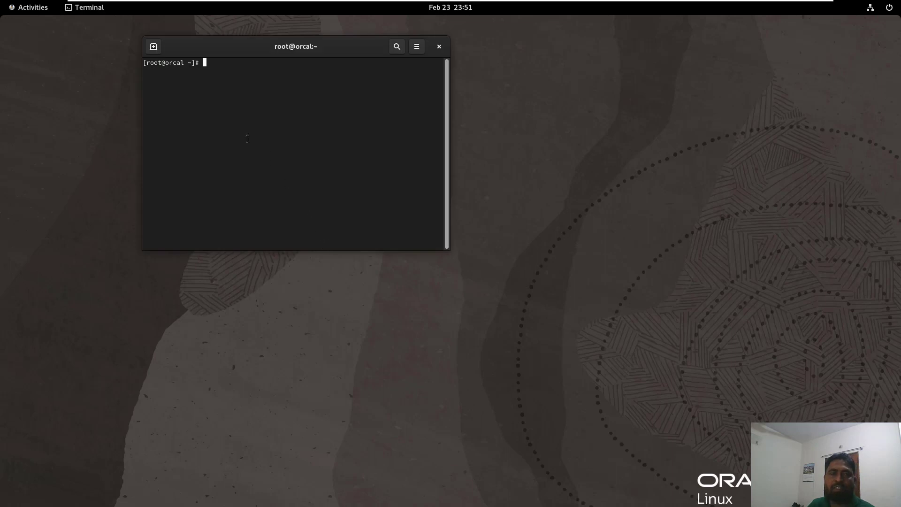
pyautogui.write('ip a\\')
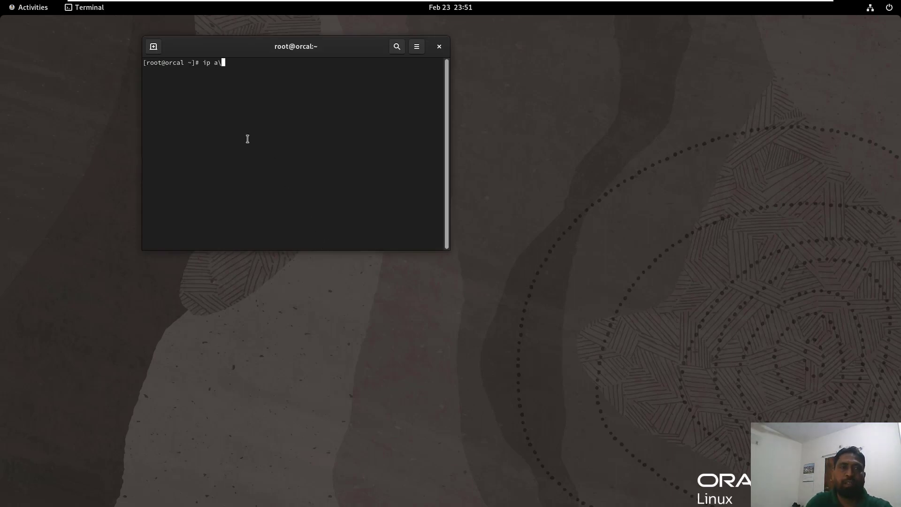
pyautogui.press('BackSpace')
pyautogui.press('Return')
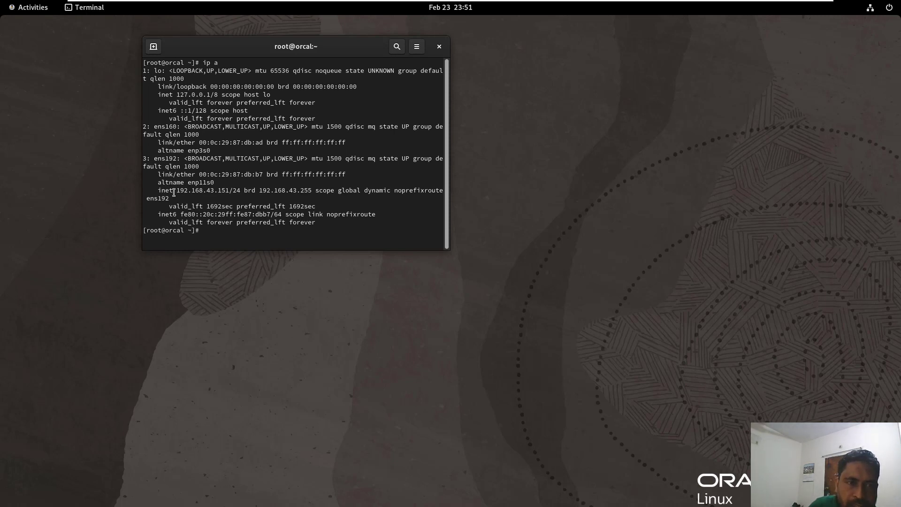
pyautogui.moveTo(175, 190); pyautogui.dragTo(229, 191)
pyautogui.rightClick(225, 198)
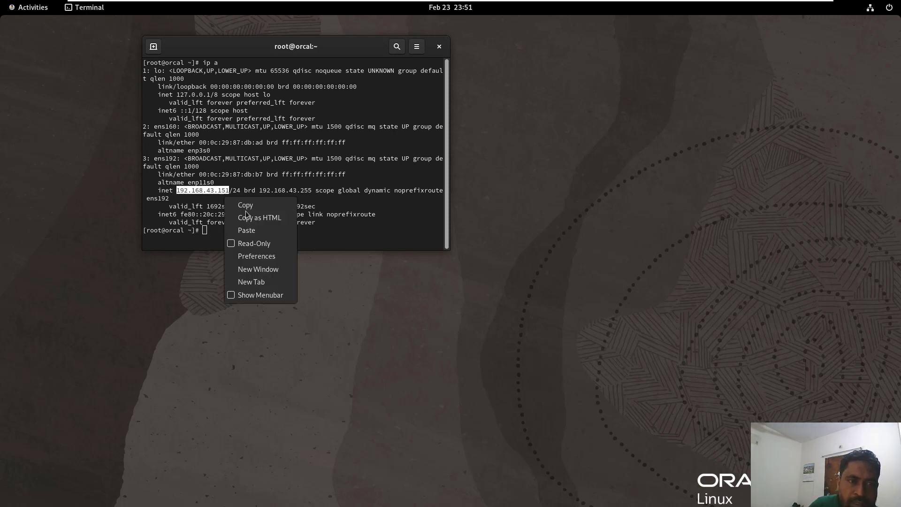
pyautogui.click(246, 206)
# Maximize the terminal and run nmtui
pyautogui.doubleClick(254, 47)
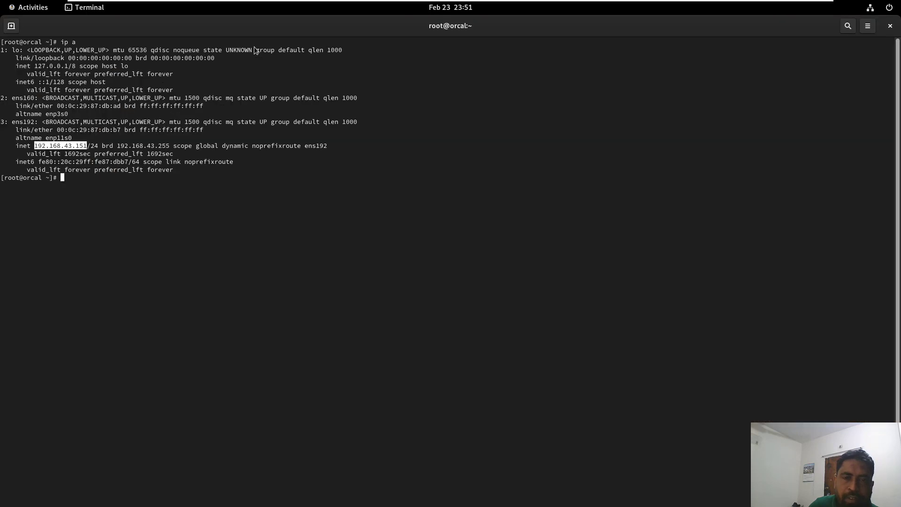
pyautogui.click(201, 214)
pyautogui.press('Return')
pyautogui.press('Return')
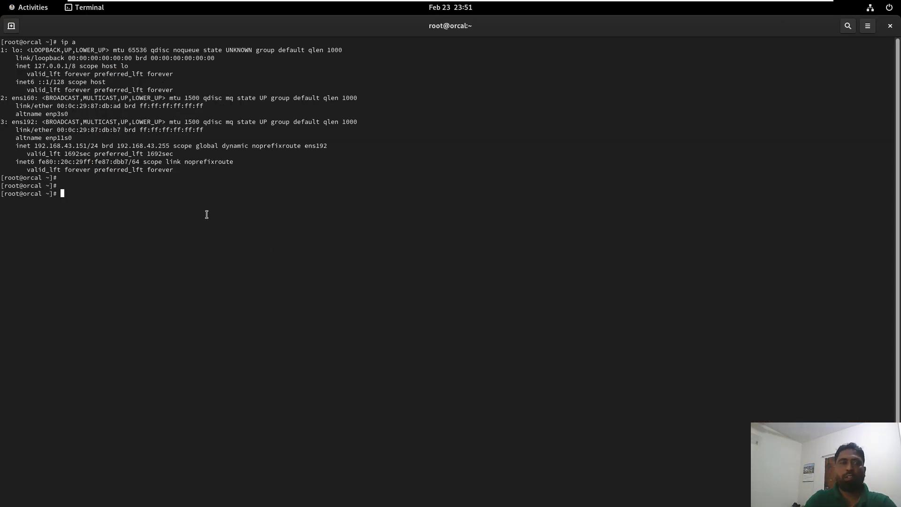
pyautogui.write('nmtui')
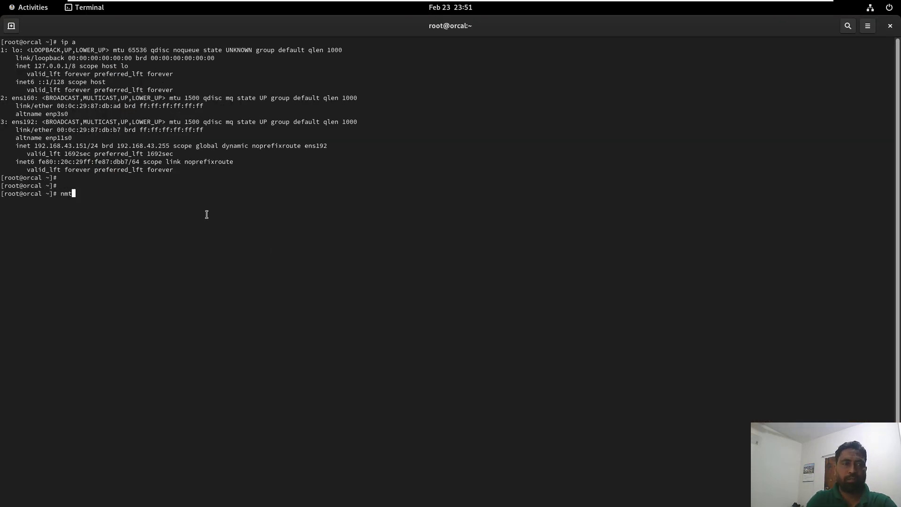
pyautogui.press('BackSpace')
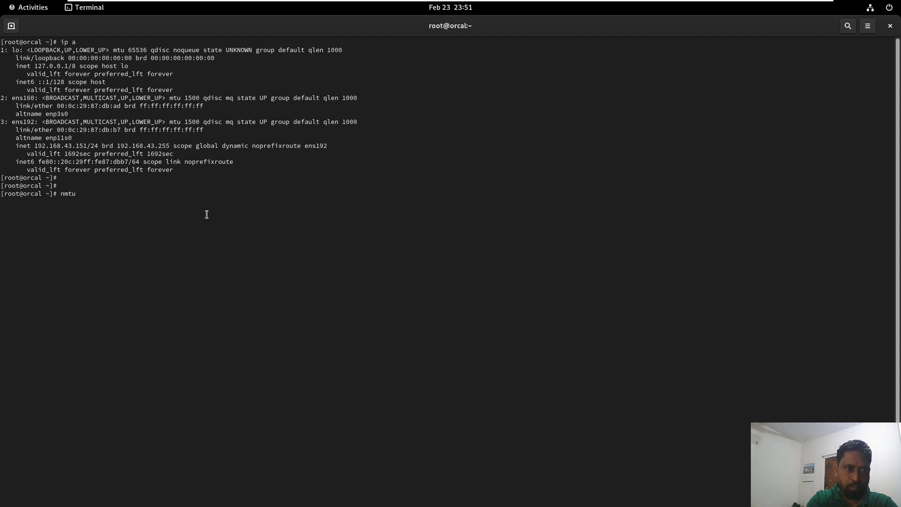
pyautogui.write('i')
pyautogui.press('Return')
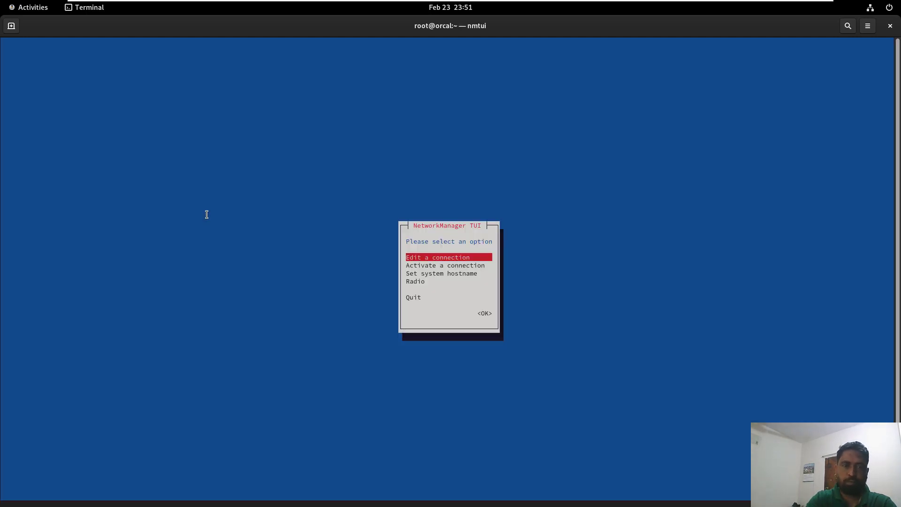
# Open the ens192 connection for editing in nmtui
pyautogui.press('Down')
pyautogui.press('Up')
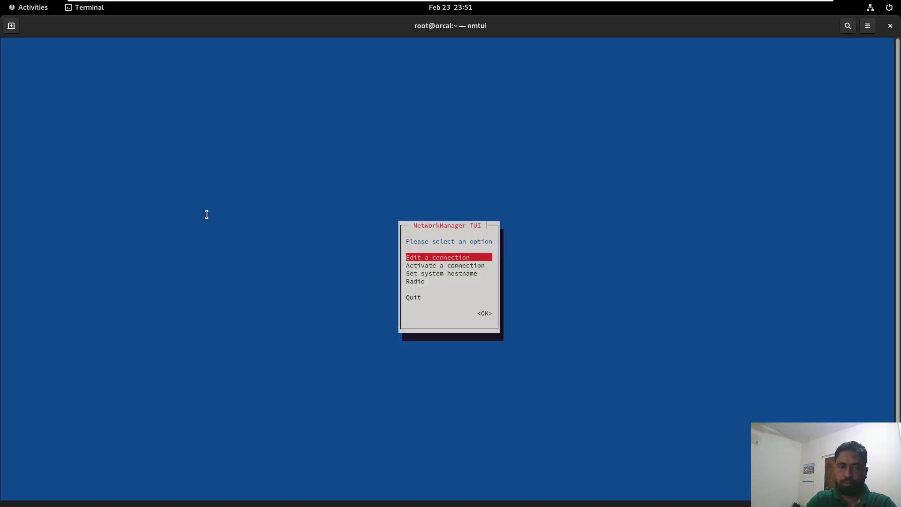
pyautogui.press('Return')
pyautogui.press('Tab')
pyautogui.press('Tab')
pyautogui.press('Return')
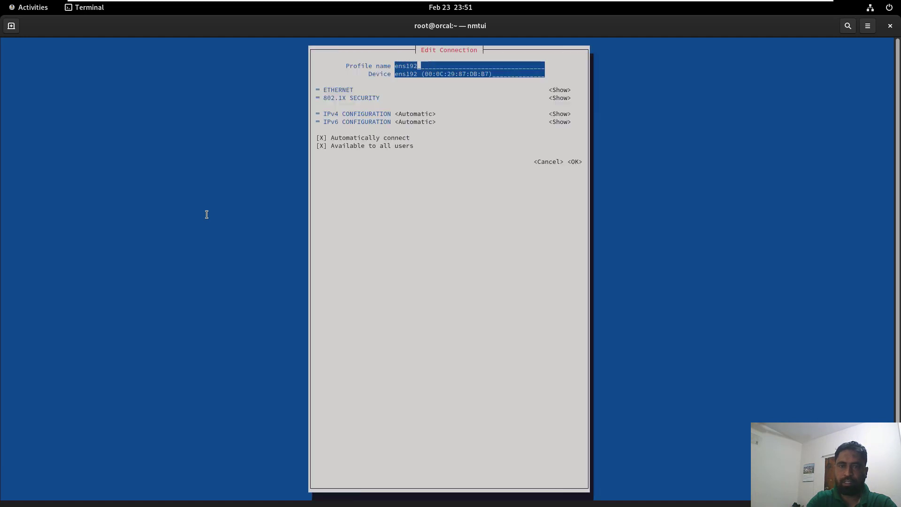
pyautogui.press('Tab')
pyautogui.press('Tab')
pyautogui.press('Tab')
pyautogui.press('Tab')
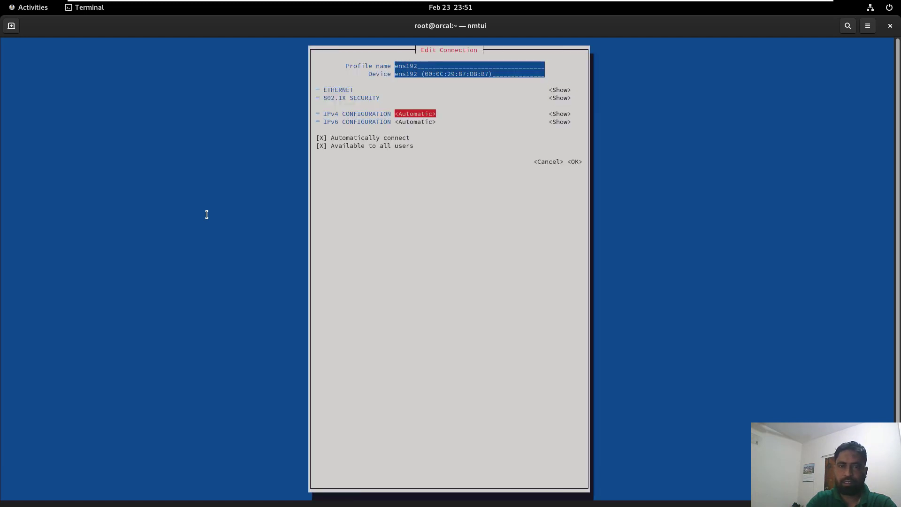
# Set ens192's IPv4 configuration to Manual and show its address fields
pyautogui.press('Return')
pyautogui.press('Down')
pyautogui.press('Down')
pyautogui.press('Down')
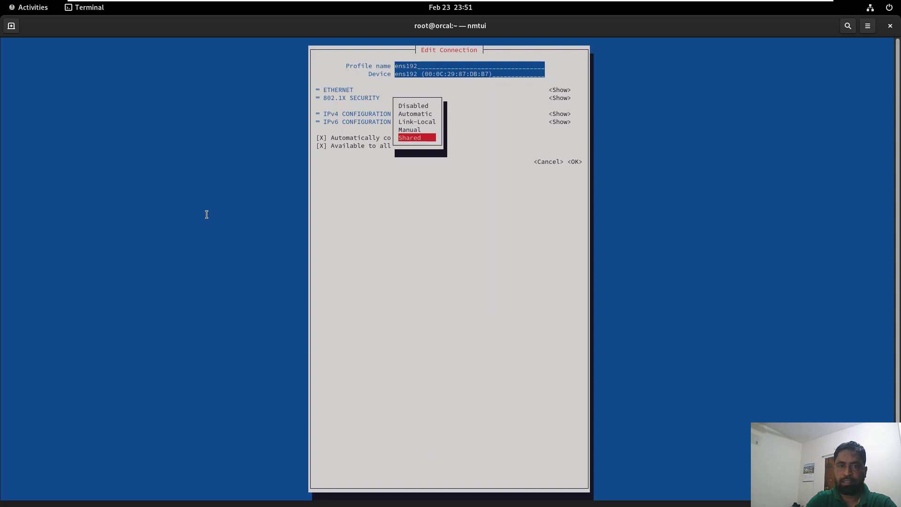
pyautogui.press('Return')
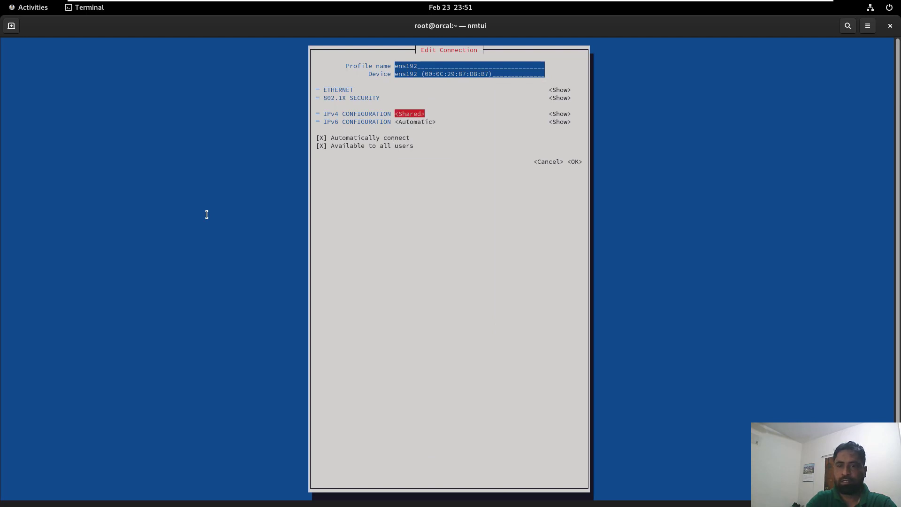
pyautogui.press('Return')
pyautogui.press('Up')
pyautogui.press('Return')
pyautogui.press('Tab')
pyautogui.press('Return')
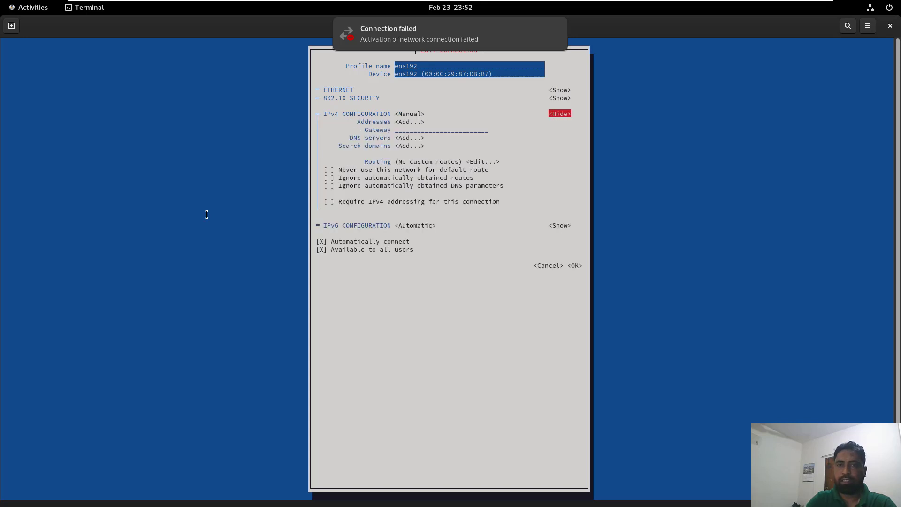
# Paste the copied 192.168.43.151 address and open a second terminal tab
pyautogui.rightClick(415, 123)
pyautogui.click(436, 154)
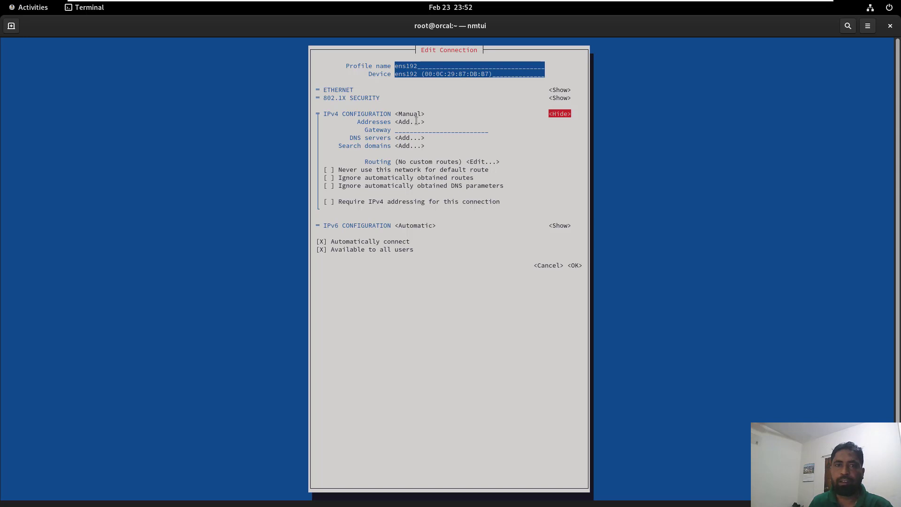
pyautogui.click(12, 25)
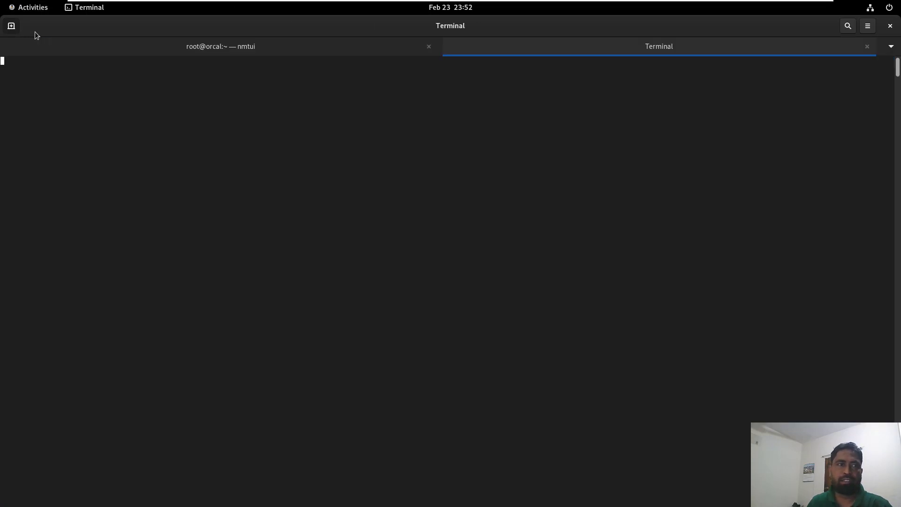
# Run ip a in the new tab to confirm ens192 holds 192.168.43.151
pyautogui.write('i')
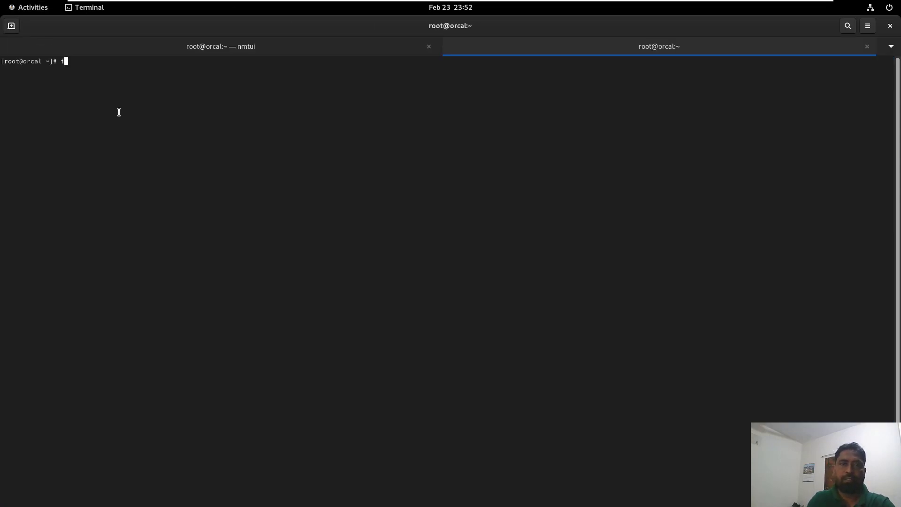
pyautogui.write('p a')
pyautogui.press('Return')
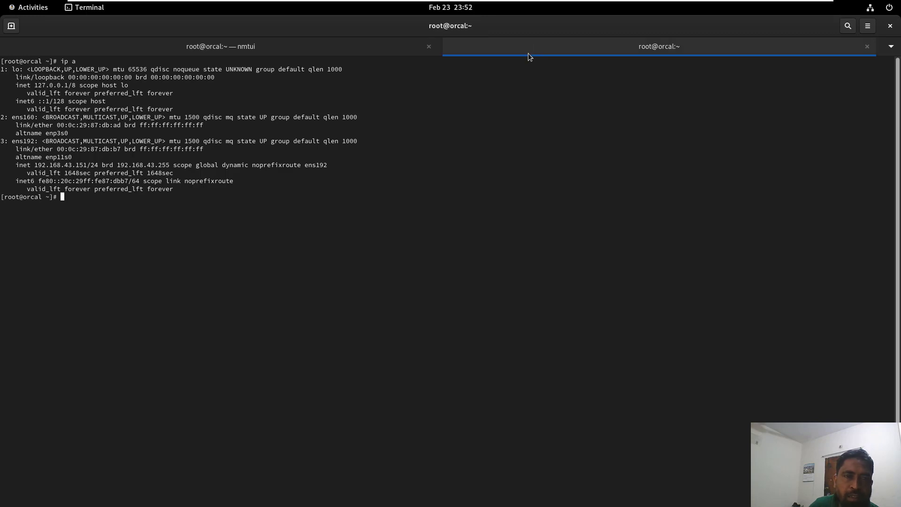
pyautogui.click(368, 47)
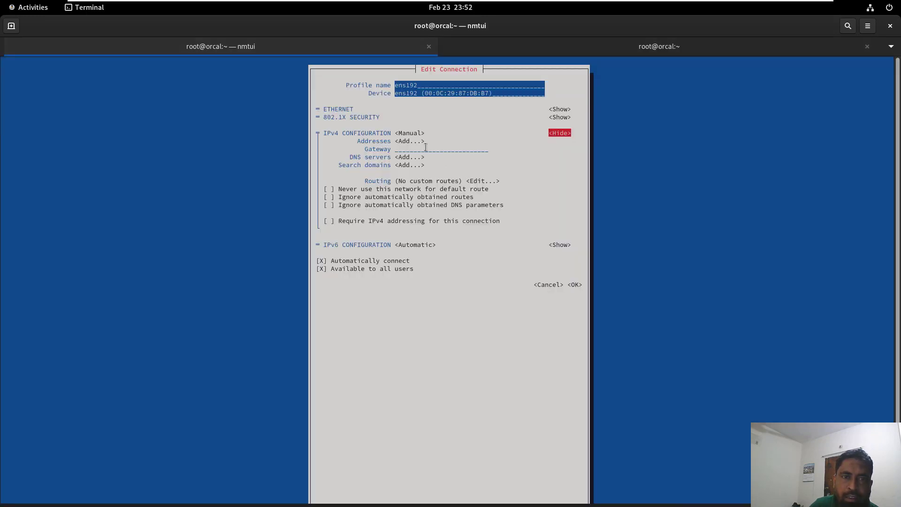
# Step through the ens192 editor fields and toggle the IPv4 section hidden and shown
pyautogui.press('Tab')
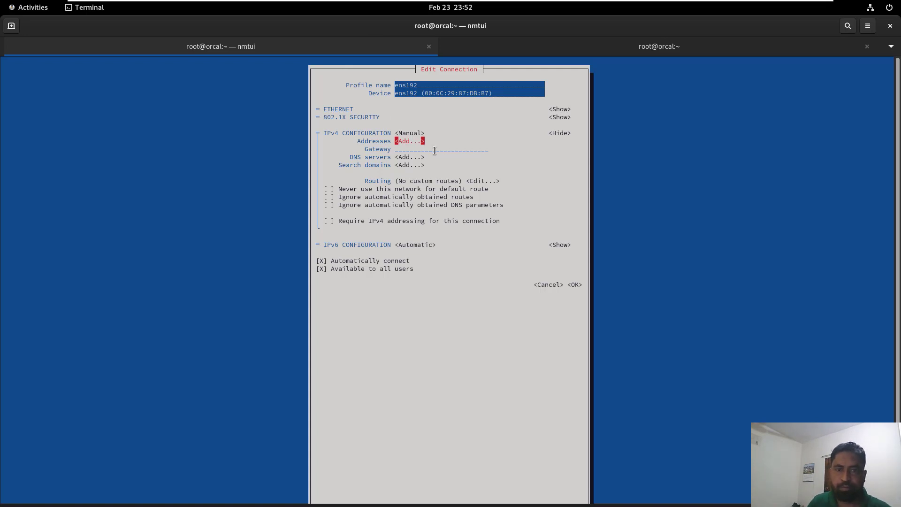
pyautogui.press('Down')
pyautogui.press('Down')
pyautogui.press('Down')
pyautogui.press('Down')
pyautogui.press('Down')
pyautogui.press('Down')
pyautogui.press('Down')
pyautogui.press('Down')
pyautogui.press('Down')
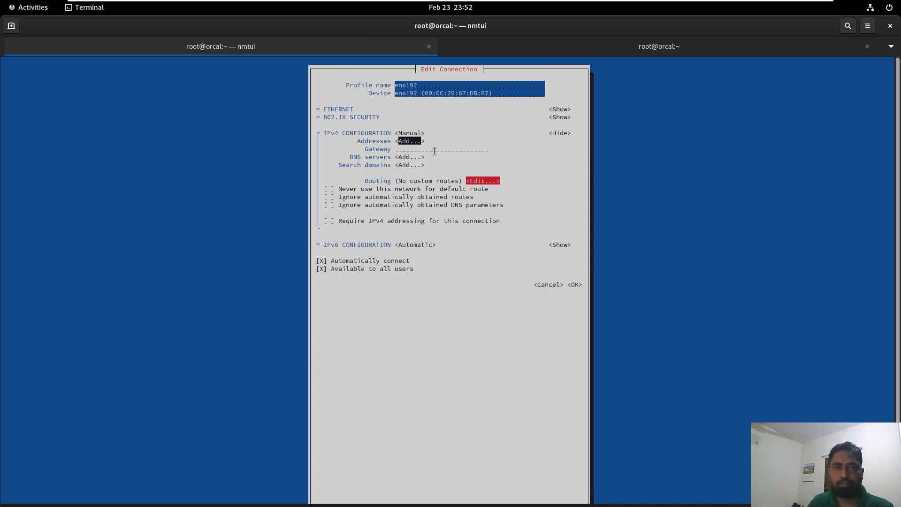
pyautogui.press('Down')
pyautogui.press('Down')
pyautogui.press('Down')
pyautogui.press('Down')
pyautogui.press('Down')
pyautogui.press('Down')
pyautogui.press('Down')
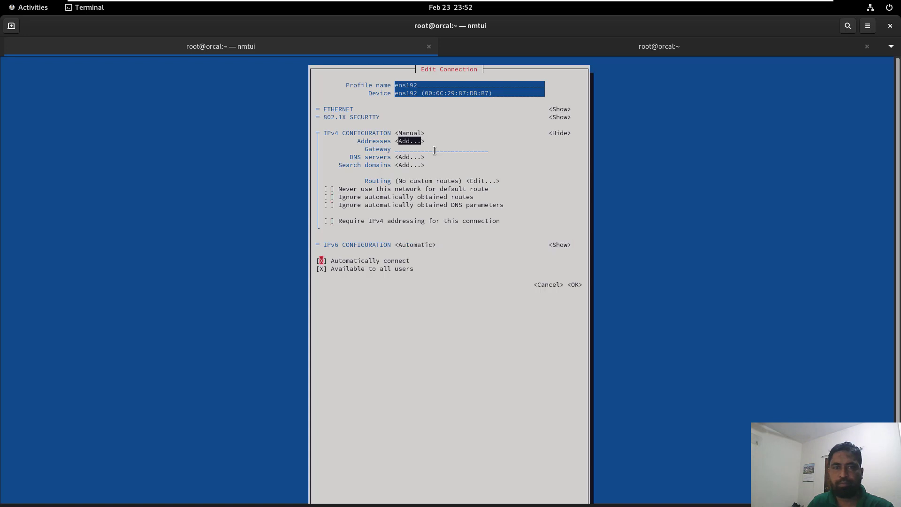
pyautogui.press('Down')
pyautogui.press('Down')
pyautogui.press('Down')
pyautogui.press('Down')
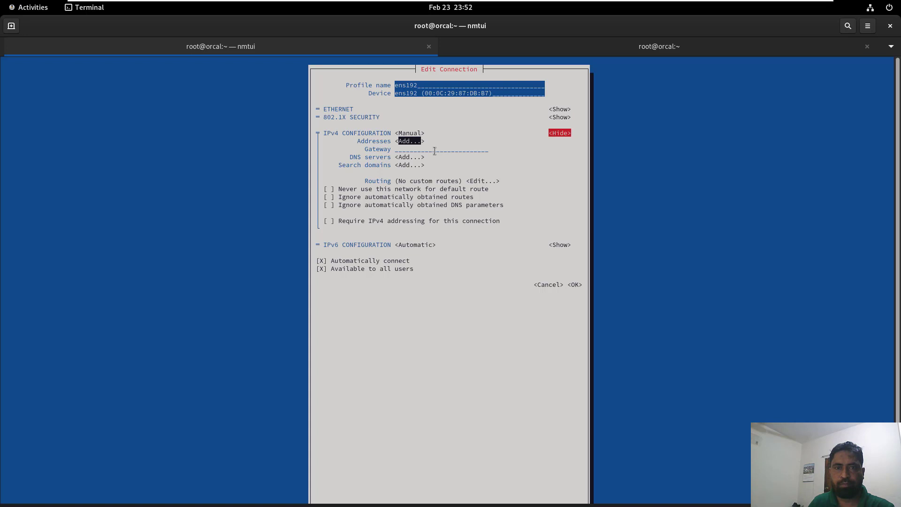
pyautogui.press('Return')
pyautogui.press('Return')
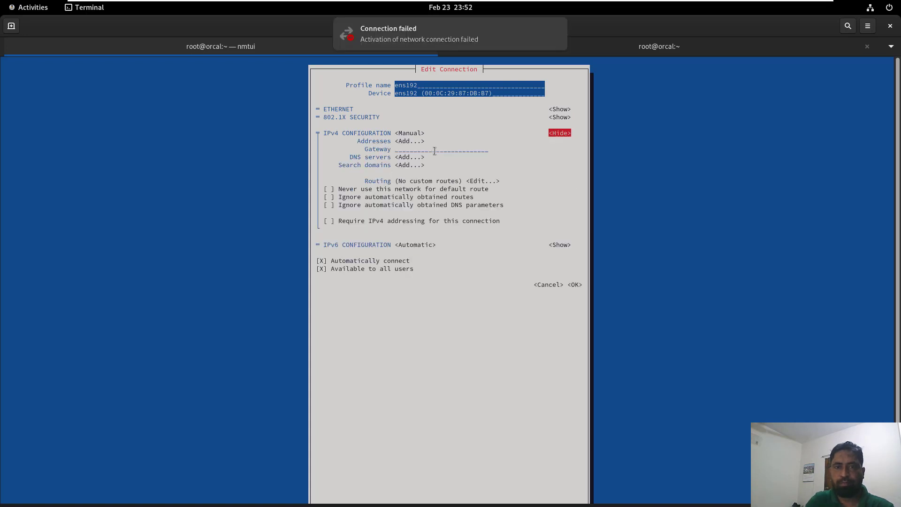
pyautogui.press('Down')
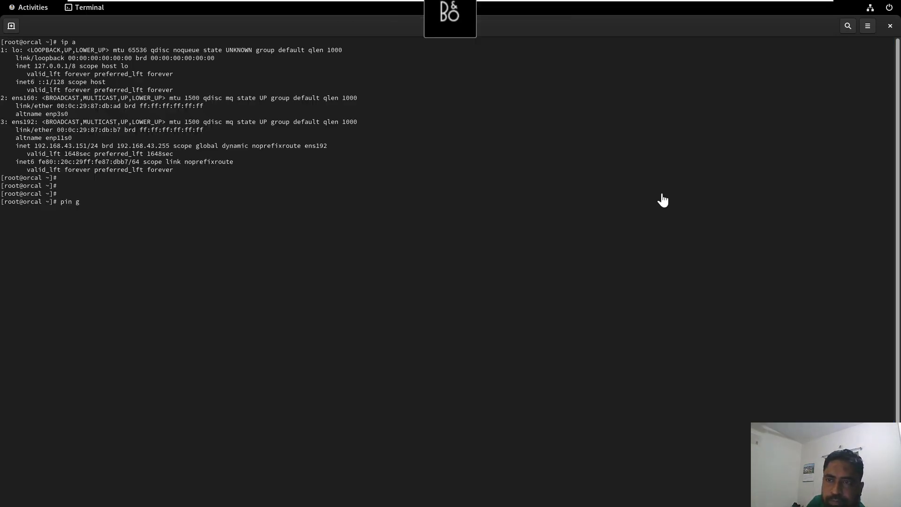
# Ping google.com, fixing a mistyped command first, then stop it to see statistics
pyautogui.press('BackSpace')
pyautogui.press('BackSpace')
pyautogui.press('BackSpace')
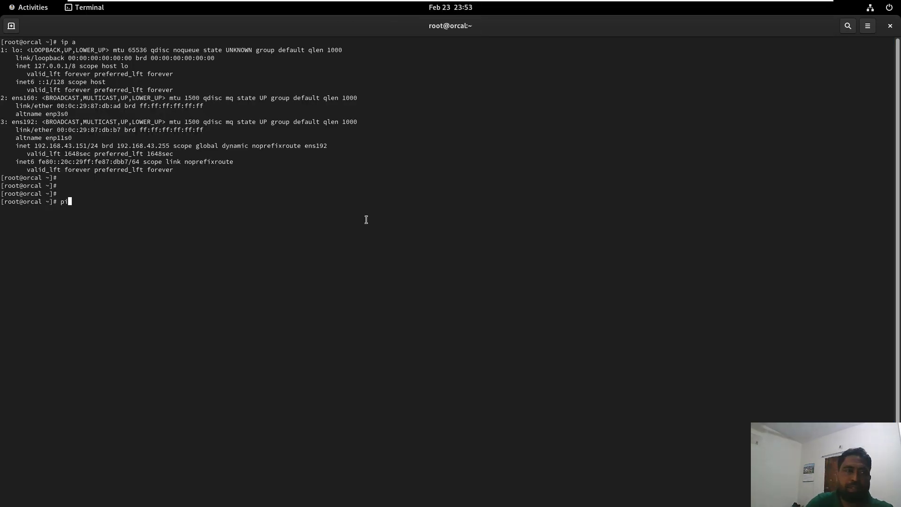
pyautogui.write('ng go')
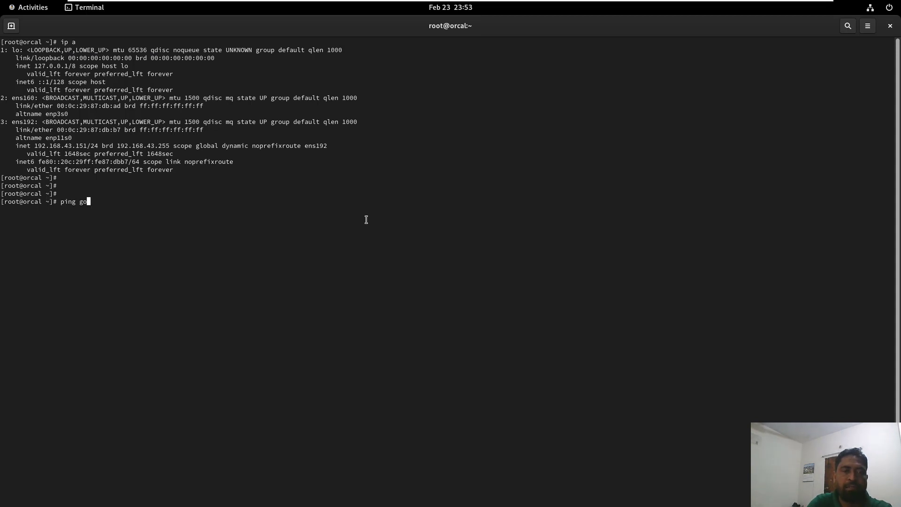
pyautogui.write('ogel.ocm\\')
pyautogui.press('Return')
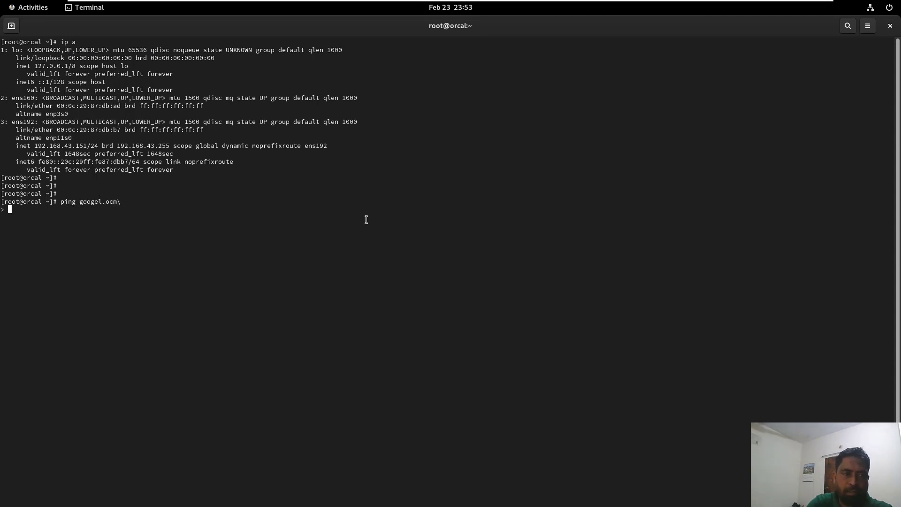
pyautogui.hotkey('ctrl', 'c')
pyautogui.write('pin')
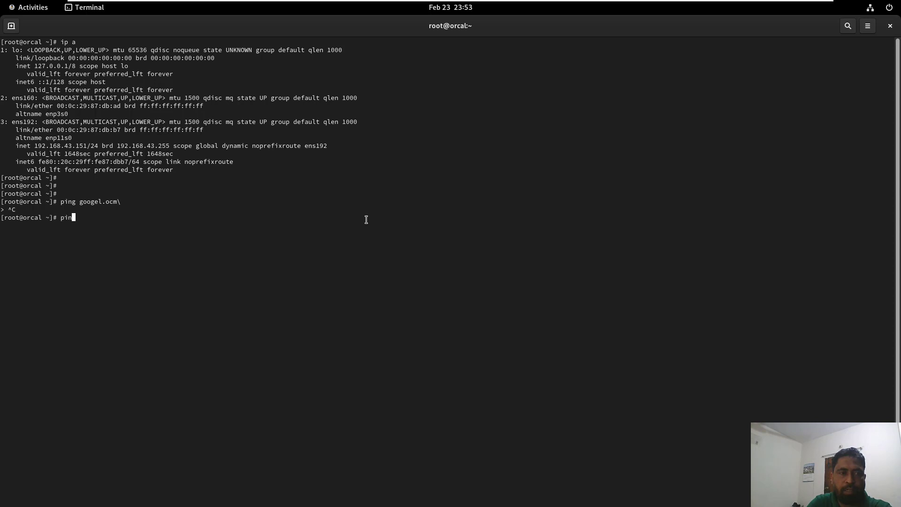
pyautogui.write('g google.com')
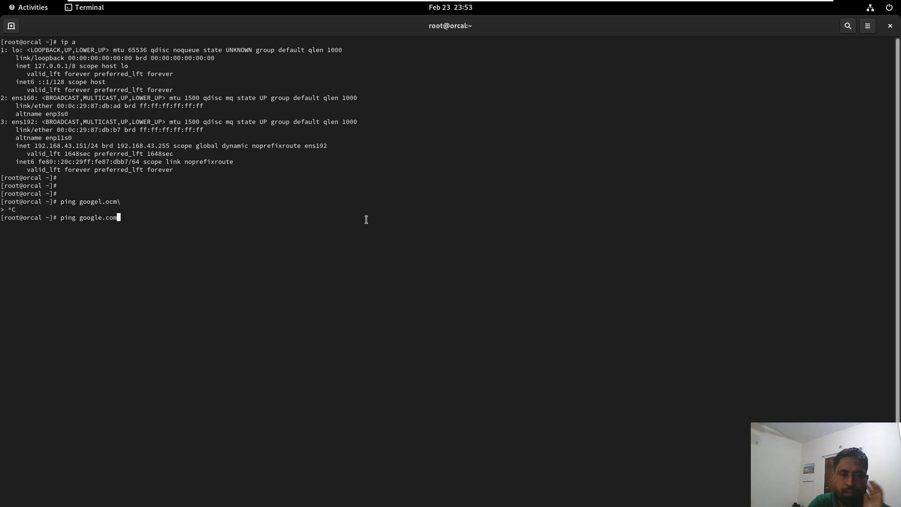
pyautogui.press('Return')
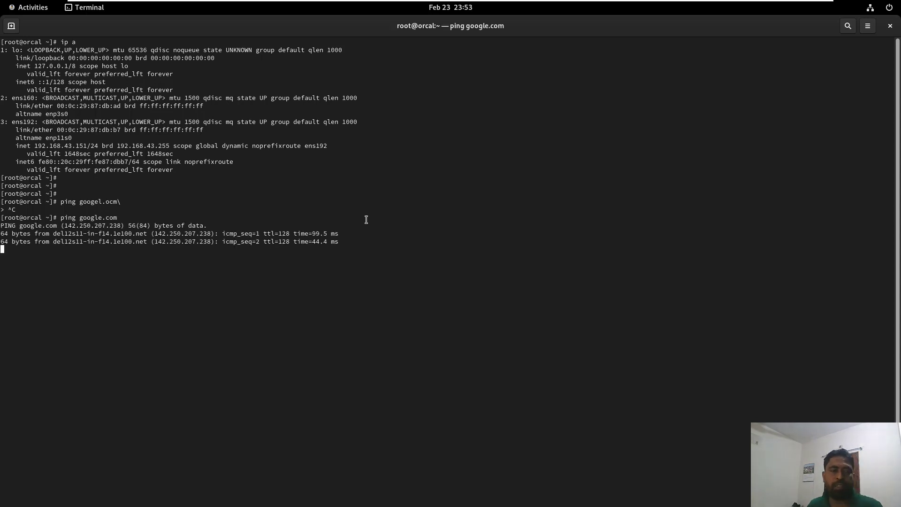
pyautogui.hotkey('ctrl', 'c')
# Leave full-screen view and search the Windows Start menu for MobaXterm
pyautogui.moveTo(595, 3)
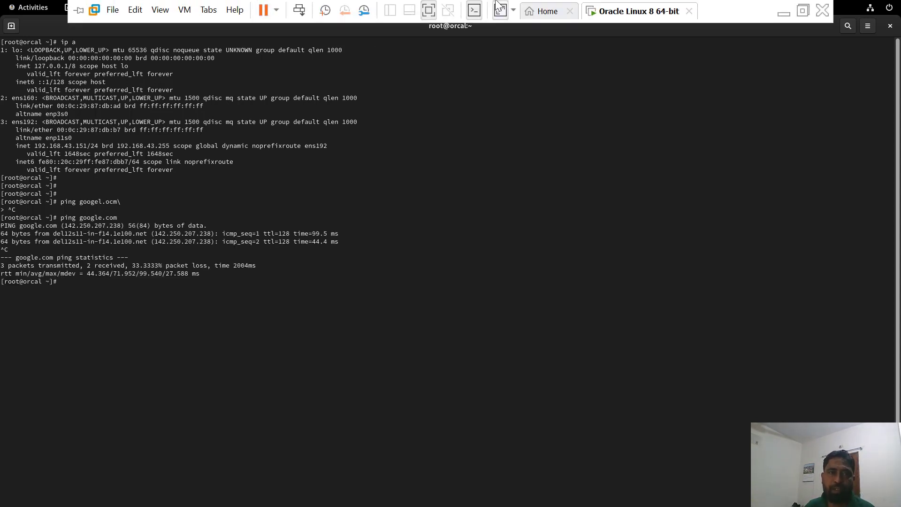
pyautogui.click(430, 10)
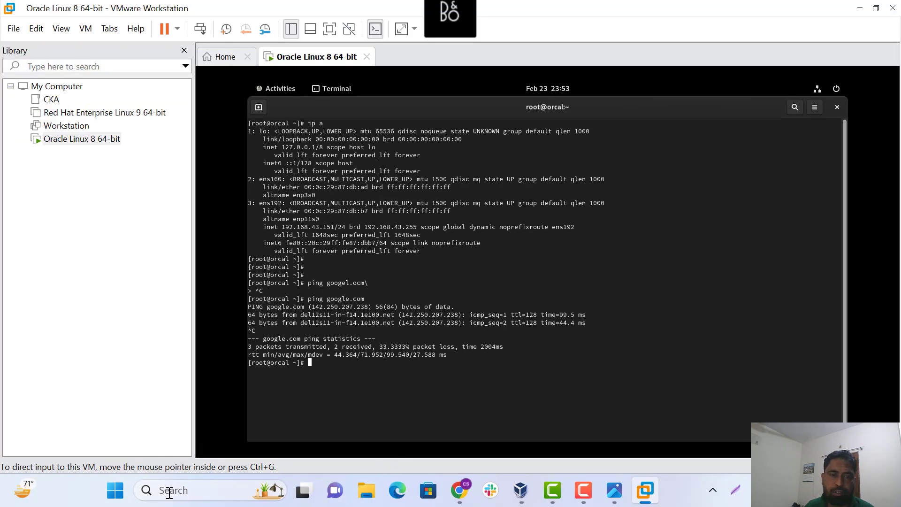
pyautogui.click(115, 491)
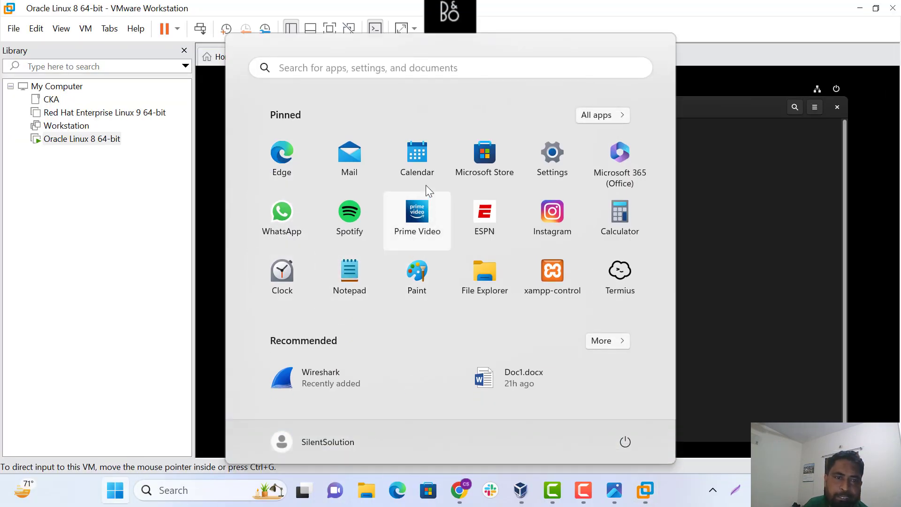
pyautogui.click(301, 67)
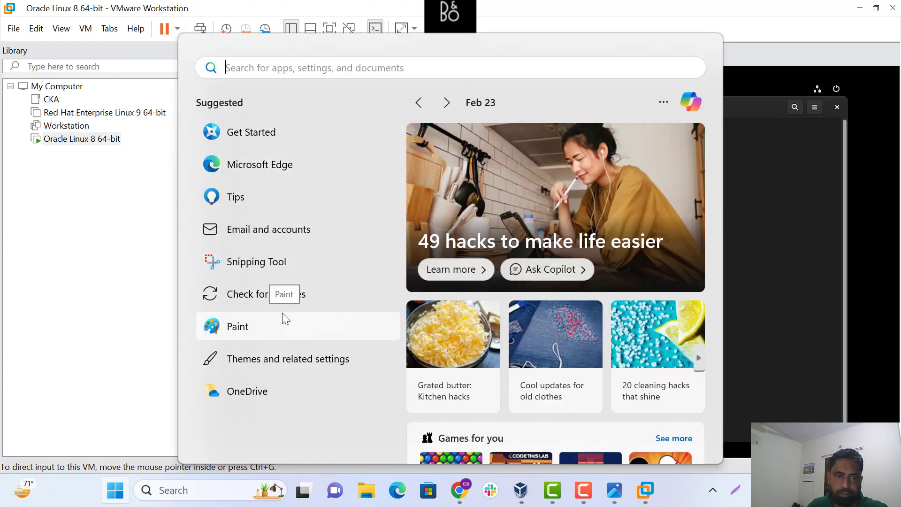
pyautogui.write('m')
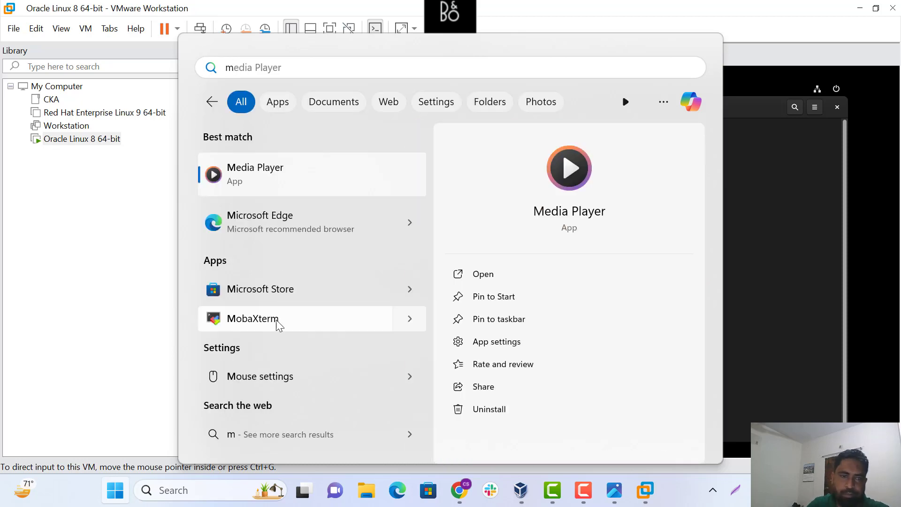
pyautogui.press('Escape')
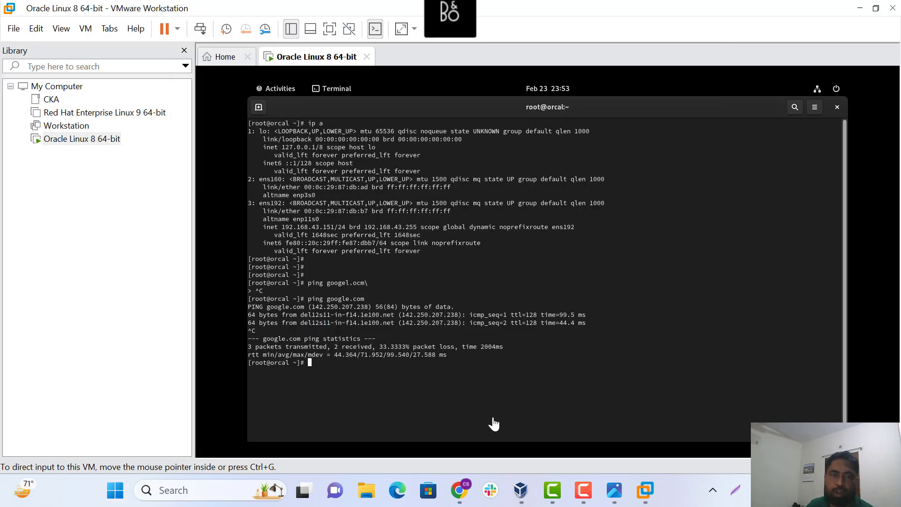
pyautogui.click(172, 496)
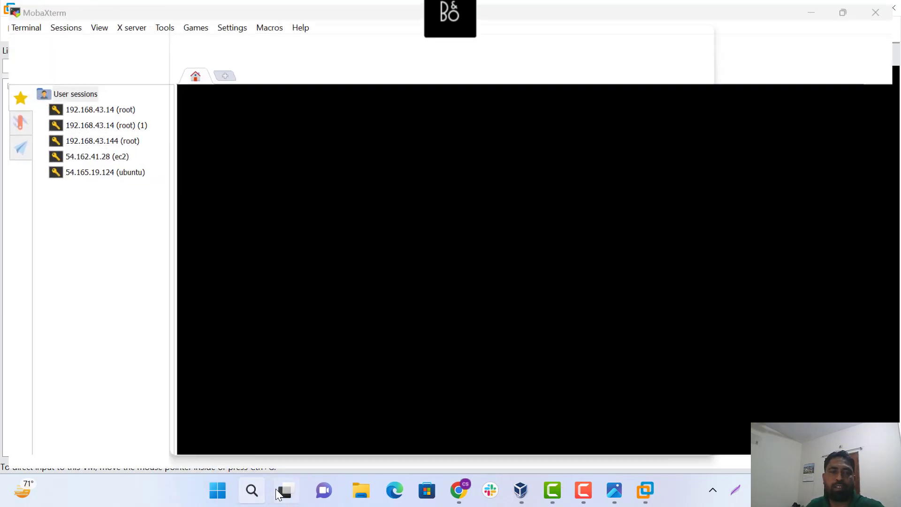
# Start a new MobaXterm session of type SSH
pyautogui.press('super')
pyautogui.write('c')
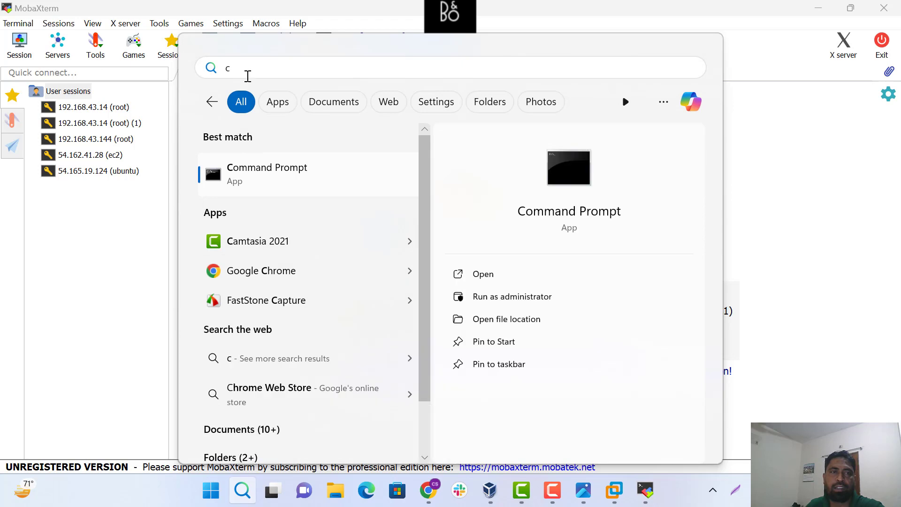
pyautogui.press('BackSpace')
pyautogui.click(21, 46)
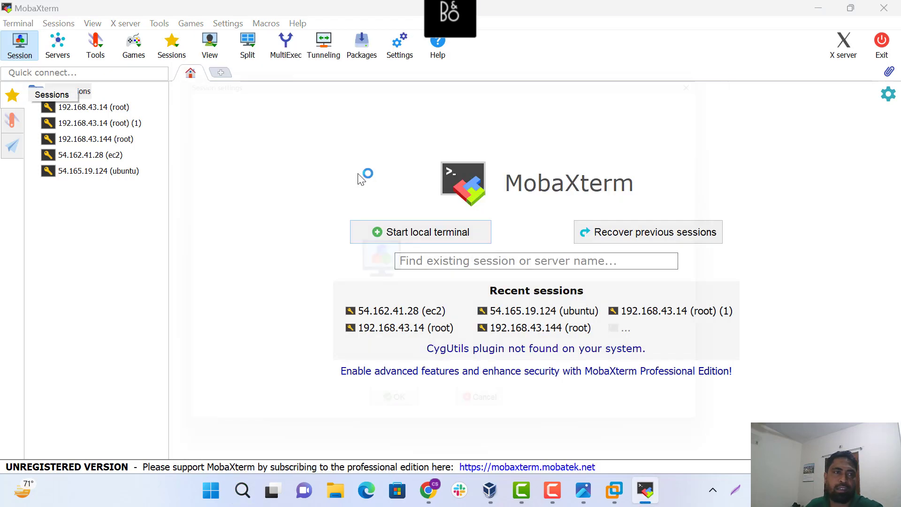
pyautogui.click(179, 99)
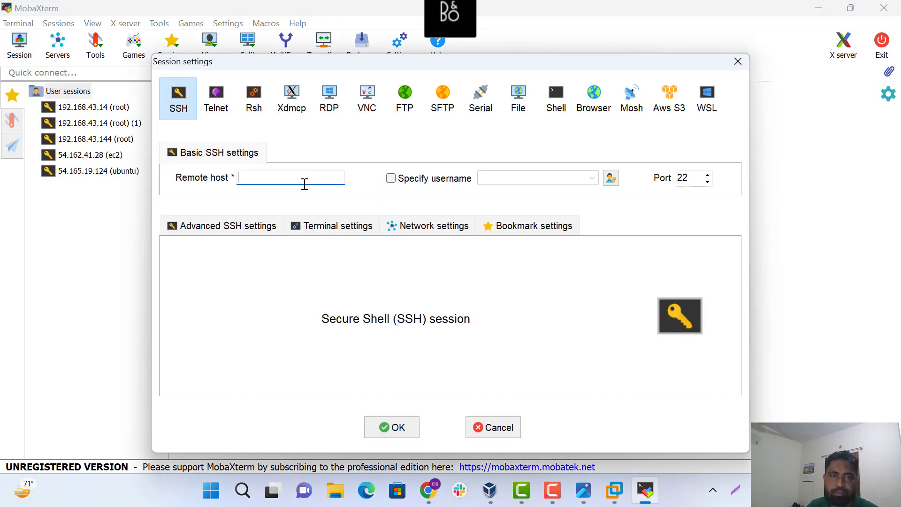
# Set remote host 192.168.43.151 with username root and save the session
pyautogui.write('19')
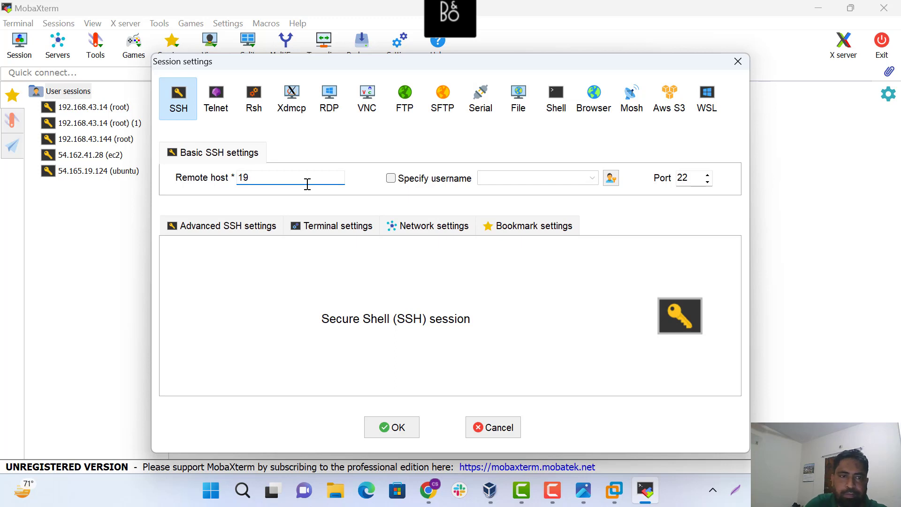
pyautogui.write('2.16')
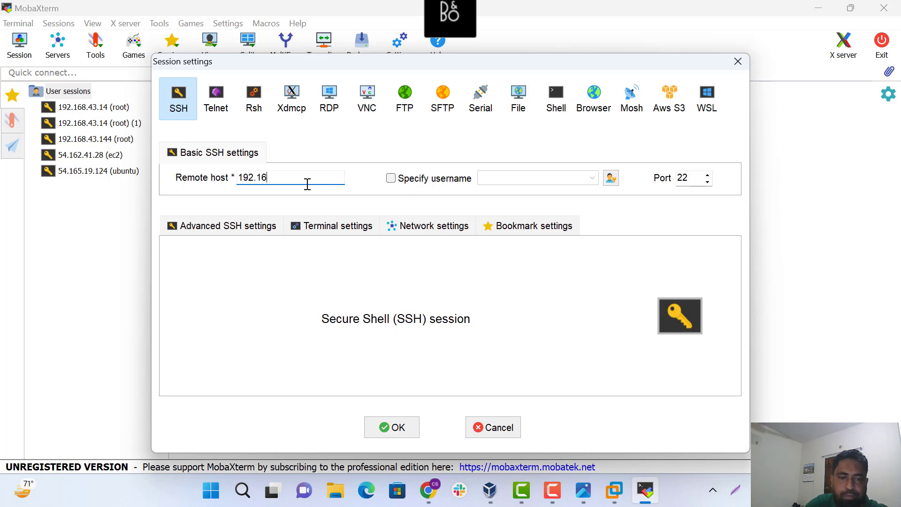
pyautogui.write('8.43.14')
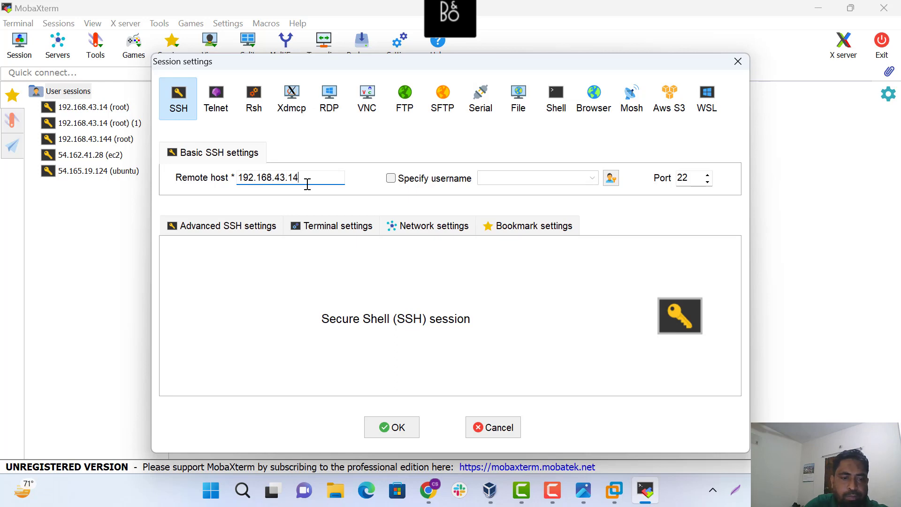
pyautogui.press('BackSpace')
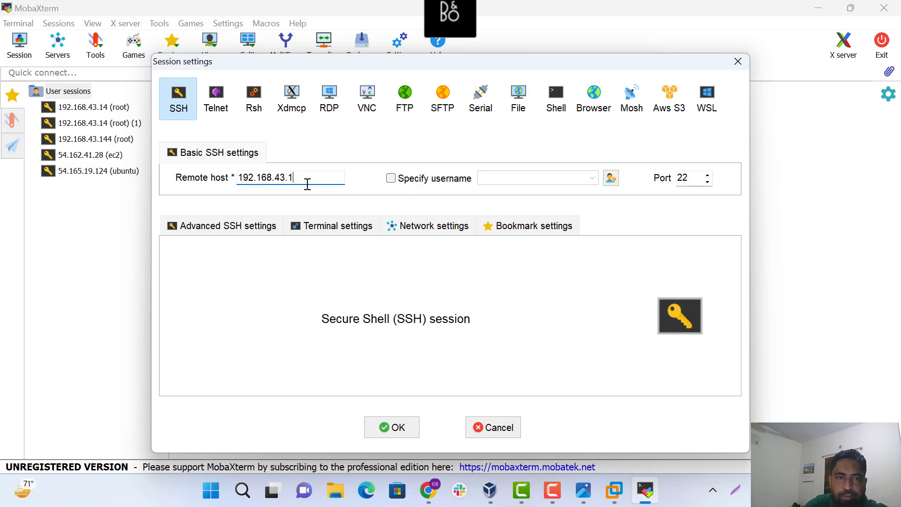
pyautogui.write('51')
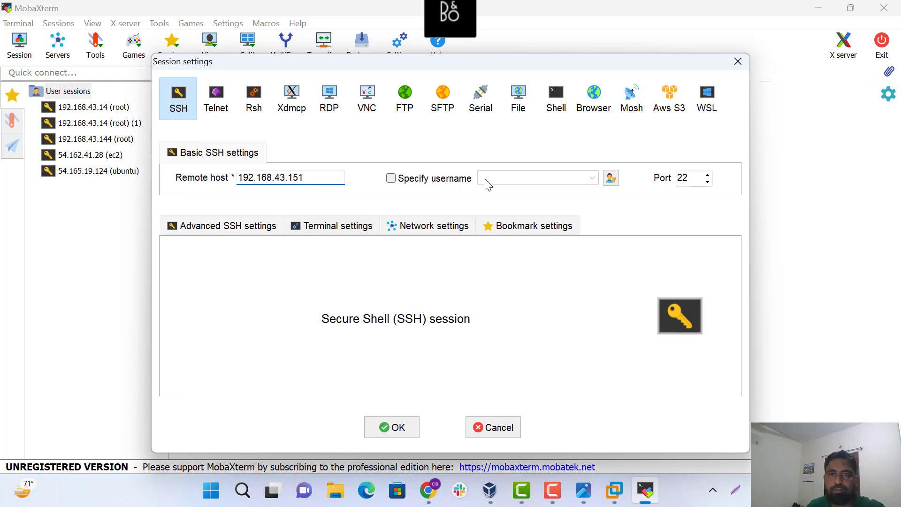
pyautogui.click(390, 178)
pyautogui.write('r')
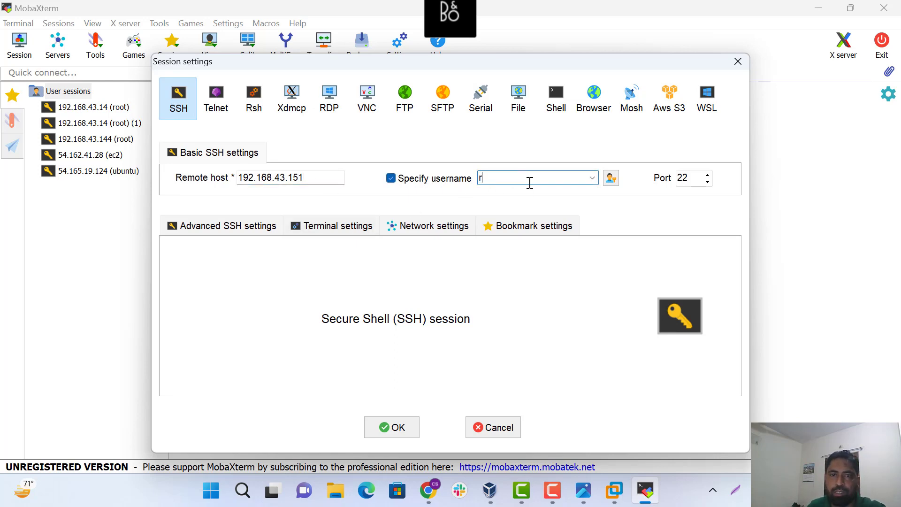
pyautogui.write('oot')
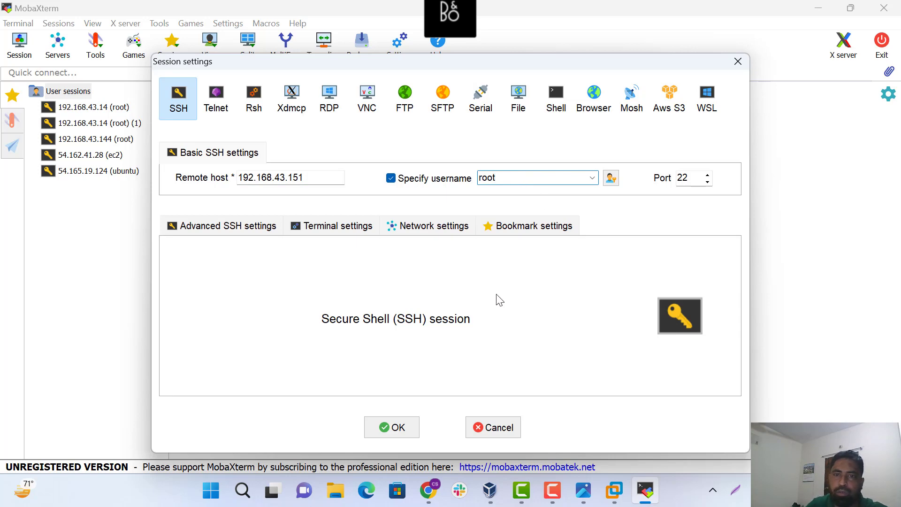
pyautogui.click(398, 427)
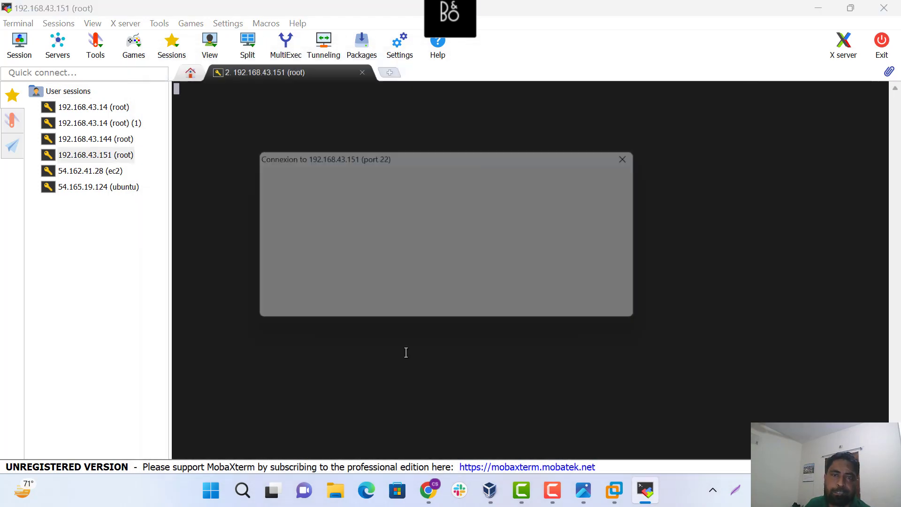
# Attempt the root SSH login, abandon it after Access denied, and return to VMware
pyautogui.click(368, 284)
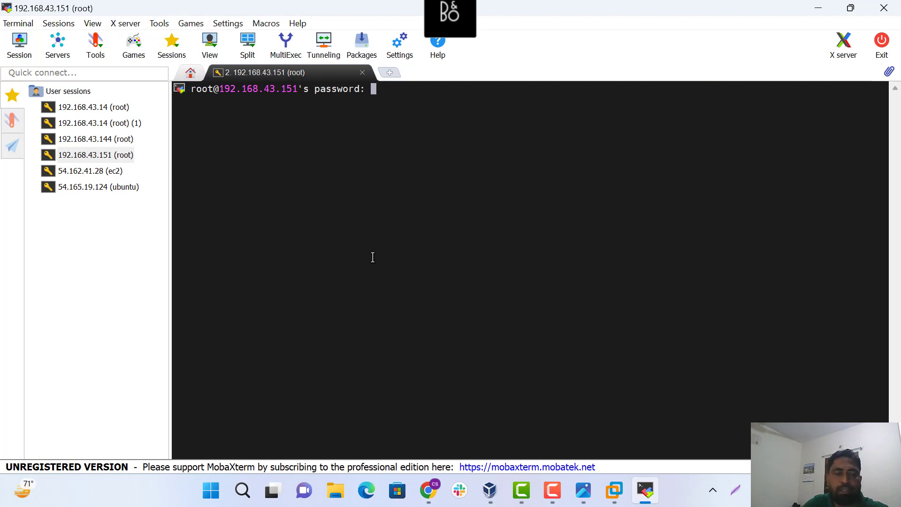
pyautogui.press('Return')
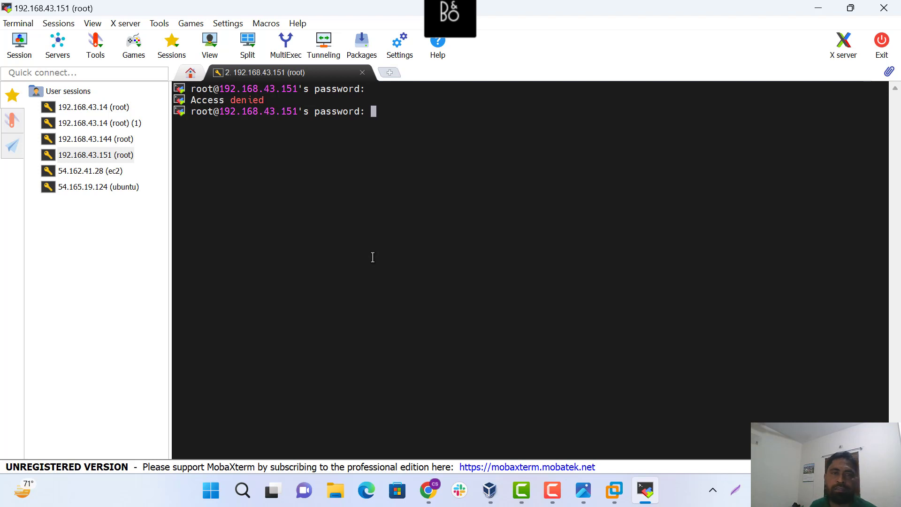
pyautogui.hotkey('ctrl', 'c')
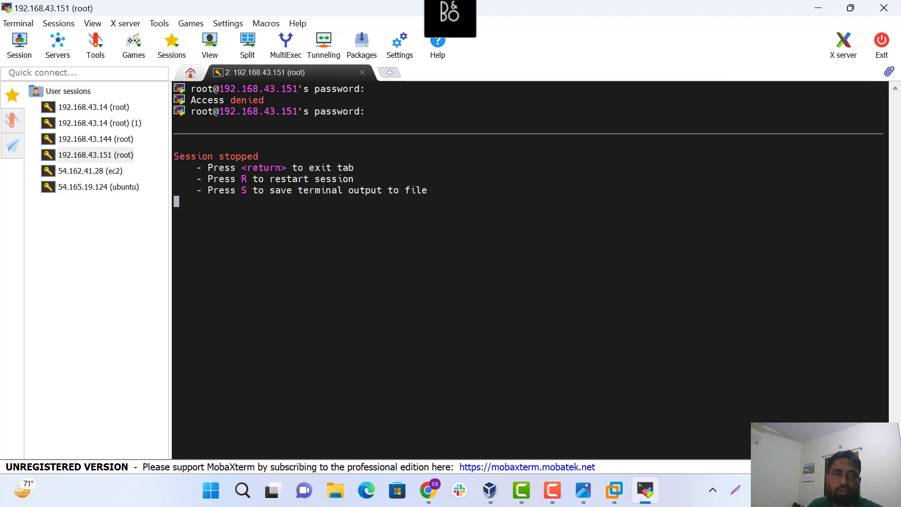
pyautogui.click(646, 494)
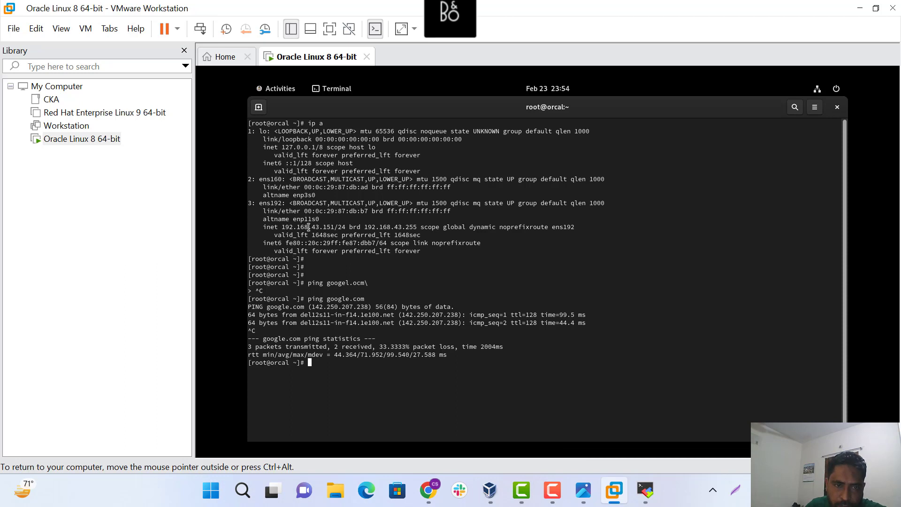
# Copy the VM's IP address 192.168.43.151 from the ens192 line
pyautogui.moveTo(282, 227); pyautogui.dragTo(330, 227)
pyautogui.rightClick(329, 227)
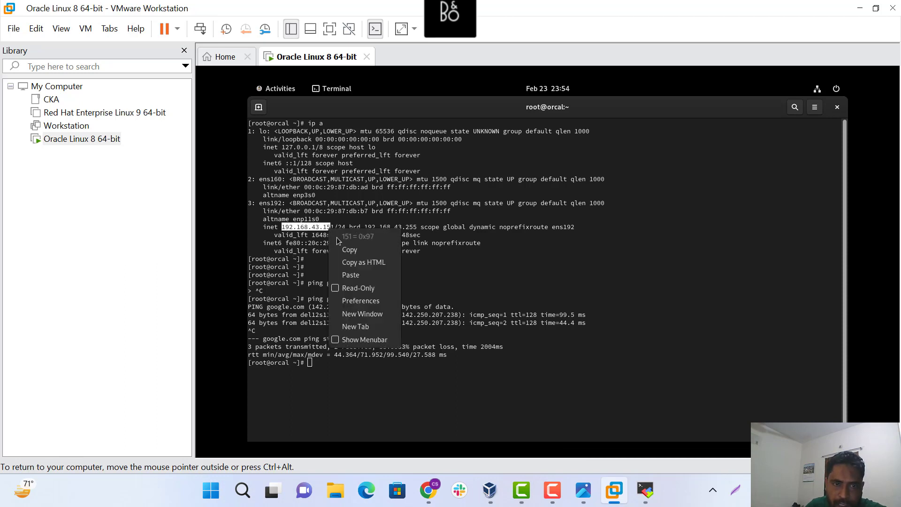
pyautogui.click(340, 237)
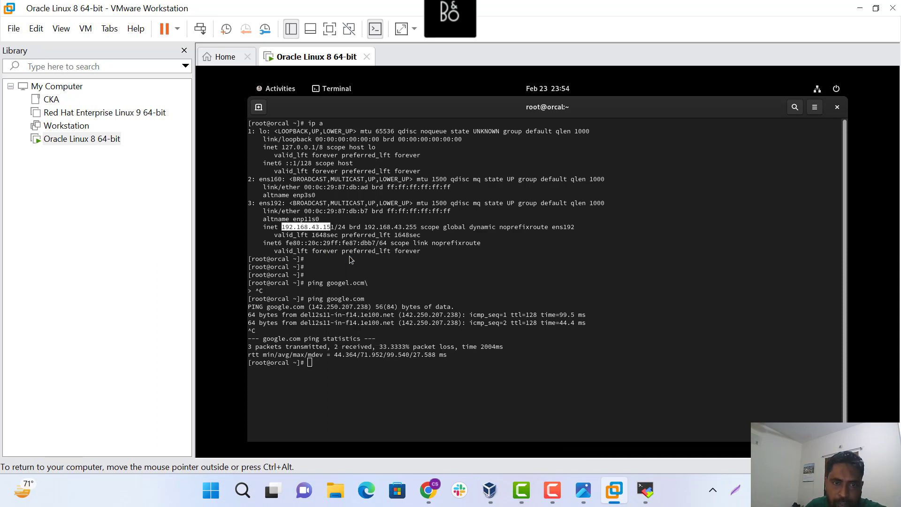
pyautogui.click(242, 491)
pyautogui.write('cd')
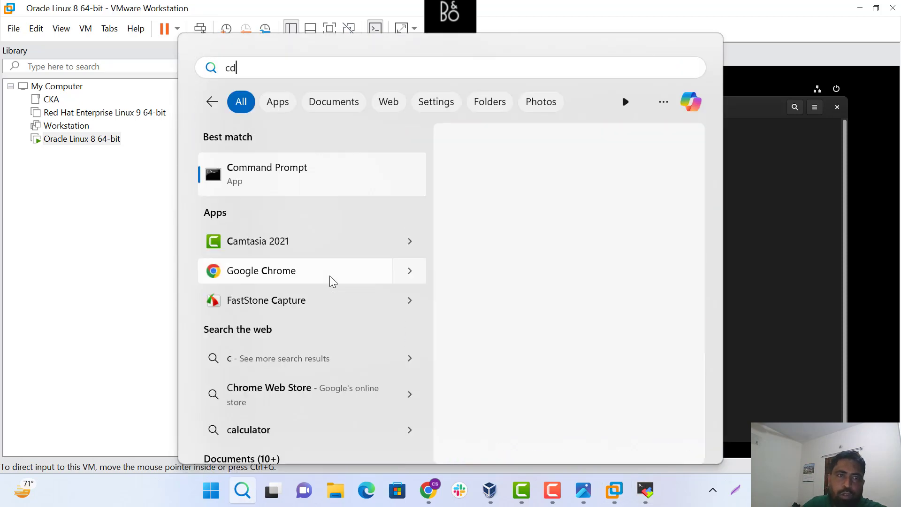
pyautogui.write('md')
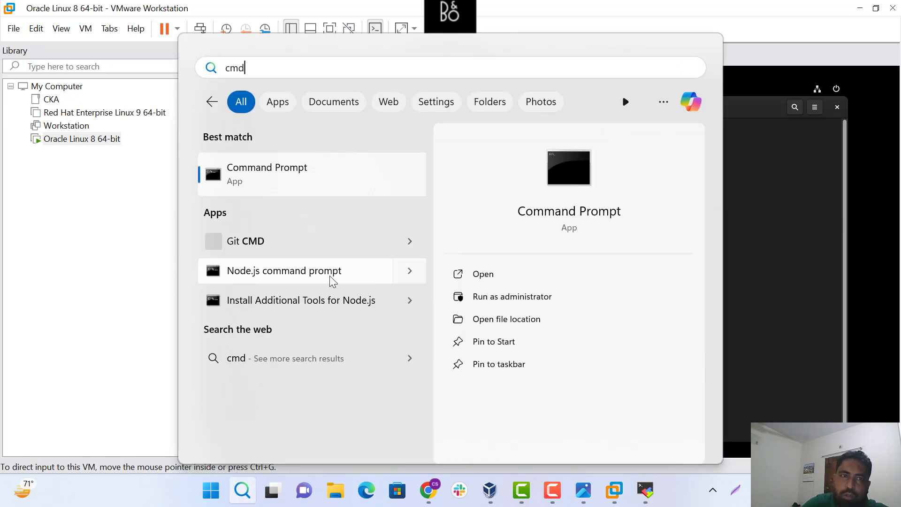
pyautogui.press('Return')
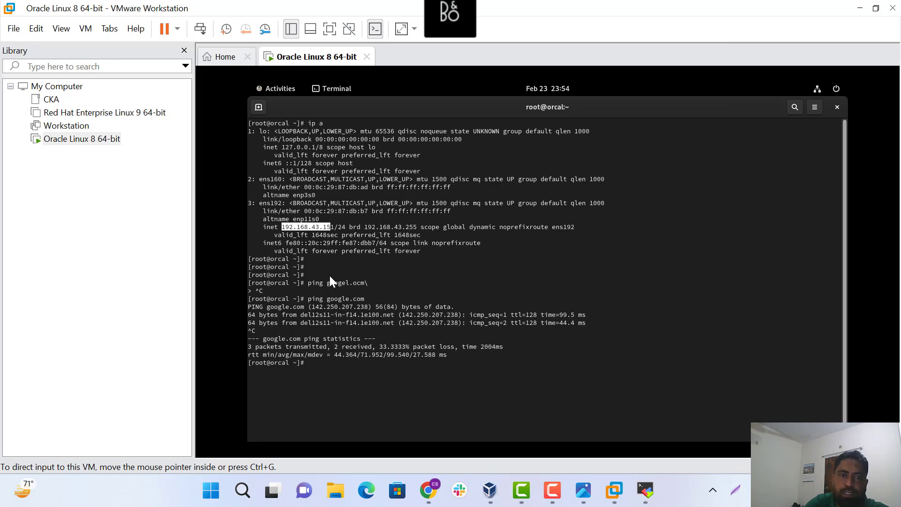
pyautogui.write('ssh ')
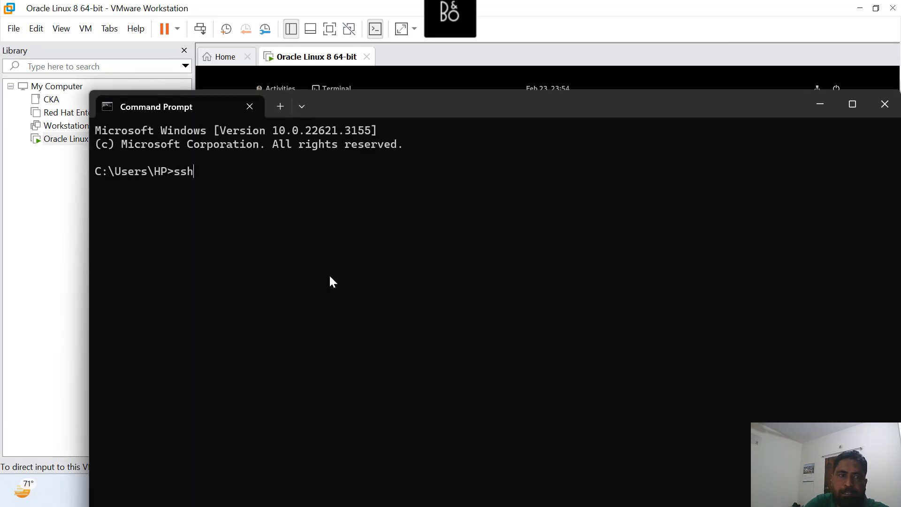
pyautogui.write('soc@192.168.43.15')
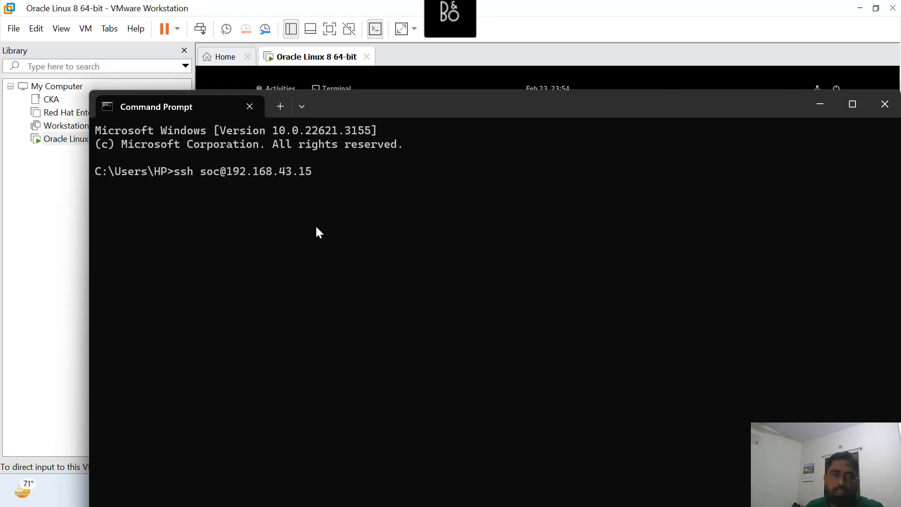
pyautogui.write('1')
pyautogui.press('Return')
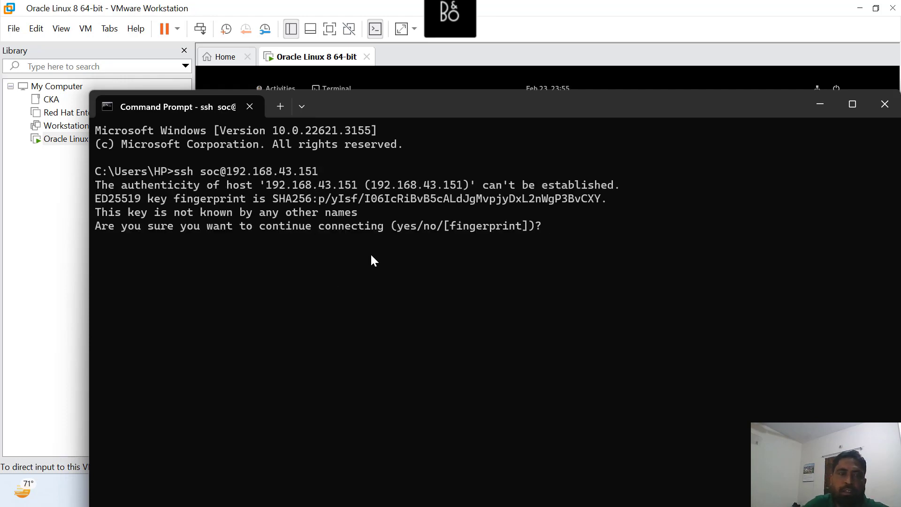
# Accept the VM's host key with 'yes' and log in as soc with the password
pyautogui.write('eys')
pyautogui.press('Return')
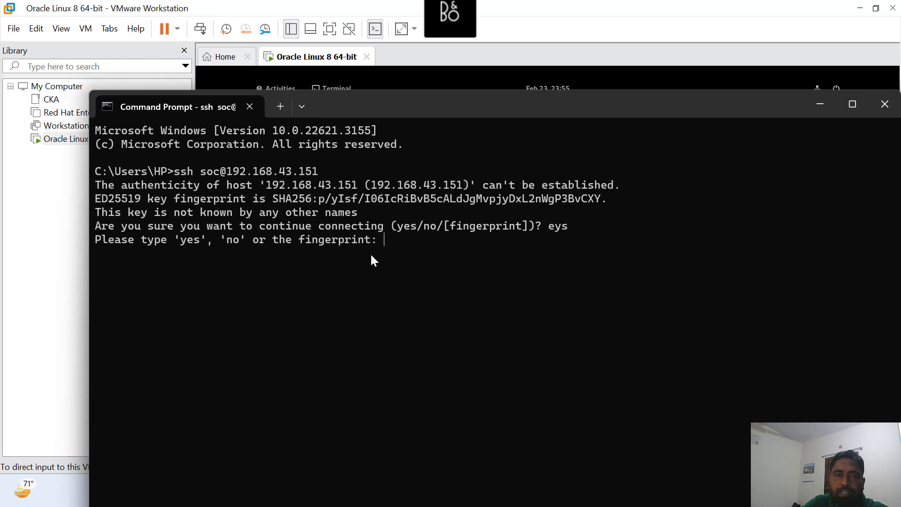
pyautogui.write('yes')
pyautogui.press('Return')
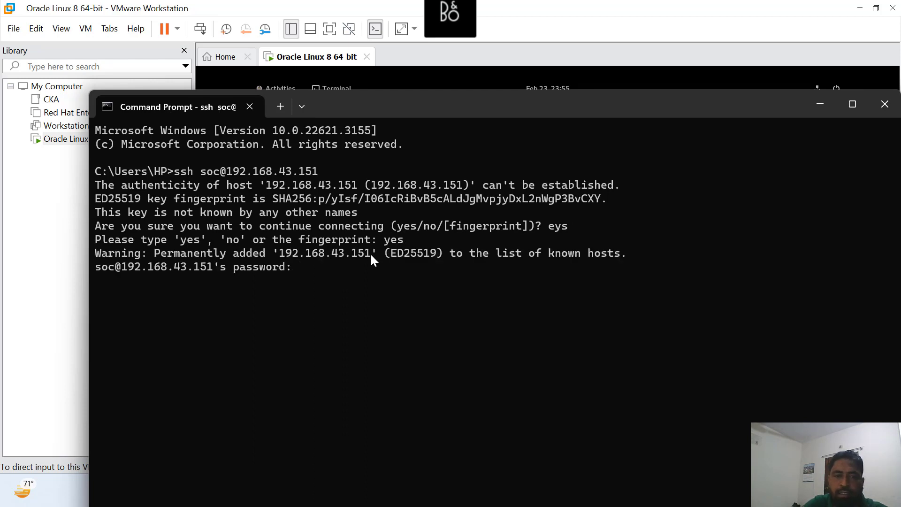
pyautogui.press('Return')
# Clear the terminal and display /etc/os-release, showing Oracle Linux Server 9.3
pyautogui.write('clear')
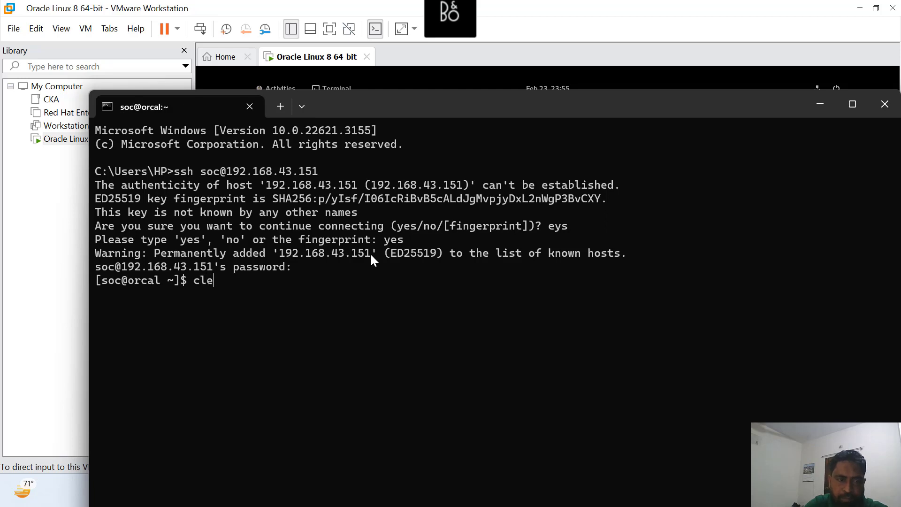
pyautogui.press('Return')
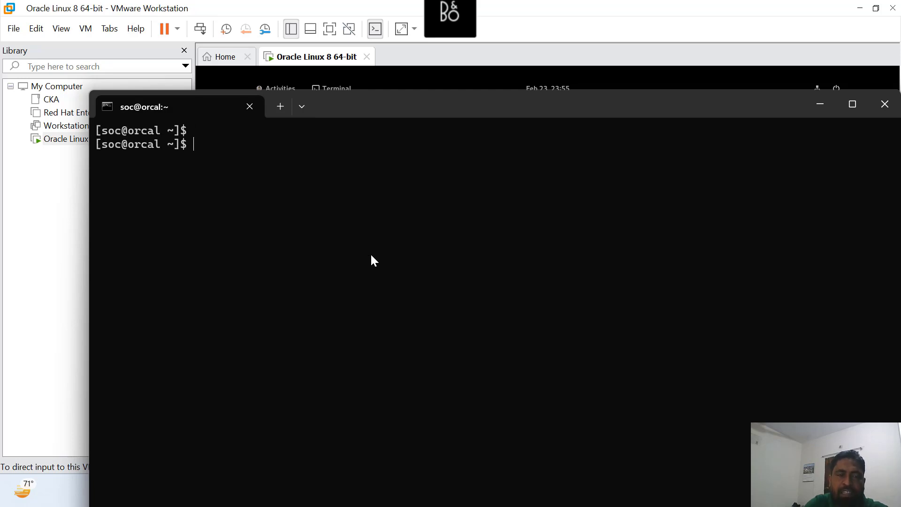
pyautogui.write('cat /etc/os')
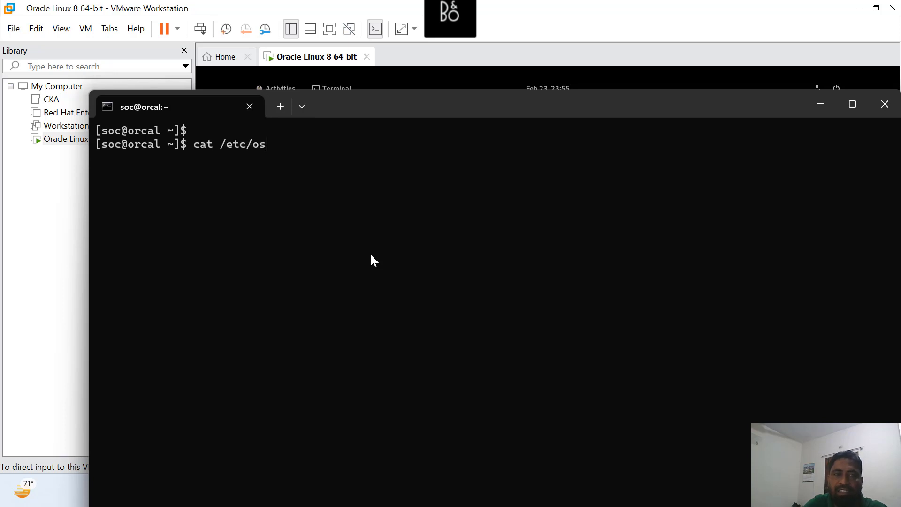
pyautogui.write('-')
pyautogui.press('Tab')
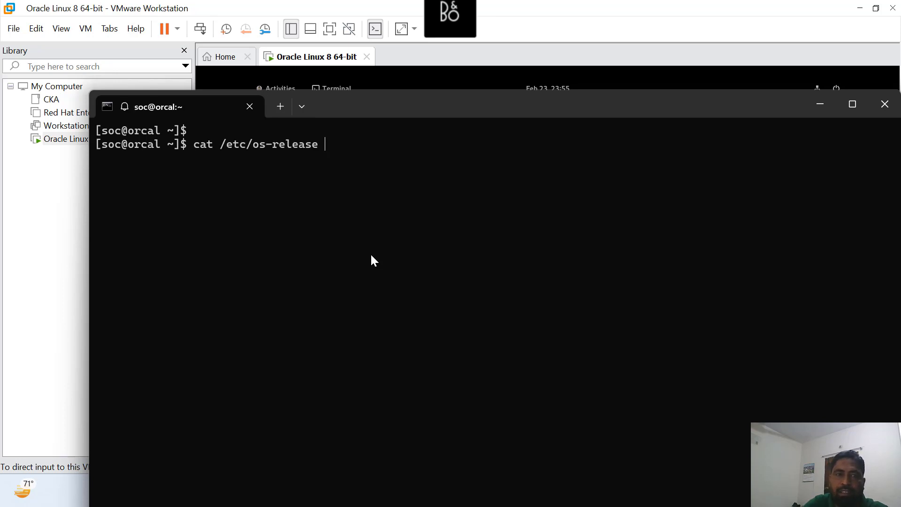
pyautogui.press('Return')
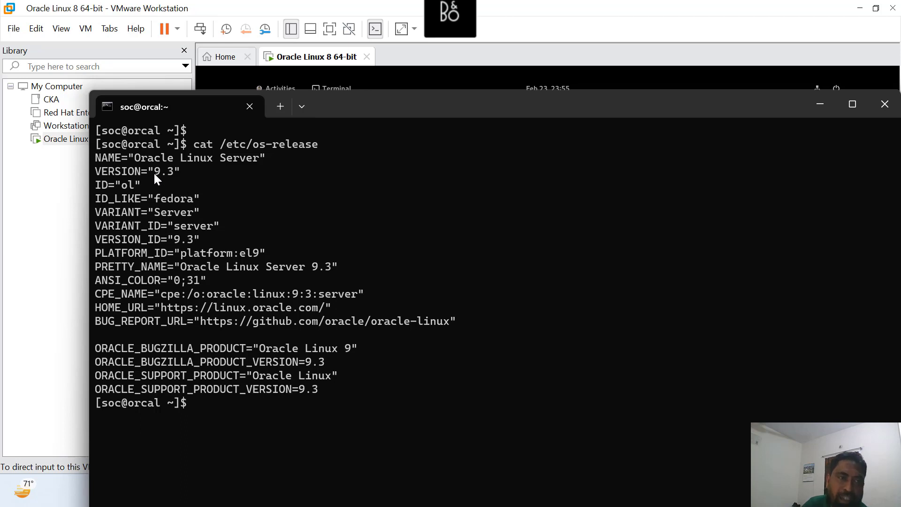
pyautogui.moveTo(108, 158); pyautogui.dragTo(289, 212)
pyautogui.click(339, 415)
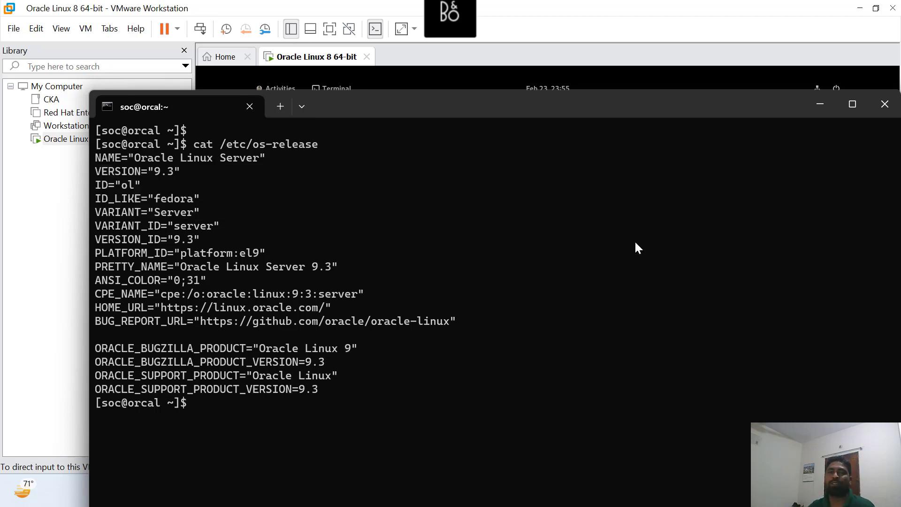